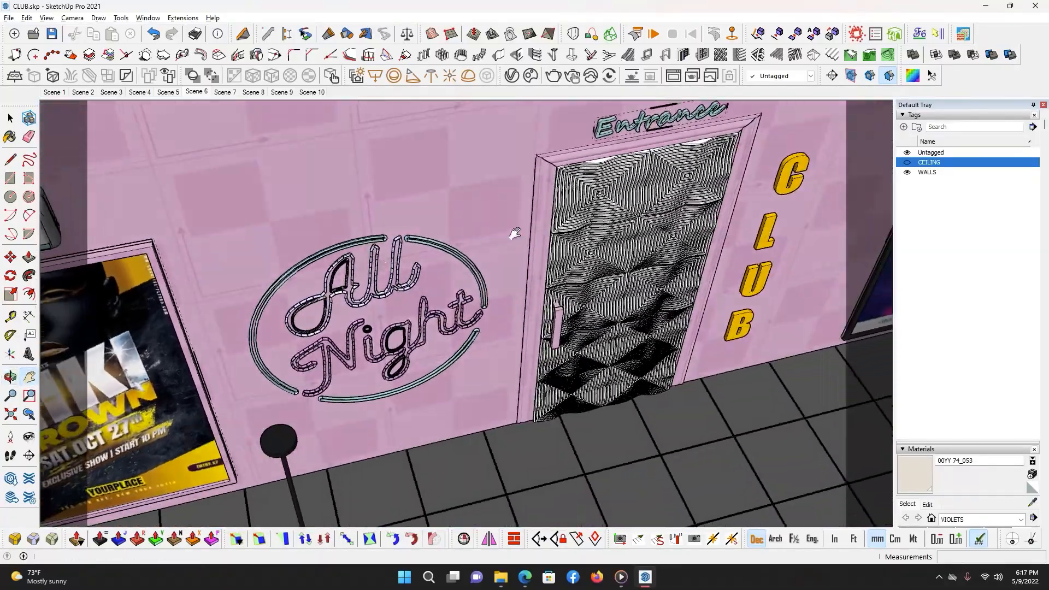
Step: Examine the Entrance sign above the patterned door from close up and several angles
{"action": "scroll", "coordinate": [500, 238], "scroll_direction": "down", "scroll_amount": 2}
{"action": "scroll", "coordinate": [584, 238], "scroll_direction": "up", "scroll_amount": 6}
{"action": "key", "text": "space"}
{"action": "left_click", "coordinate": [584, 238]}
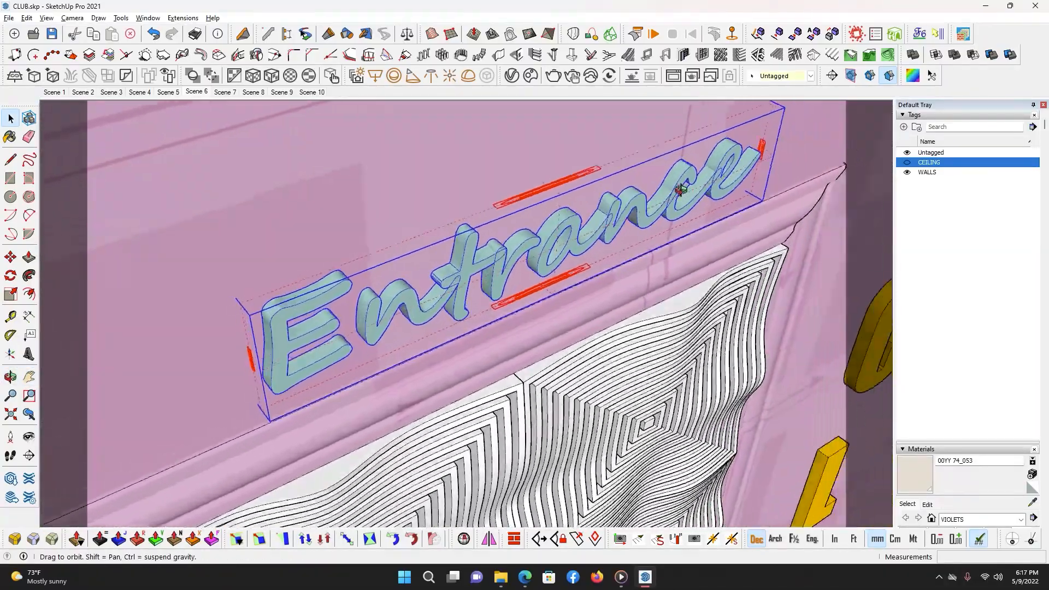
{"action": "left_click_drag", "start_coordinate": [682, 190], "coordinate": [685, 134]}
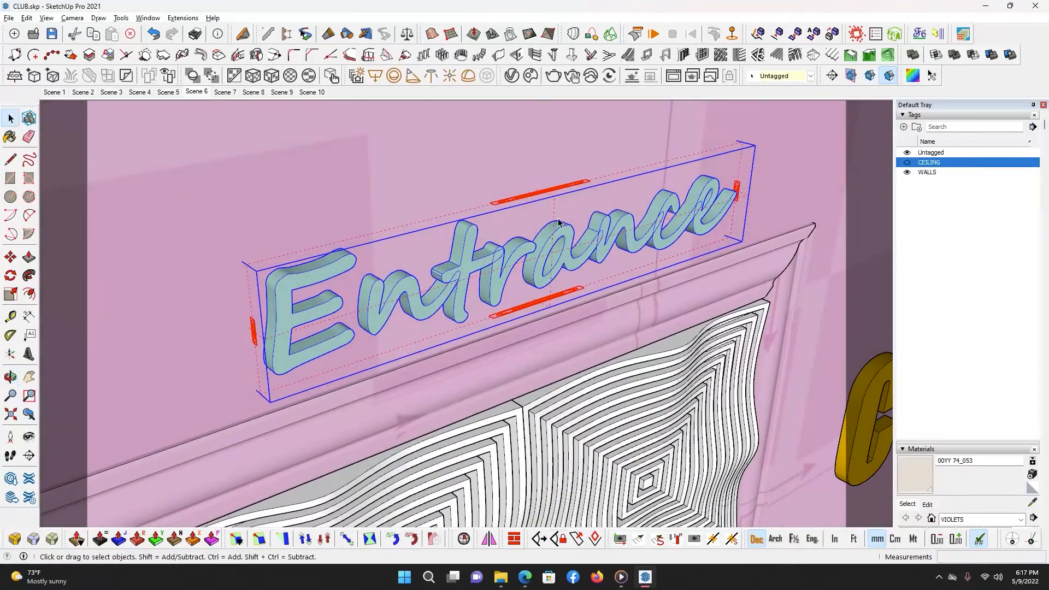
{"action": "scroll", "coordinate": [484, 273], "scroll_direction": "down", "scroll_amount": 5}
{"action": "middle_click_drag", "start_coordinate": [484, 274], "coordinate": [469, 333]}
{"action": "scroll", "coordinate": [322, 312], "scroll_direction": "up", "scroll_amount": 5}
{"action": "scroll", "coordinate": [321, 312], "scroll_direction": "down", "scroll_amount": 3}
Step: Open the beige mesh-light frame for editing and bring up the V-Ray Asset Editor's render settings and materials list
{"action": "double_click", "coordinate": [579, 250]}
{"action": "mouse_move", "coordinate": [579, 249]}
{"action": "middle_mouse_down"}
{"action": "mouse_move", "coordinate": [630, 265]}
{"action": "mouse_move", "coordinate": [597, 299]}
{"action": "mouse_move", "coordinate": [269, 243]}
{"action": "mouse_move", "coordinate": [292, 267]}
{"action": "mouse_move", "coordinate": [614, 257]}
{"action": "mouse_move", "coordinate": [607, 251]}
{"action": "mouse_move", "coordinate": [620, 267]}
{"action": "middle_mouse_up"}
{"action": "scroll", "coordinate": [597, 299], "scroll_direction": "up", "scroll_amount": 3}
{"action": "scroll", "coordinate": [617, 248], "scroll_direction": "up", "scroll_amount": 3}
{"action": "key", "text": "b"}
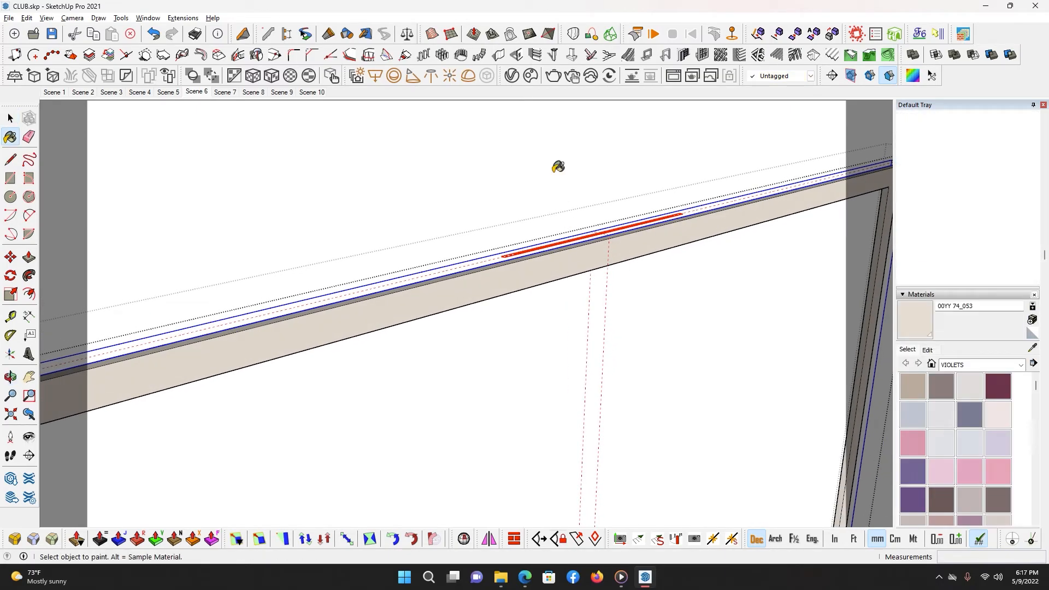
{"action": "left_click", "coordinate": [511, 76]}
{"action": "left_click_drag", "start_coordinate": [687, 65], "coordinate": [479, 68]}
{"action": "left_click", "coordinate": [441, 86]}
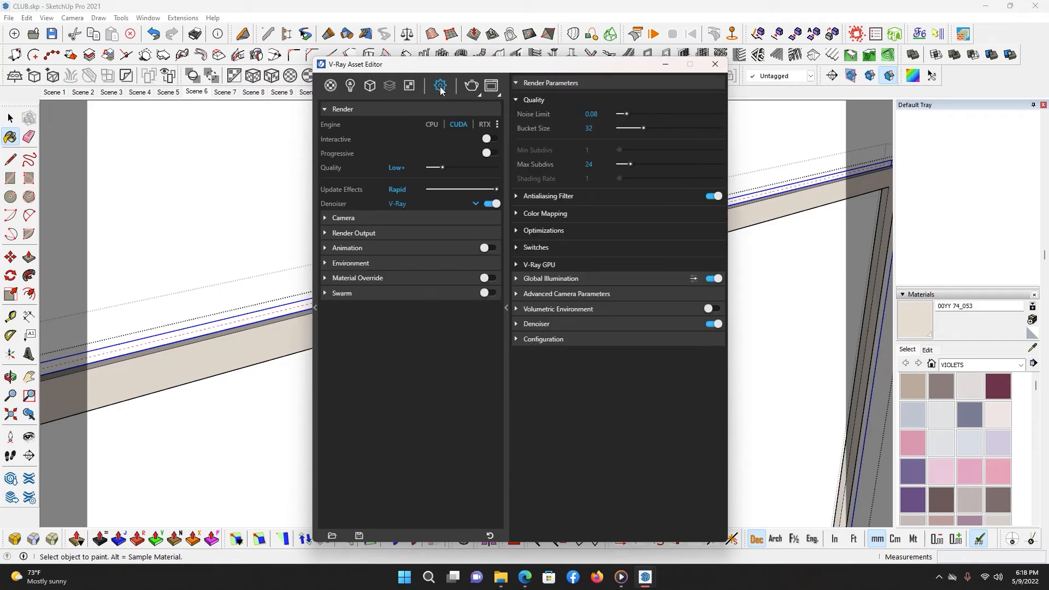
{"action": "left_click", "coordinate": [335, 86]}
{"action": "left_click_drag", "start_coordinate": [565, 72], "coordinate": [413, 59]}
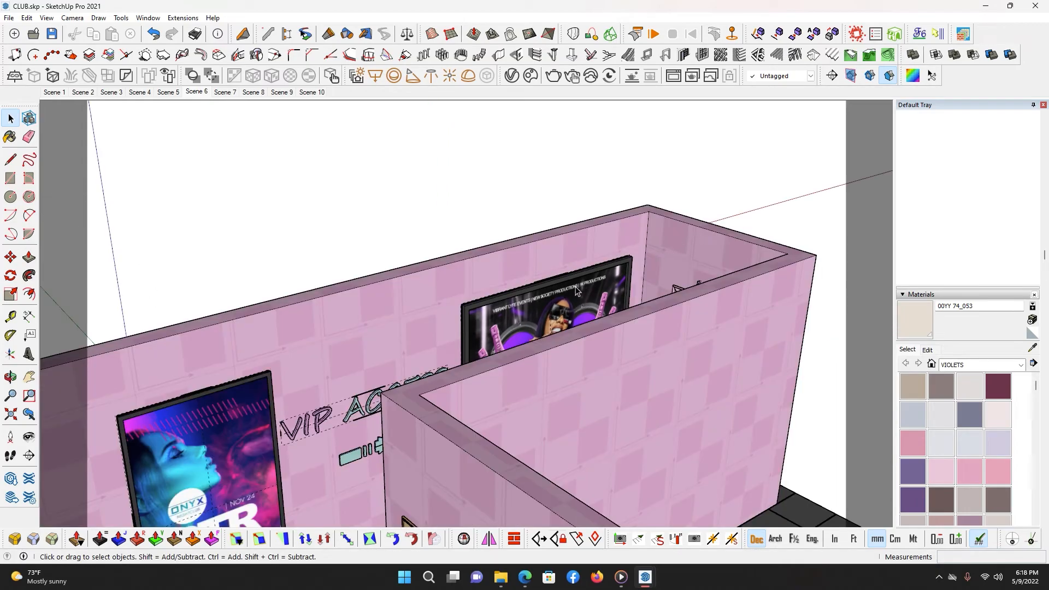
Step: Examine the VIP sign and the patterned door beneath it from the front and from above
{"action": "middle_click_drag", "start_coordinate": [675, 243], "coordinate": [792, 362]}
{"action": "scroll", "coordinate": [600, 211], "scroll_direction": "up", "scroll_amount": 9}
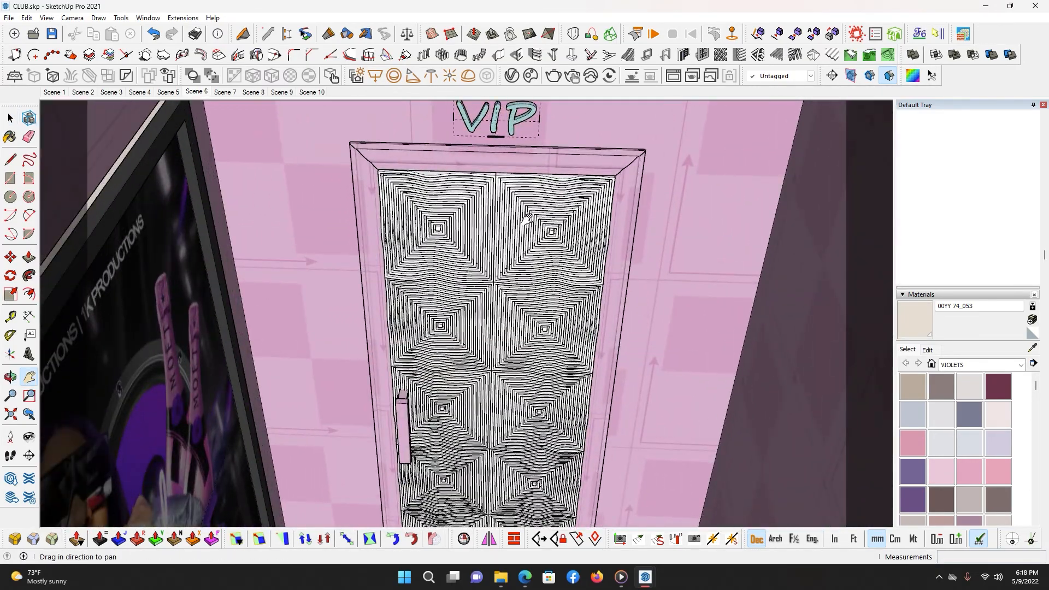
{"action": "middle_click_drag", "start_coordinate": [526, 217], "coordinate": [571, 303]}
{"action": "scroll", "coordinate": [581, 233], "scroll_direction": "up", "scroll_amount": 9}
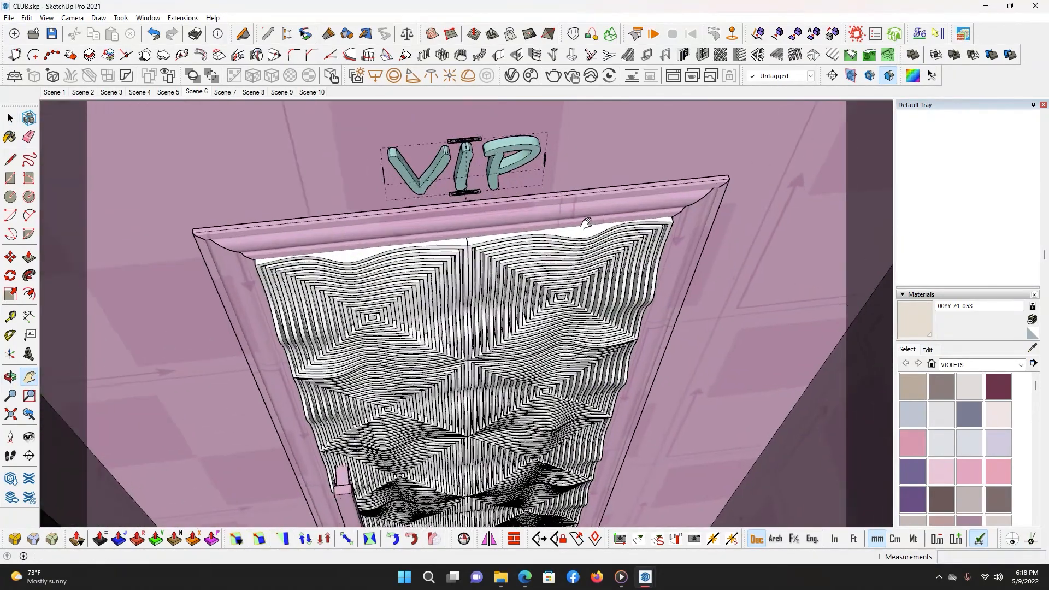
{"action": "mouse_move", "coordinate": [507, 262]}
{"action": "middle_mouse_down"}
{"action": "mouse_move", "coordinate": [497, 236]}
{"action": "mouse_move", "coordinate": [244, 204]}
{"action": "mouse_move", "coordinate": [295, 387]}
{"action": "mouse_move", "coordinate": [480, 402]}
{"action": "mouse_move", "coordinate": [435, 257]}
{"action": "middle_mouse_up"}
{"action": "scroll", "coordinate": [436, 257], "scroll_direction": "down", "scroll_amount": 7}
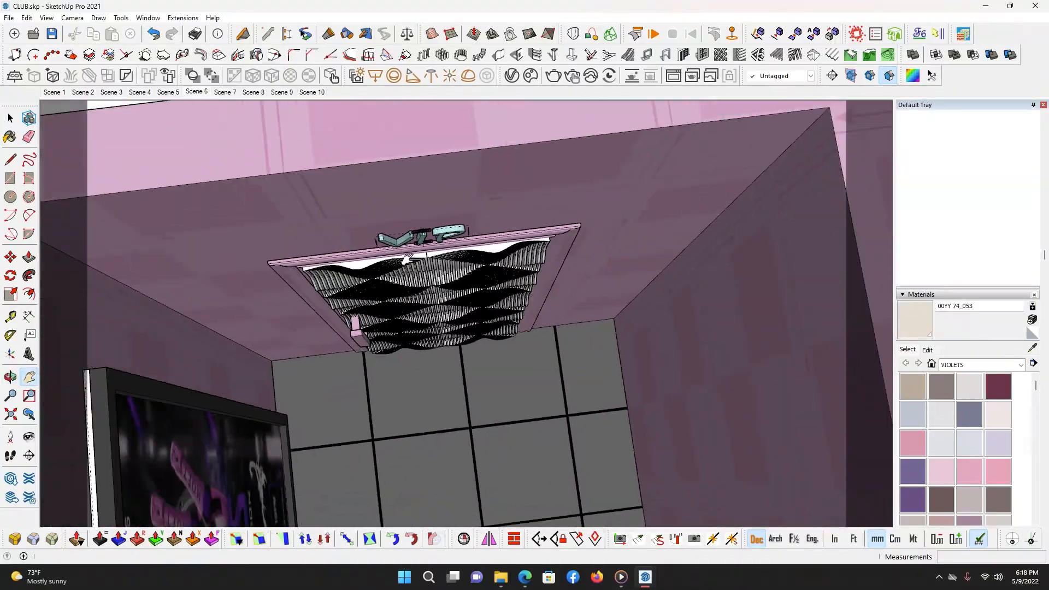
Step: Inspect the Exit sign above the red door, including the mesh-light group inside it
{"action": "mouse_move", "coordinate": [431, 350]}
{"action": "middle_mouse_down"}
{"action": "mouse_move", "coordinate": [766, 261]}
{"action": "mouse_move", "coordinate": [293, 253]}
{"action": "middle_mouse_up"}
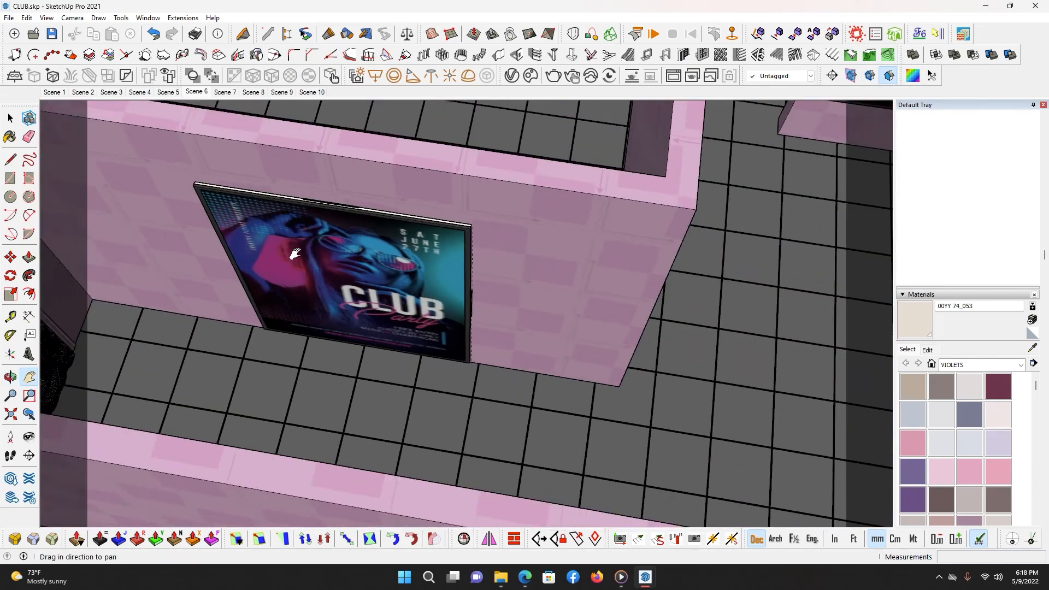
{"action": "scroll", "coordinate": [293, 252], "scroll_direction": "down", "scroll_amount": 3}
{"action": "middle_click_drag", "start_coordinate": [623, 203], "coordinate": [539, 202], "text": "shift"}
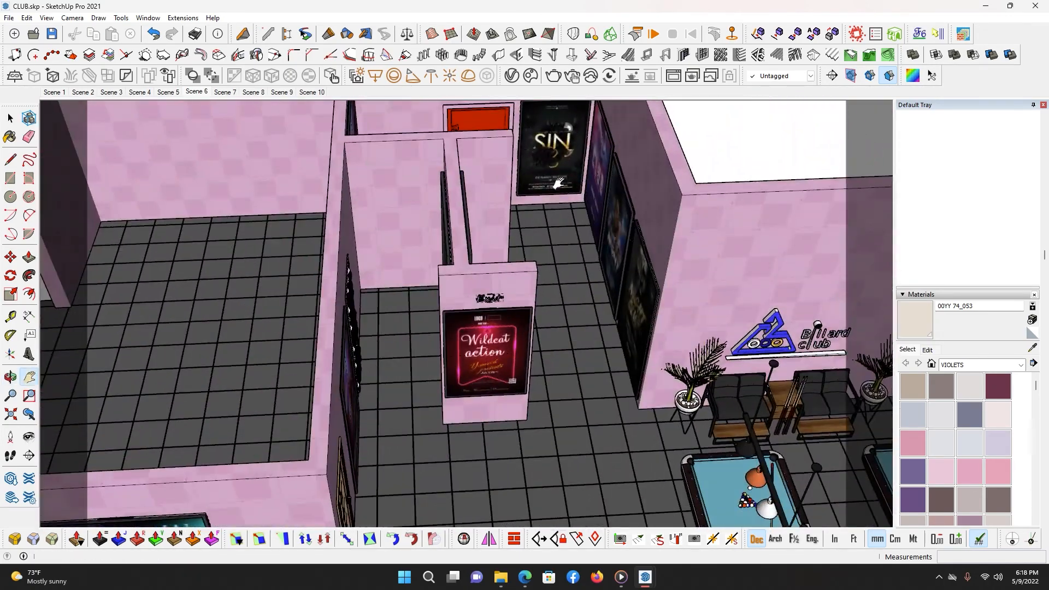
{"action": "scroll", "coordinate": [547, 131], "scroll_direction": "up", "scroll_amount": 2}
{"action": "middle_click_drag", "start_coordinate": [547, 131], "coordinate": [529, 236], "text": "shift"}
{"action": "scroll", "coordinate": [336, 279], "scroll_direction": "up", "scroll_amount": 6}
{"action": "scroll", "coordinate": [336, 276], "scroll_direction": "down", "scroll_amount": 3}
{"action": "scroll", "coordinate": [344, 262], "scroll_direction": "up", "scroll_amount": 6}
{"action": "left_click", "coordinate": [358, 247]}
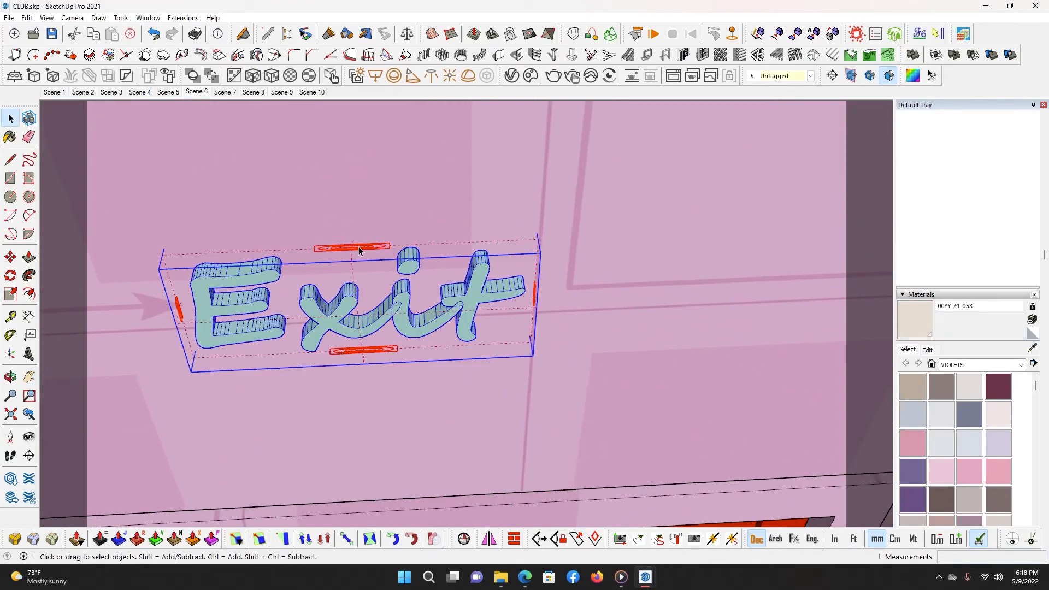
{"action": "double_click", "coordinate": [359, 247]}
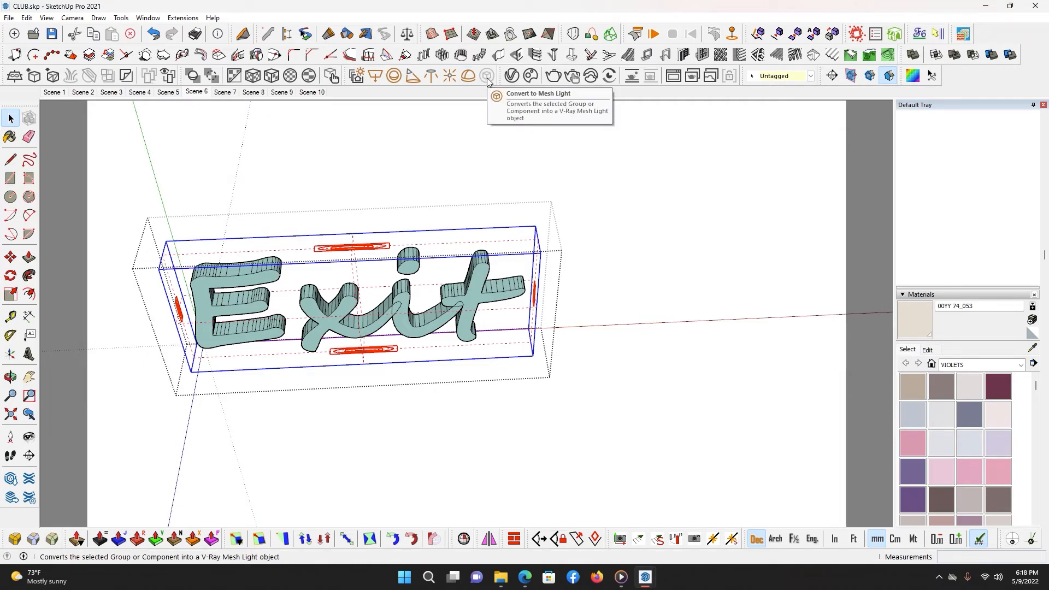
{"action": "left_click", "coordinate": [594, 232]}
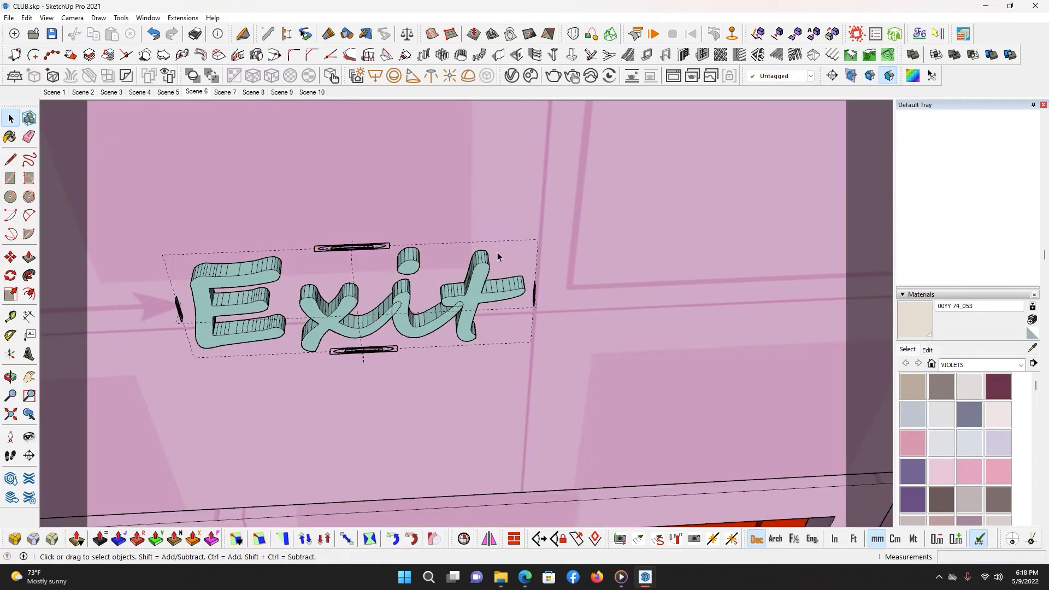
Step: Sample the Veneer_A01_120cm#1 material from the wooden beam of the pendant lamp
{"action": "scroll", "coordinate": [361, 268], "scroll_direction": "down", "scroll_amount": 10}
{"action": "middle_click_drag", "start_coordinate": [406, 280], "coordinate": [437, 263], "text": "shift"}
{"action": "scroll", "coordinate": [406, 281], "scroll_direction": "down", "scroll_amount": 4}
{"action": "scroll", "coordinate": [362, 284], "scroll_direction": "up", "scroll_amount": 7}
{"action": "middle_click_drag", "start_coordinate": [445, 137], "coordinate": [285, 108], "text": "shift"}
{"action": "scroll", "coordinate": [437, 232], "scroll_direction": "up", "scroll_amount": 5}
{"action": "scroll", "coordinate": [420, 257], "scroll_direction": "up", "scroll_amount": 3}
{"action": "scroll", "coordinate": [470, 280], "scroll_direction": "up", "scroll_amount": 2}
{"action": "middle_click_drag", "start_coordinate": [470, 280], "coordinate": [785, 216], "text": "shift"}
{"action": "scroll", "coordinate": [511, 316], "scroll_direction": "up", "scroll_amount": 3}
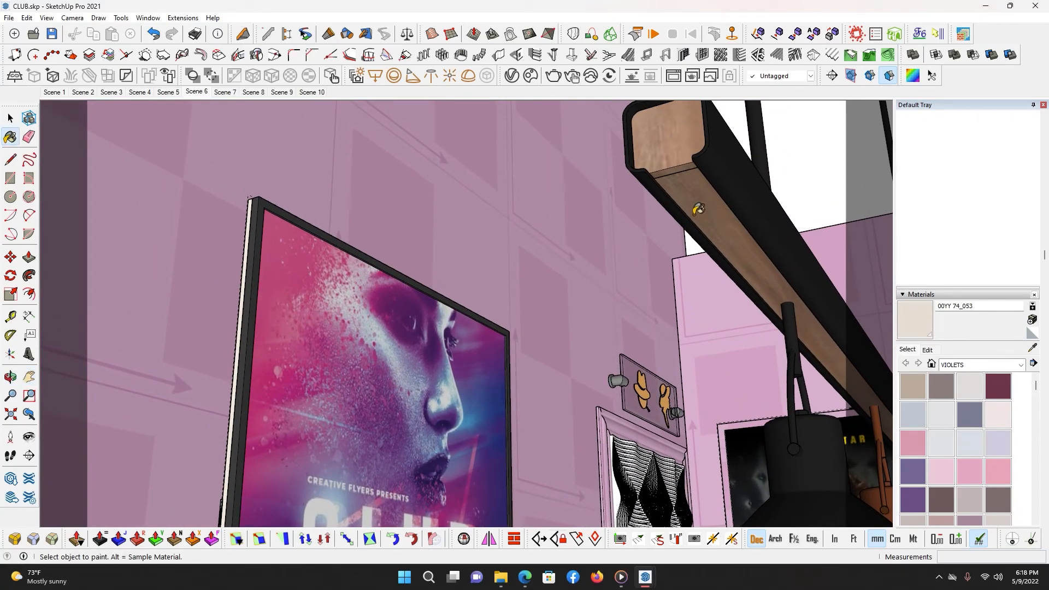
{"action": "middle_click_drag", "start_coordinate": [693, 180], "coordinate": [493, 356]}
Step: Paint the top board of the billiard cue rack with the Veneer_A01_120cm#1 material
{"action": "scroll", "coordinate": [494, 355], "scroll_direction": "down", "scroll_amount": 2}
{"action": "middle_click_drag", "start_coordinate": [460, 262], "coordinate": [480, 303], "text": "shift"}
{"action": "middle_click_drag", "start_coordinate": [536, 239], "coordinate": [464, 235]}
{"action": "mouse_move", "coordinate": [465, 235]}
{"action": "middle_mouse_down", "text": "shift"}
{"action": "mouse_move", "coordinate": [586, 215]}
{"action": "mouse_move", "coordinate": [468, 152]}
{"action": "mouse_move", "coordinate": [552, 293]}
{"action": "middle_mouse_up", "text": "shift"}
{"action": "double_click", "coordinate": [614, 204]}
{"action": "key", "text": "b"}
{"action": "left_click", "coordinate": [484, 238]}
{"action": "mouse_move", "coordinate": [484, 238]}
{"action": "middle_mouse_down"}
{"action": "mouse_move", "coordinate": [462, 344]}
{"action": "mouse_move", "coordinate": [605, 77]}
{"action": "mouse_move", "coordinate": [441, 101]}
{"action": "mouse_move", "coordinate": [441, 297]}
{"action": "mouse_move", "coordinate": [456, 338]}
{"action": "middle_mouse_up"}
{"action": "key", "text": "space"}
{"action": "left_click", "coordinate": [734, 263]}
Step: Apply the Veneer_A01_120cm#1 material to the cue rack's front fascia directly below the top board
{"action": "scroll", "coordinate": [628, 317], "scroll_direction": "down", "scroll_amount": 2}
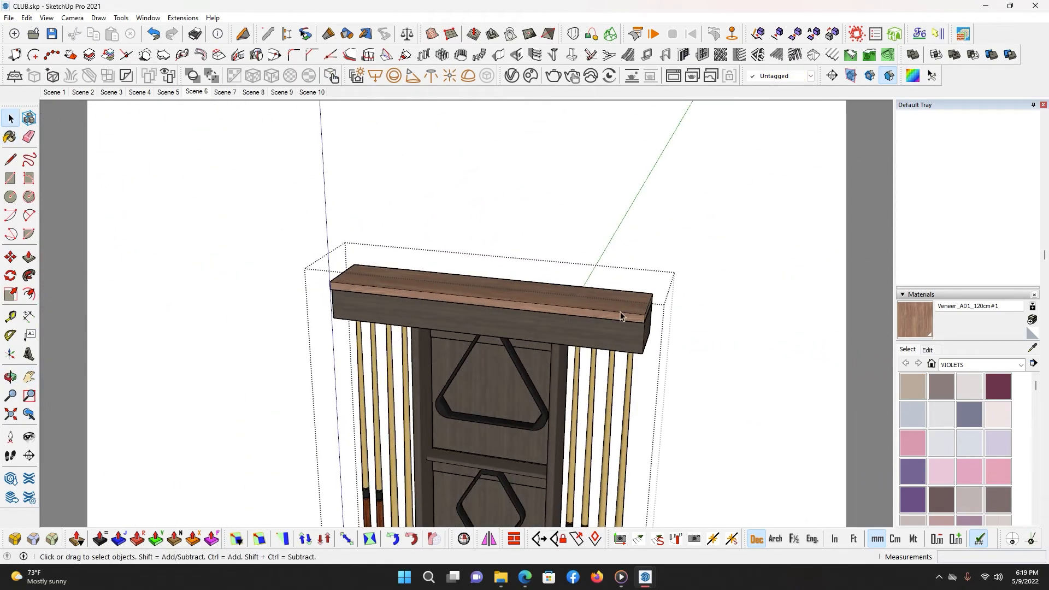
{"action": "scroll", "coordinate": [625, 311], "scroll_direction": "up", "scroll_amount": 3}
{"action": "triple_click", "coordinate": [608, 338]}
{"action": "scroll", "coordinate": [596, 339], "scroll_direction": "up", "scroll_amount": 2}
{"action": "left_click", "coordinate": [472, 312]}
{"action": "scroll", "coordinate": [473, 310], "scroll_direction": "down", "scroll_amount": 4}
{"action": "key", "text": "space"}
{"action": "left_click", "coordinate": [668, 208]}
Step: Paint the upright beside the right-hand cues of the rack with Veneer_A01_120cm#1
{"action": "scroll", "coordinate": [596, 284], "scroll_direction": "down", "scroll_amount": 2}
{"action": "scroll", "coordinate": [509, 340], "scroll_direction": "up", "scroll_amount": 2}
{"action": "scroll", "coordinate": [520, 317], "scroll_direction": "up", "scroll_amount": 2}
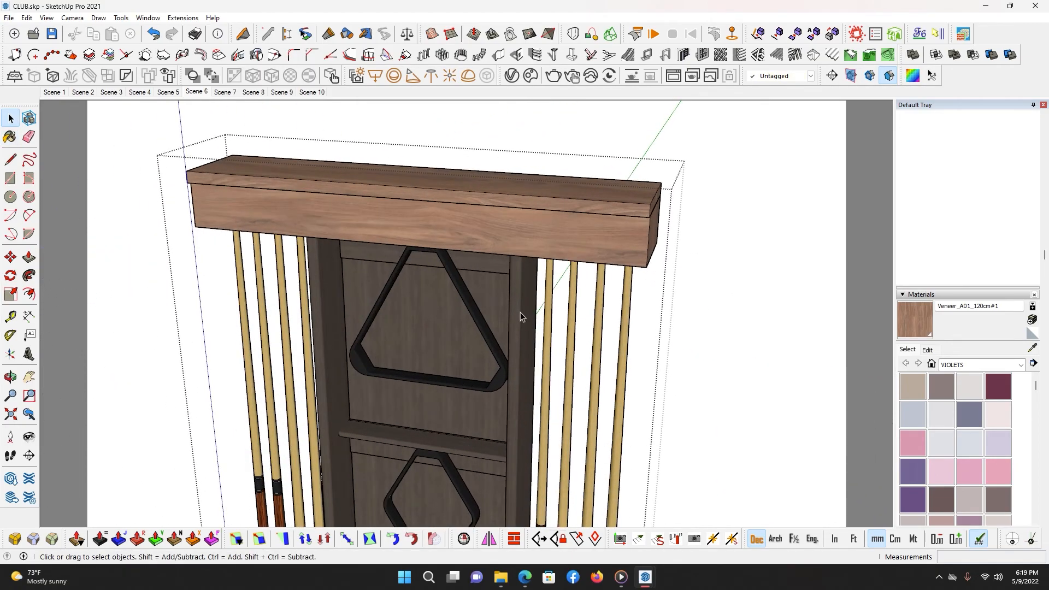
{"action": "triple_click", "coordinate": [520, 312]}
{"action": "scroll", "coordinate": [520, 313], "scroll_direction": "up", "scroll_amount": 1}
{"action": "key", "text": "b"}
{"action": "left_click", "coordinate": [523, 276]}
{"action": "scroll", "coordinate": [524, 275], "scroll_direction": "down", "scroll_amount": 1}
{"action": "mouse_move", "coordinate": [522, 275]}
{"action": "middle_mouse_down"}
{"action": "mouse_move", "coordinate": [301, 267]}
{"action": "mouse_move", "coordinate": [514, 310]}
{"action": "middle_mouse_up"}
{"action": "scroll", "coordinate": [527, 312], "scroll_direction": "down", "scroll_amount": 2}
{"action": "key", "text": "space"}
{"action": "left_click", "coordinate": [727, 353]}
Step: Apply Veneer_A01_120cm#1 to all faces of the cue rack's remaining dark upright on the left side
{"action": "scroll", "coordinate": [724, 352], "scroll_direction": "down", "scroll_amount": 2}
{"action": "scroll", "coordinate": [538, 309], "scroll_direction": "up", "scroll_amount": 4}
{"action": "scroll", "coordinate": [519, 308], "scroll_direction": "up", "scroll_amount": 1}
{"action": "double_click", "coordinate": [424, 285]}
{"action": "left_click", "coordinate": [425, 284]}
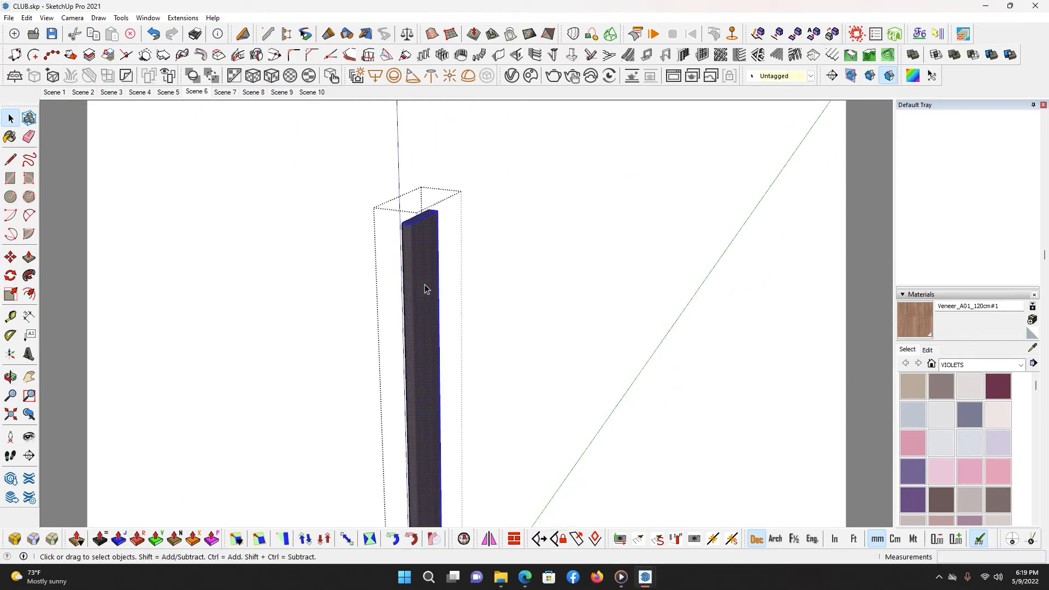
{"action": "key", "text": "b"}
{"action": "left_click", "coordinate": [429, 273]}
{"action": "scroll", "coordinate": [430, 273], "scroll_direction": "down", "scroll_amount": 1}
{"action": "key", "text": "space"}
{"action": "left_click", "coordinate": [306, 254]}
Step: Paint the horizontal rail behind the top of the triangle rack with Veneer_A01_120cm#1
{"action": "scroll", "coordinate": [477, 265], "scroll_direction": "down", "scroll_amount": 5}
{"action": "mouse_move", "coordinate": [488, 279]}
{"action": "middle_mouse_down"}
{"action": "mouse_move", "coordinate": [623, 343]}
{"action": "mouse_move", "coordinate": [521, 272]}
{"action": "middle_mouse_up"}
{"action": "scroll", "coordinate": [522, 273], "scroll_direction": "up", "scroll_amount": 10}
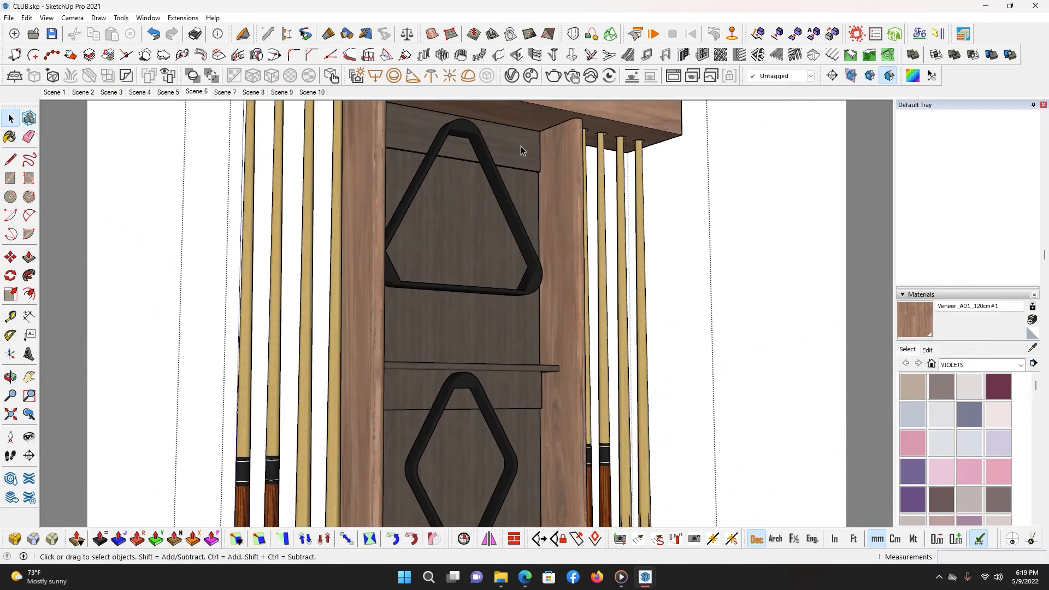
{"action": "double_click", "coordinate": [521, 146]}
{"action": "left_click", "coordinate": [520, 146]}
{"action": "key", "text": "b"}
{"action": "left_click", "coordinate": [527, 152]}
{"action": "key", "text": "space"}
{"action": "left_click", "coordinate": [572, 218]}
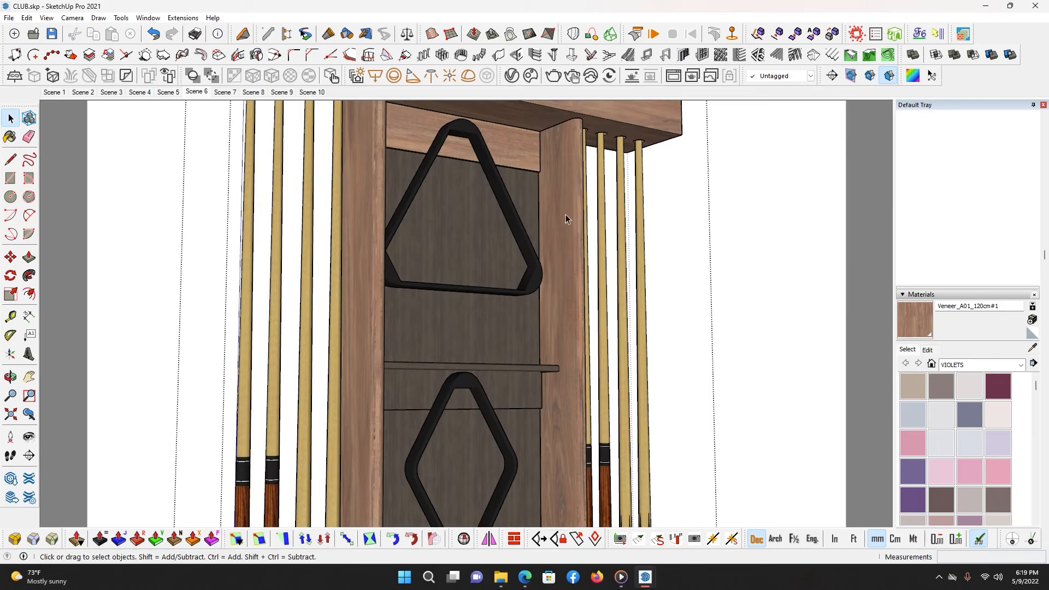
Step: Cover the cue rack's tall back panel with the Veneer_A01_120cm#1 material
{"action": "double_click", "coordinate": [461, 211]}
{"action": "left_click", "coordinate": [461, 211]}
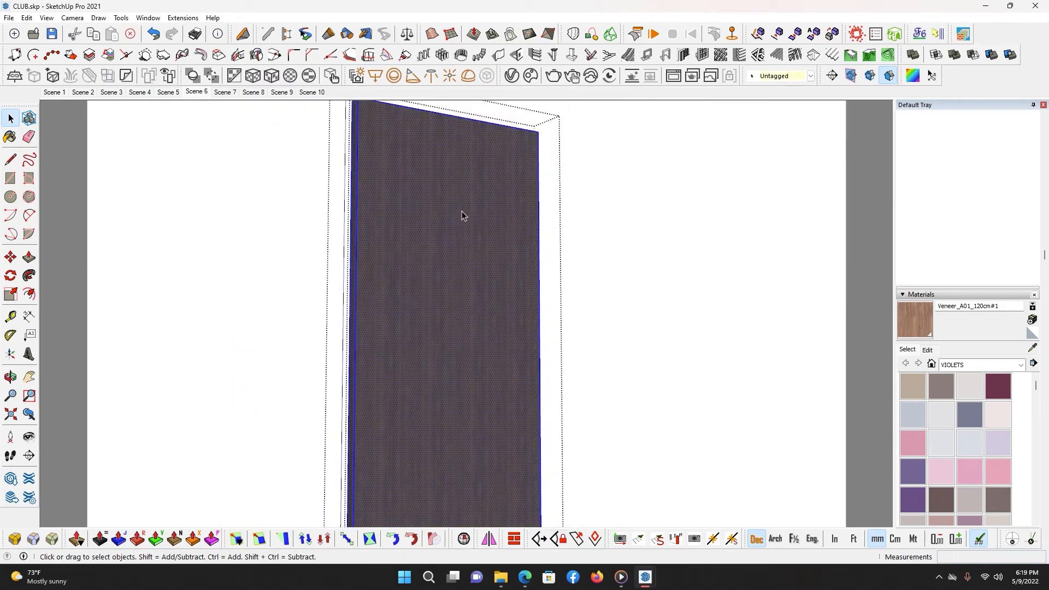
{"action": "key", "text": "b"}
{"action": "left_click", "coordinate": [474, 209]}
{"action": "key", "text": "space"}
{"action": "left_click", "coordinate": [698, 188]}
Step: Paint the horizontal rail behind the top of the diamond-shaped rack with Veneer_A01_120cm#1
{"action": "scroll", "coordinate": [482, 187], "scroll_direction": "down", "scroll_amount": 4}
{"action": "scroll", "coordinate": [488, 252], "scroll_direction": "up", "scroll_amount": 4}
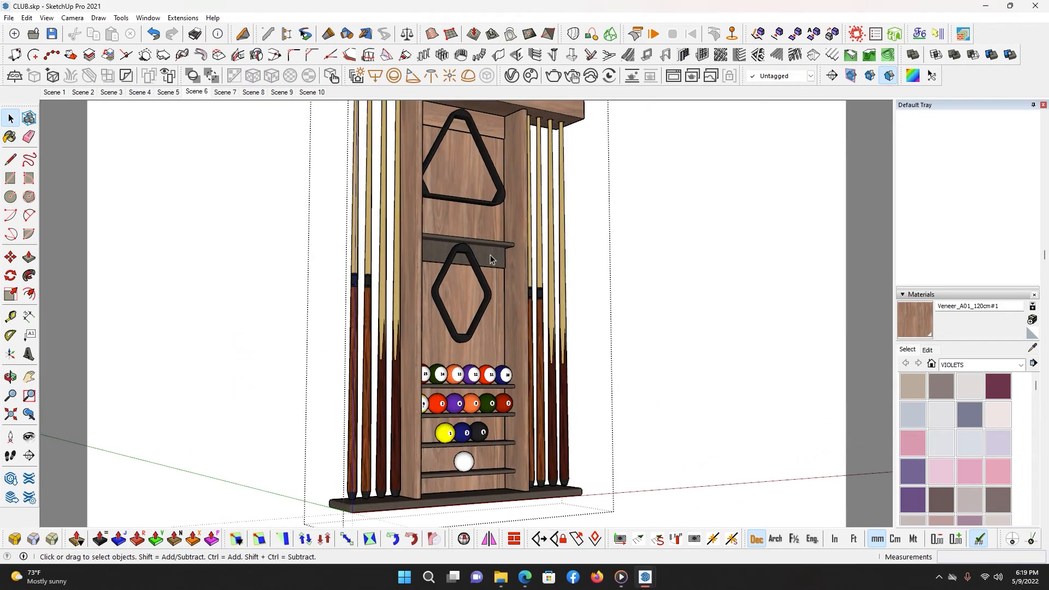
{"action": "triple_click", "coordinate": [487, 257]}
{"action": "scroll", "coordinate": [487, 256], "scroll_direction": "up", "scroll_amount": 3}
{"action": "key", "text": "b"}
{"action": "left_click", "coordinate": [485, 253]}
{"action": "key", "text": "space"}
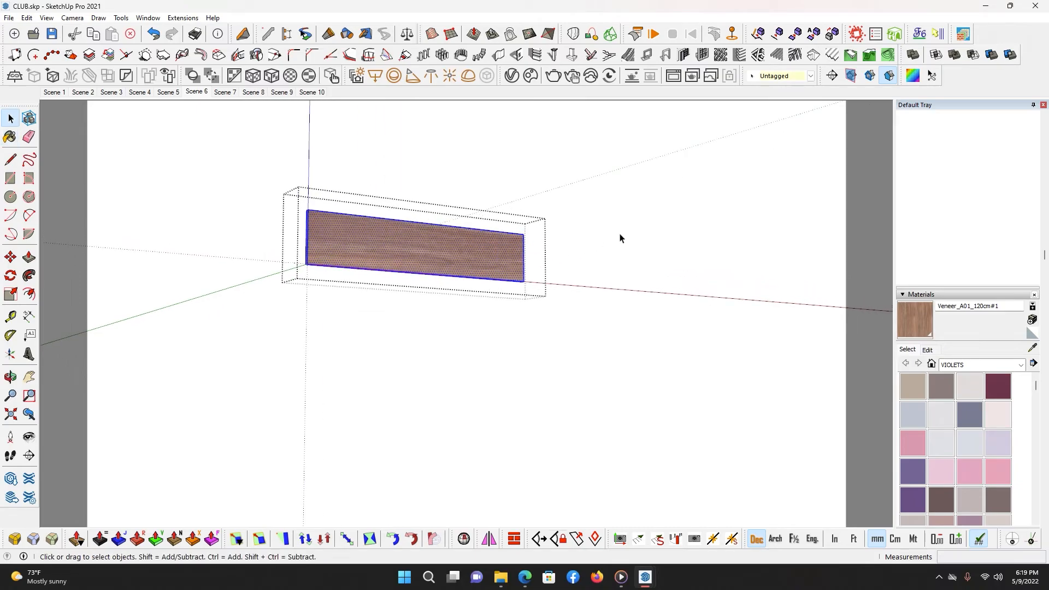
{"action": "left_click", "coordinate": [605, 239]}
Step: Apply Veneer_A01_120cm#1 to the shelf between the triangle rack and the diamond-shaped rack
{"action": "double_click", "coordinate": [498, 225]}
{"action": "double_click", "coordinate": [498, 225]}
{"action": "triple_click", "coordinate": [498, 225]}
{"action": "key", "text": "b"}
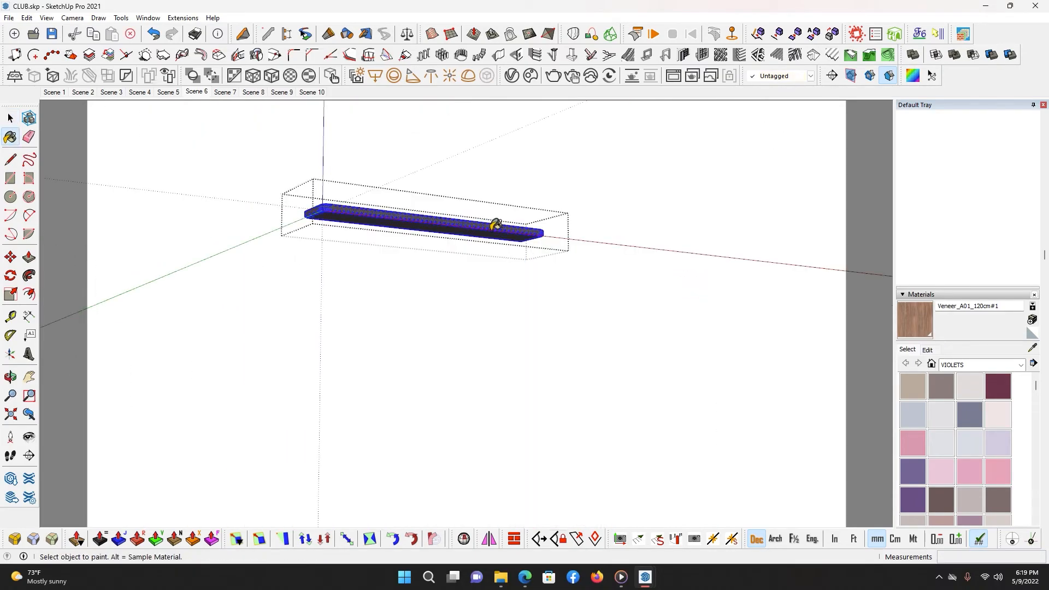
{"action": "left_click", "coordinate": [496, 225]}
{"action": "key", "text": "space"}
{"action": "middle_click_drag", "start_coordinate": [637, 217], "coordinate": [718, 212]}
{"action": "left_click", "coordinate": [734, 202]}
Step: Paint the base board under the cues with the Veneer_A01_120cm#1 material
{"action": "scroll", "coordinate": [573, 202], "scroll_direction": "down", "scroll_amount": 5}
{"action": "scroll", "coordinate": [542, 350], "scroll_direction": "up", "scroll_amount": 3}
{"action": "scroll", "coordinate": [518, 462], "scroll_direction": "up", "scroll_amount": 4}
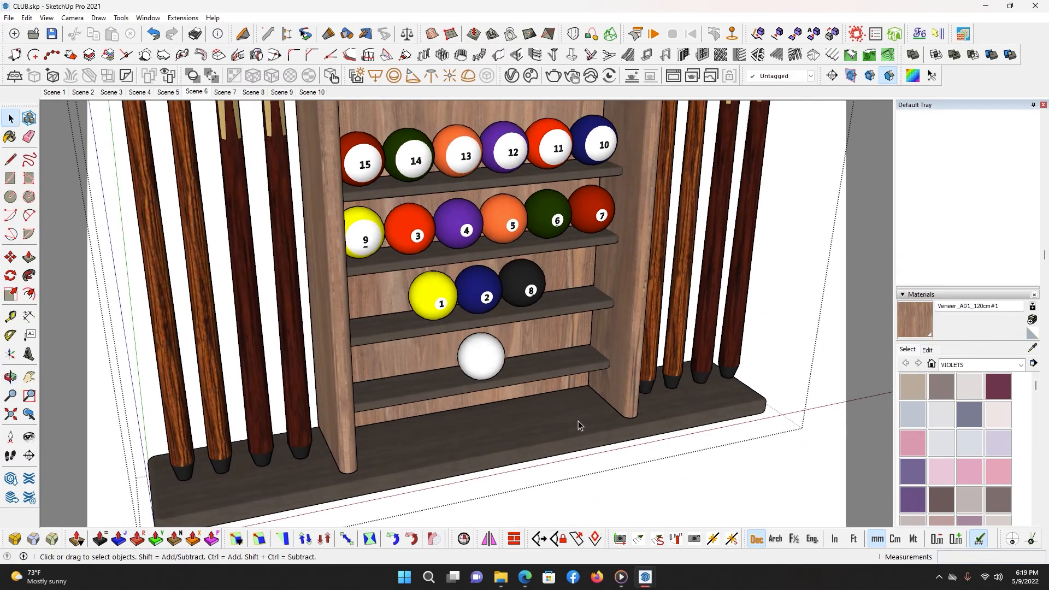
{"action": "double_click", "coordinate": [576, 416]}
{"action": "key", "text": "b"}
{"action": "left_click", "coordinate": [541, 407]}
{"action": "scroll", "coordinate": [541, 407], "scroll_direction": "down", "scroll_amount": 1}
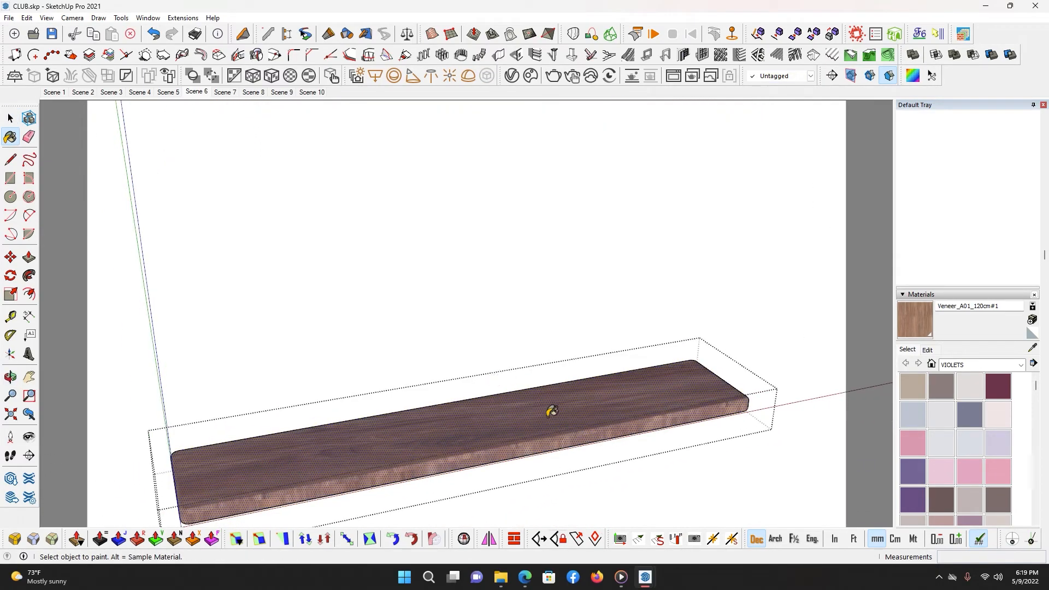
{"action": "left_click", "coordinate": [779, 467]}
Step: Paint the two lowest ball shelves, under the white ball and under balls 1, 2 and 8, with Veneer_A01_120cm#1
{"action": "scroll", "coordinate": [562, 377], "scroll_direction": "up", "scroll_amount": 2}
{"action": "double_click", "coordinate": [563, 360]}
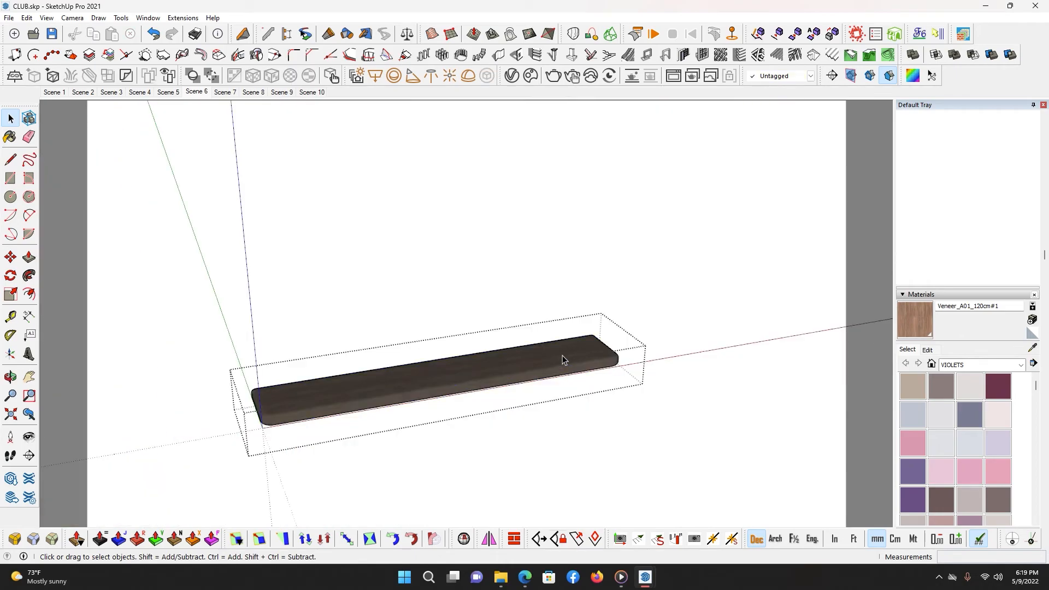
{"action": "left_click", "coordinate": [571, 347]}
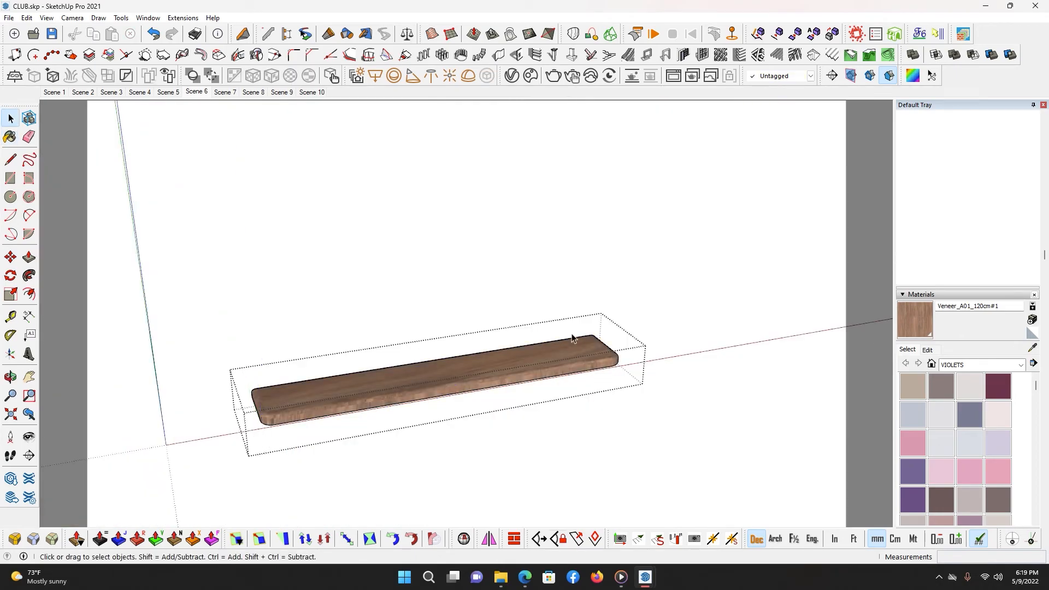
{"action": "left_click", "coordinate": [630, 288]}
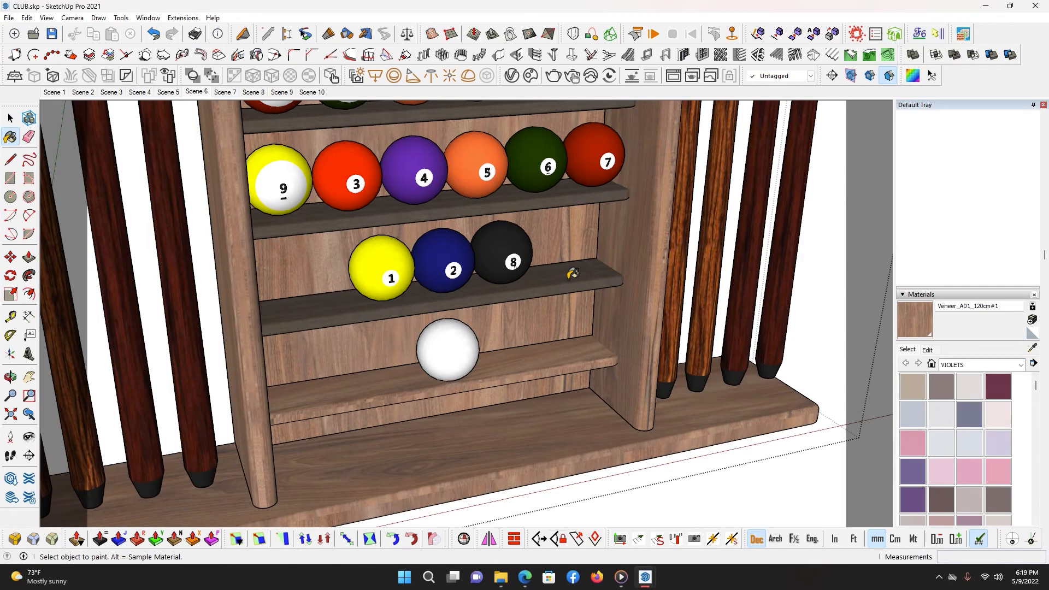
{"action": "double_click", "coordinate": [569, 283]}
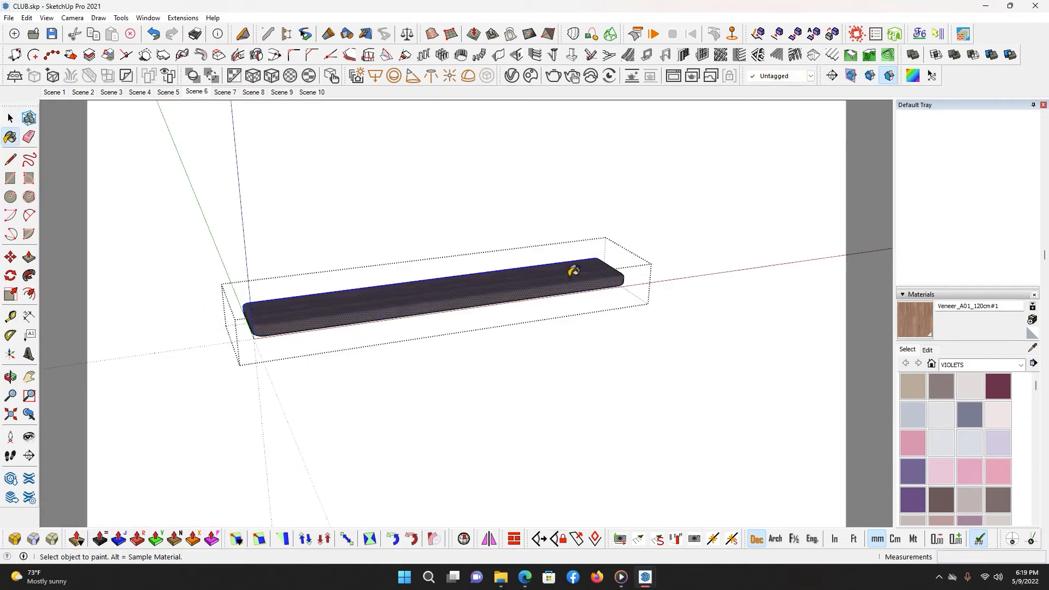
{"action": "left_click", "coordinate": [573, 273]}
{"action": "key", "text": "space"}
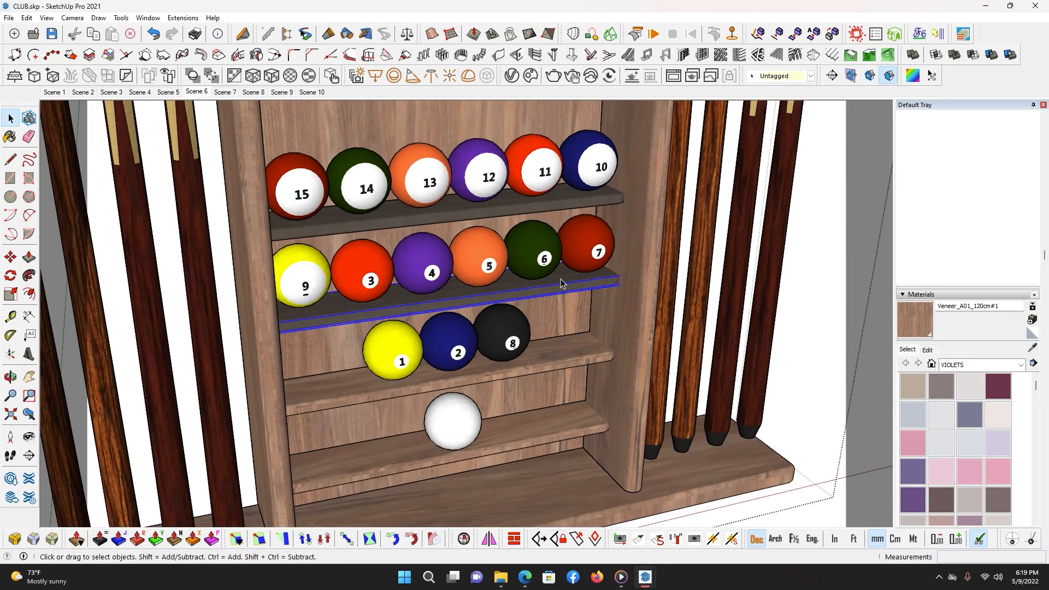
Step: Paint the two upper ball shelves, under balls 9 to 7 and under balls 15 to 10, with Veneer_A01_120cm#1
{"action": "double_click", "coordinate": [562, 283]}
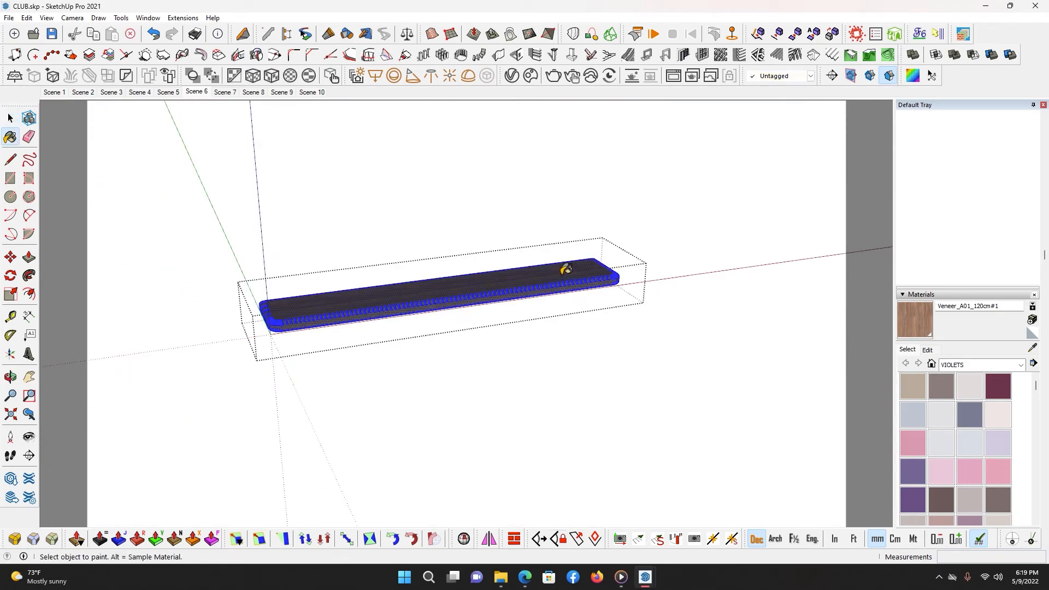
{"action": "left_click", "coordinate": [570, 286]}
{"action": "left_click", "coordinate": [598, 364]}
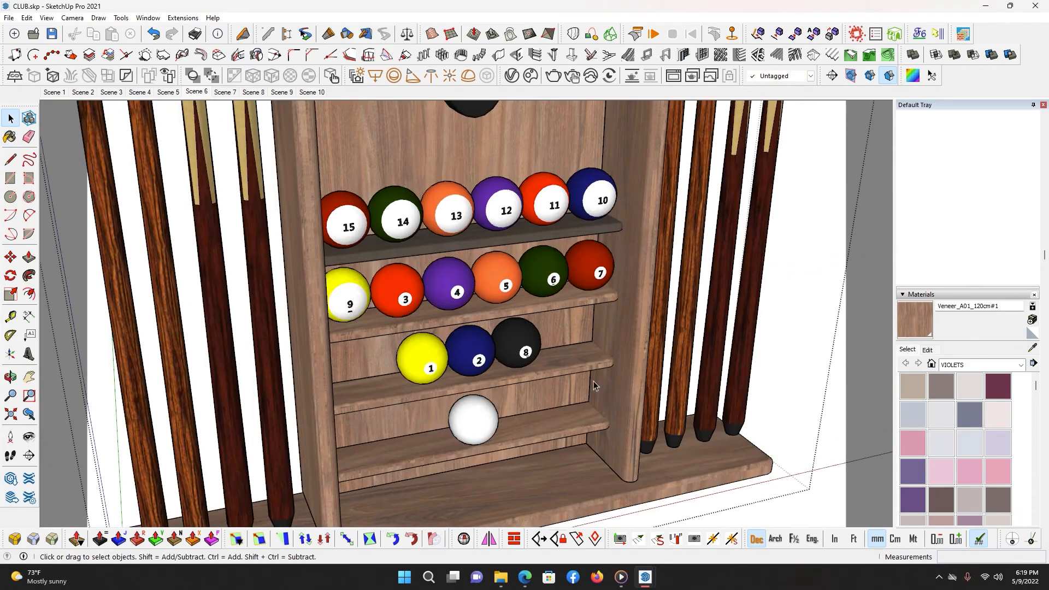
{"action": "left_click", "coordinate": [543, 241]}
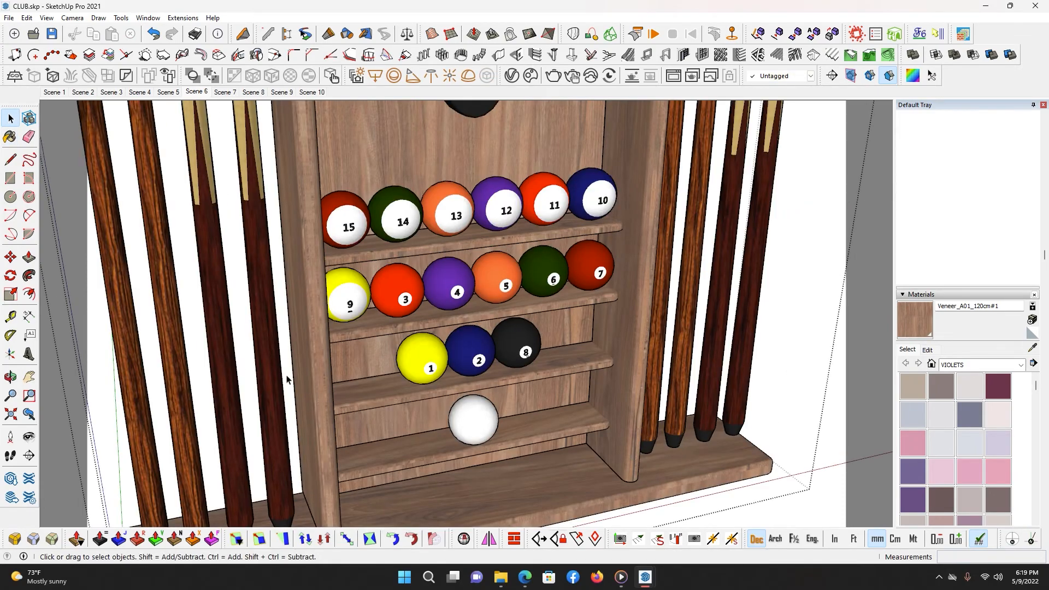
{"action": "scroll", "coordinate": [427, 333], "scroll_direction": "down", "scroll_amount": 3}
{"action": "middle_click_drag", "start_coordinate": [367, 342], "coordinate": [393, 257]}
{"action": "scroll", "coordinate": [320, 263], "scroll_direction": "down", "scroll_amount": 3}
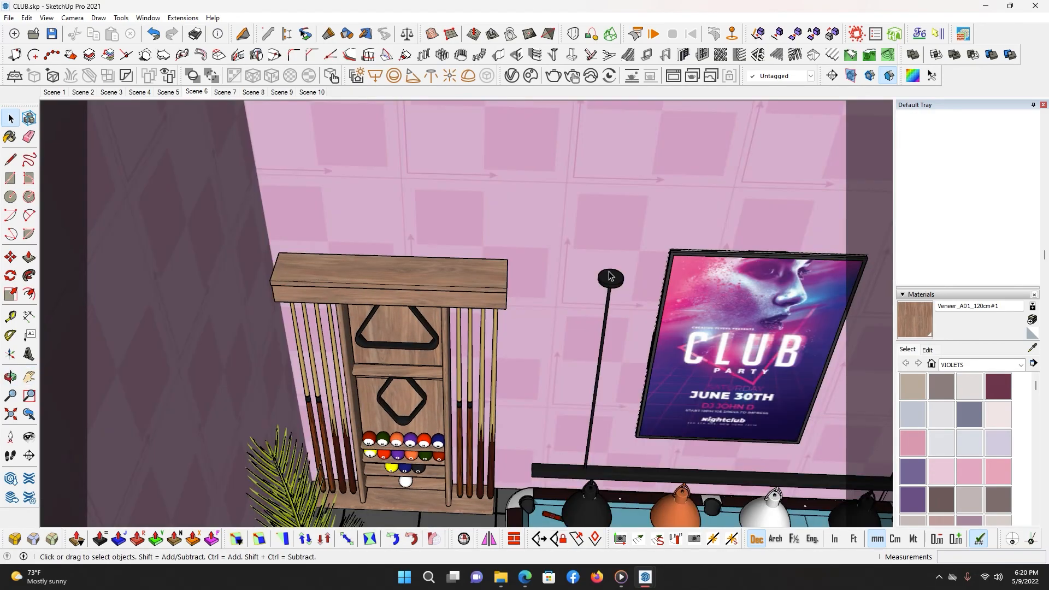
{"action": "scroll", "coordinate": [611, 277], "scroll_direction": "down", "scroll_amount": 7}
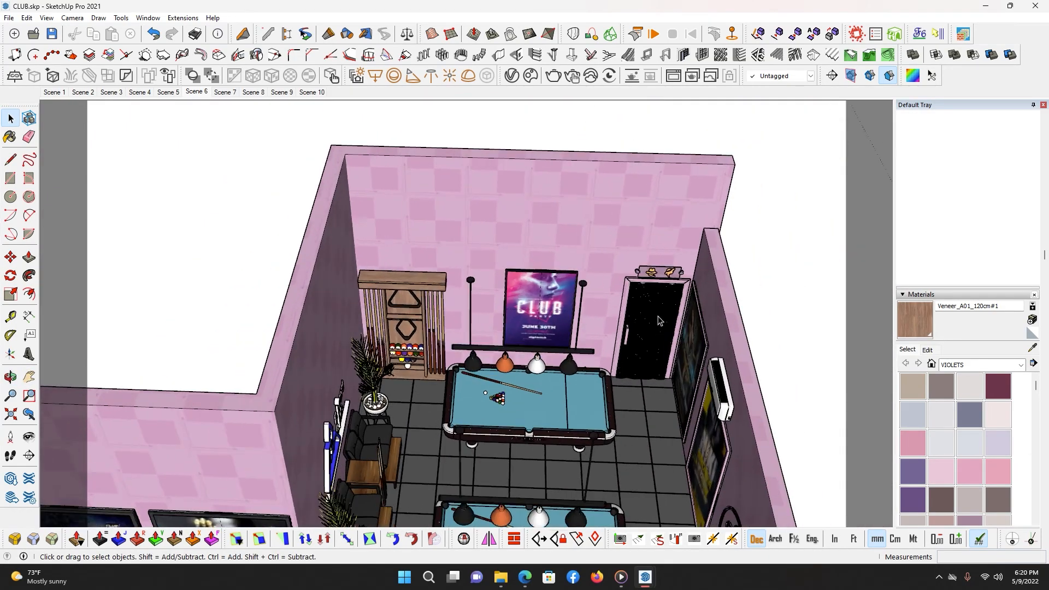
Step: Sample the yellow hat figure on the sign above the door to check its emissive Black_Metal1 material
{"action": "scroll", "coordinate": [672, 310], "scroll_direction": "up", "scroll_amount": 3}
{"action": "middle_click_drag", "start_coordinate": [673, 303], "coordinate": [608, 225]}
{"action": "scroll", "coordinate": [646, 247], "scroll_direction": "up", "scroll_amount": 8}
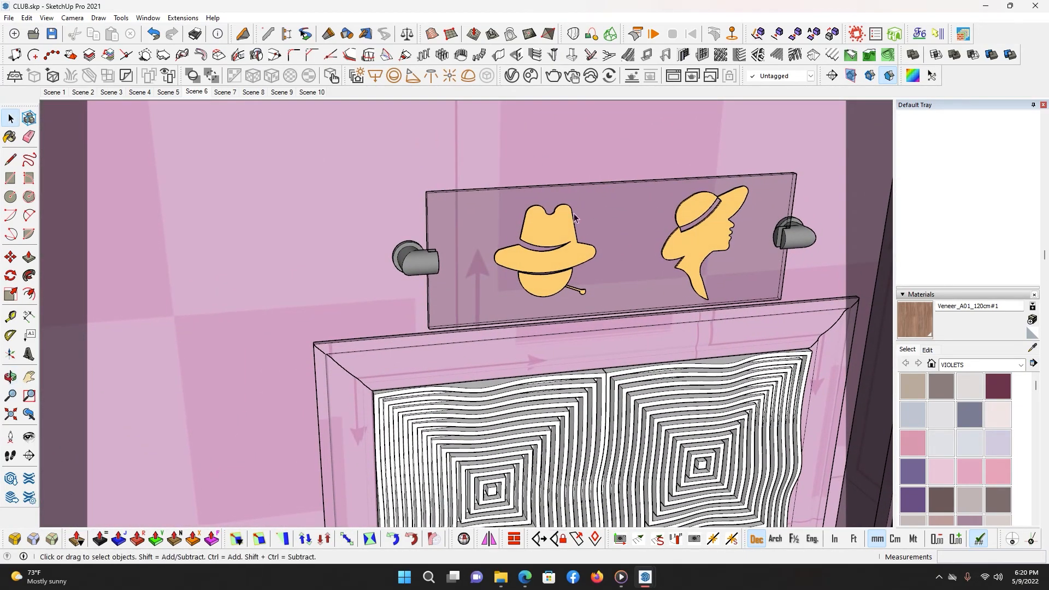
{"action": "left_click", "coordinate": [516, 79]}
{"action": "left_click_drag", "start_coordinate": [495, 57], "coordinate": [344, 86]}
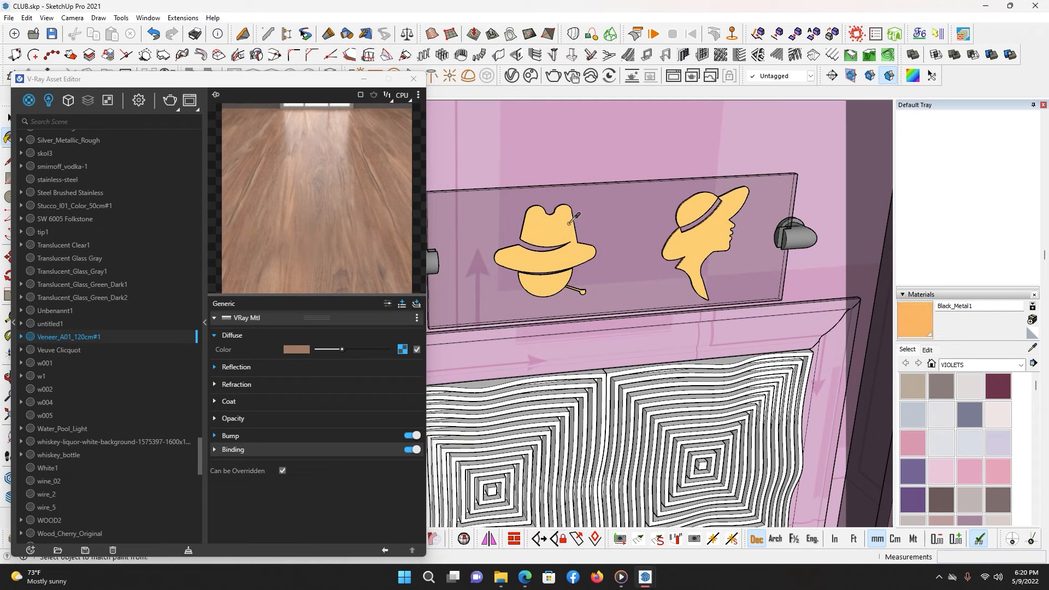
{"action": "left_click", "coordinate": [570, 224]}
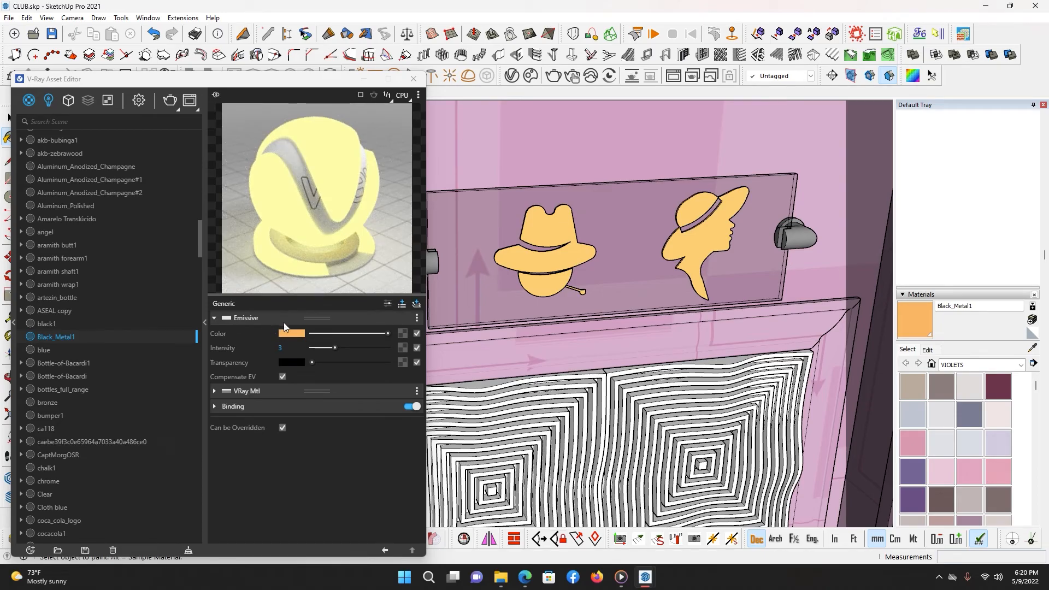
{"action": "left_click", "coordinate": [364, 82]}
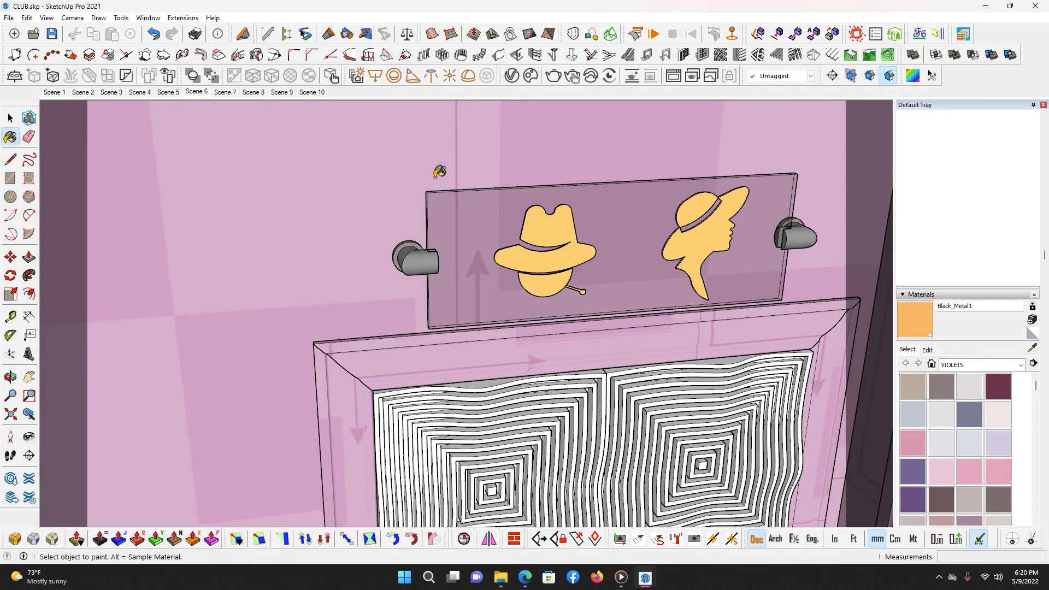
Step: Sample the pink wall above the poster beside the door to inspect its Stucco_I01_Color_50cm#1 material
{"action": "middle_click_drag", "start_coordinate": [438, 170], "coordinate": [449, 343]}
{"action": "key", "text": "space"}
{"action": "scroll", "coordinate": [446, 328], "scroll_direction": "down", "scroll_amount": 8}
{"action": "scroll", "coordinate": [417, 303], "scroll_direction": "down", "scroll_amount": 5}
{"action": "middle_click_drag", "start_coordinate": [418, 304], "coordinate": [514, 189]}
{"action": "scroll", "coordinate": [514, 188], "scroll_direction": "up", "scroll_amount": 4}
{"action": "left_click", "coordinate": [511, 76]}
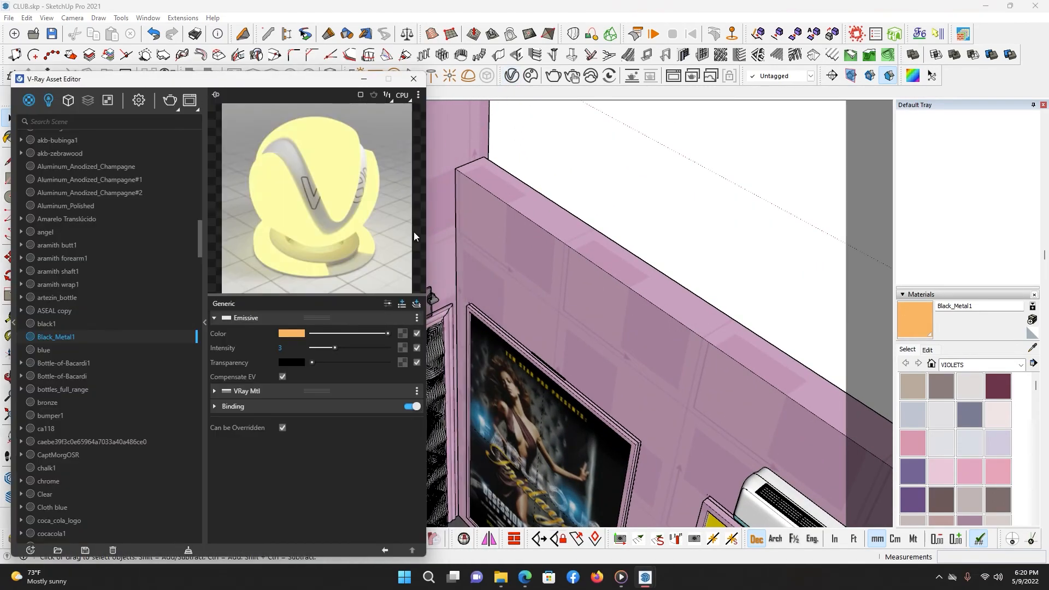
{"action": "middle_click_drag", "start_coordinate": [518, 321], "coordinate": [531, 305]}
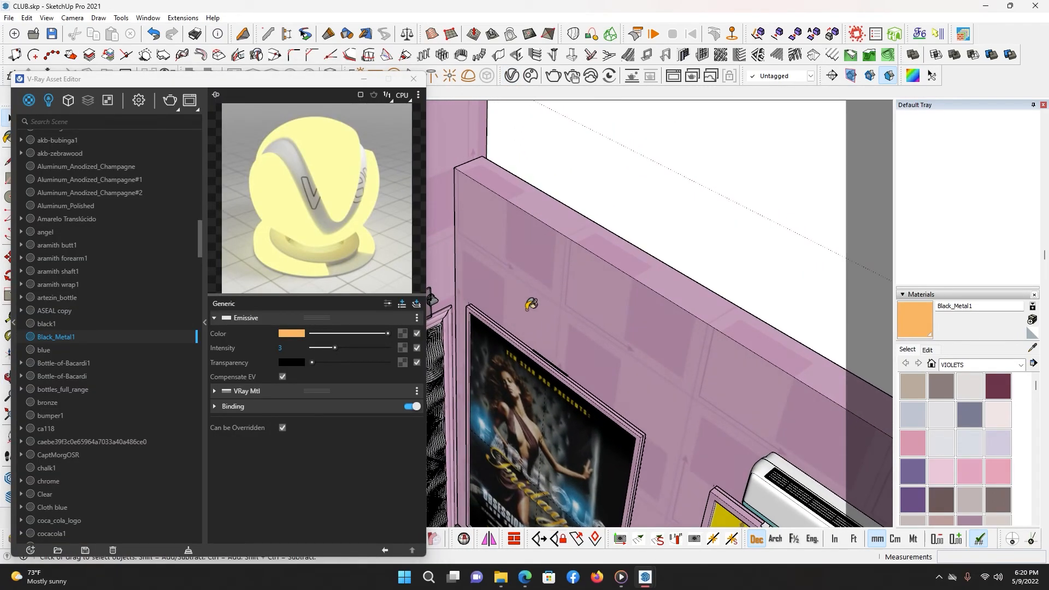
{"action": "left_click", "coordinate": [565, 282]}
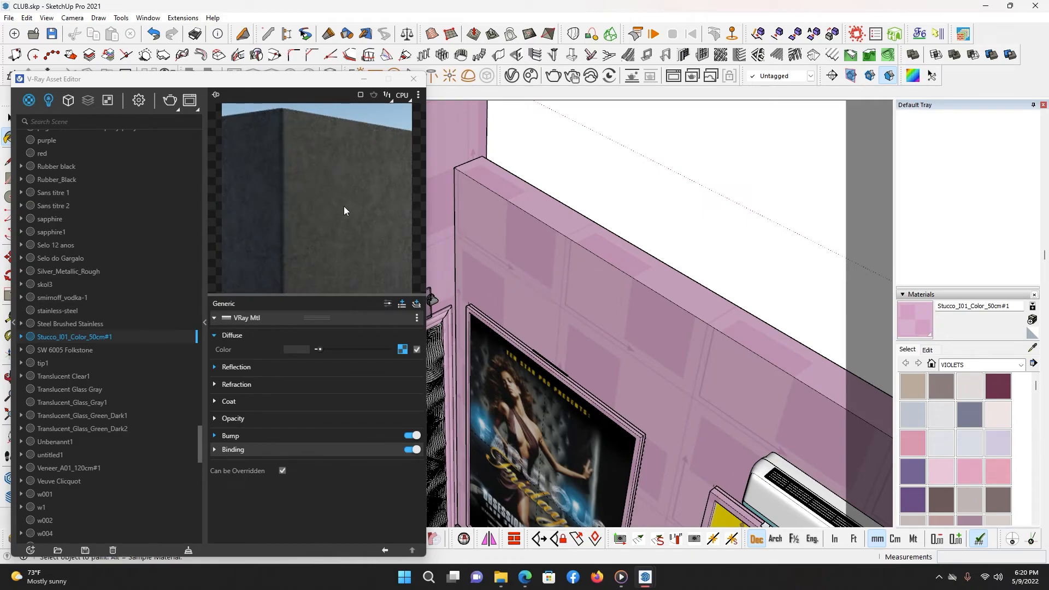
Step: Inspect the stucco material's diffuse Mix (Operator) map, its Texture B bitmap and the material's list of sub-textures
{"action": "left_click", "coordinate": [402, 348]}
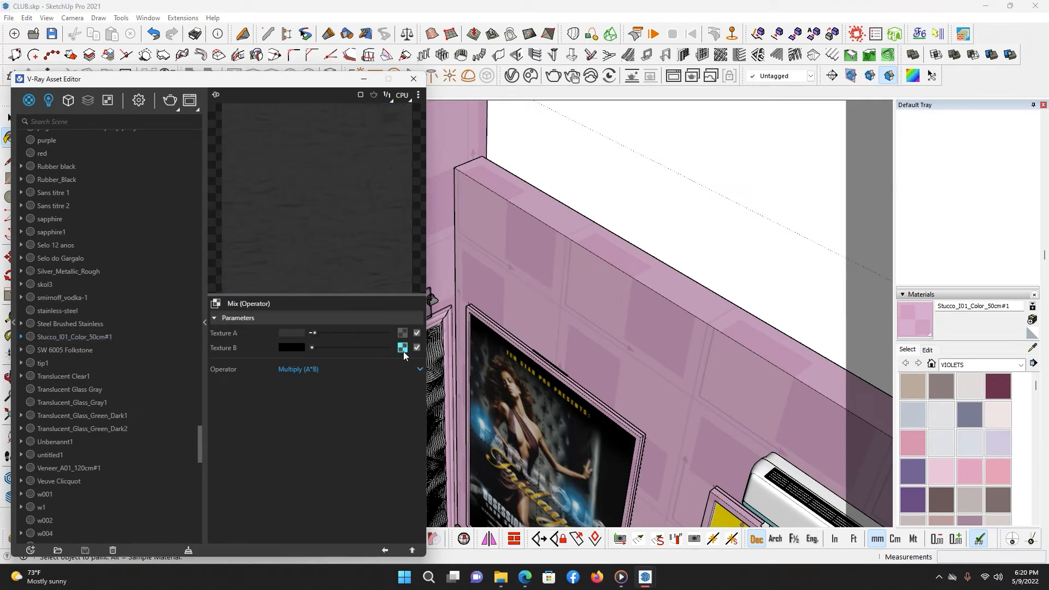
{"action": "left_click", "coordinate": [402, 347]}
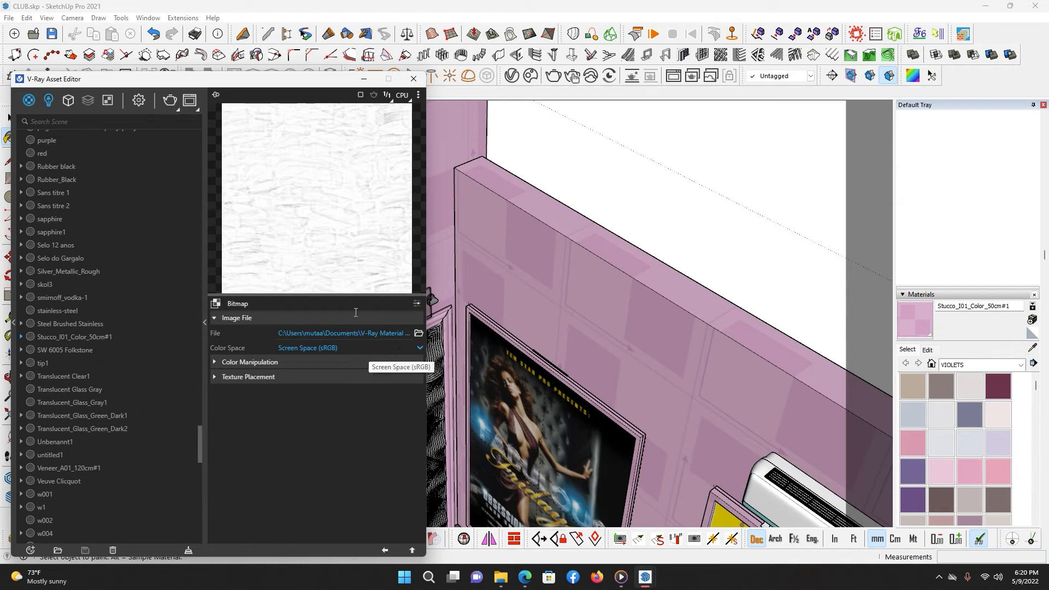
{"action": "left_click_drag", "start_coordinate": [320, 80], "coordinate": [541, 80]}
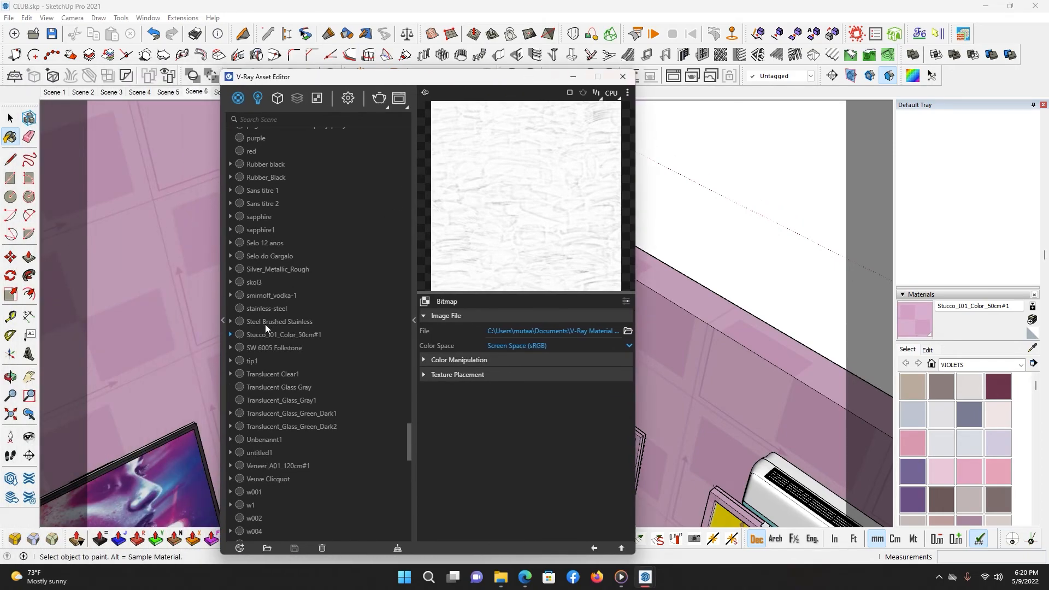
{"action": "left_click", "coordinate": [231, 335]}
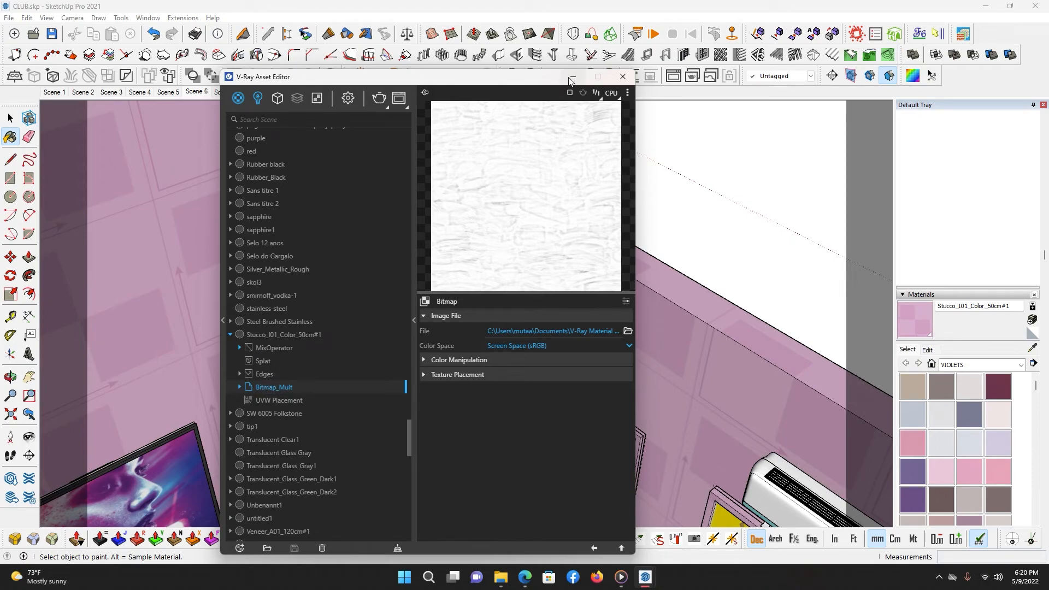
Step: Sample the YS_Metal_Chrome1 material and the poster's image material near the door to inspect their V-Ray settings
{"action": "left_click_drag", "start_coordinate": [538, 80], "coordinate": [223, 184]}
{"action": "scroll", "coordinate": [487, 273], "scroll_direction": "down", "scroll_amount": 3}
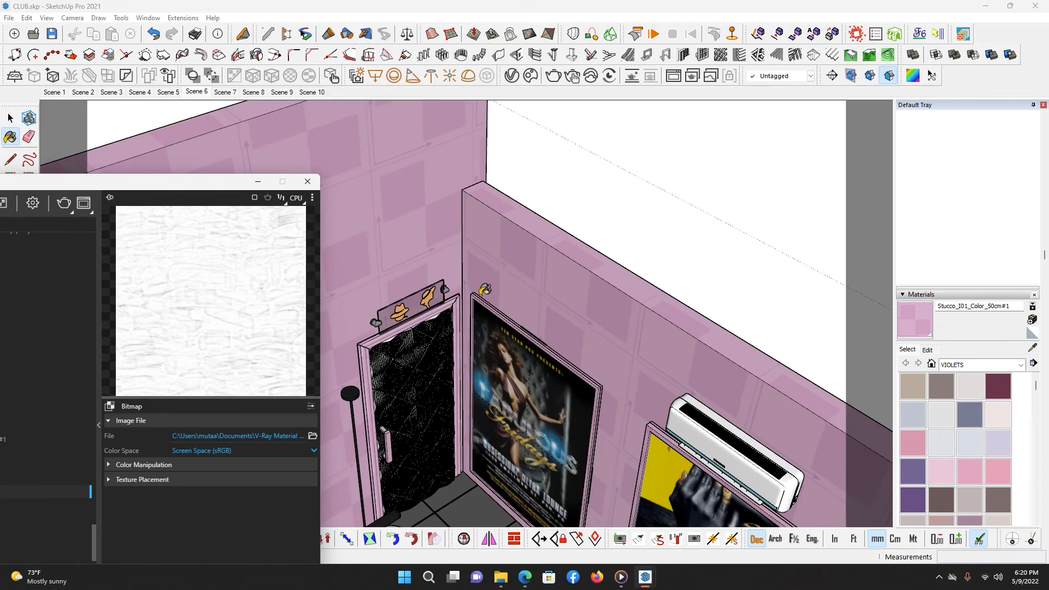
{"action": "scroll", "coordinate": [454, 300], "scroll_direction": "up", "scroll_amount": 5}
{"action": "scroll", "coordinate": [450, 300], "scroll_direction": "up", "scroll_amount": 5}
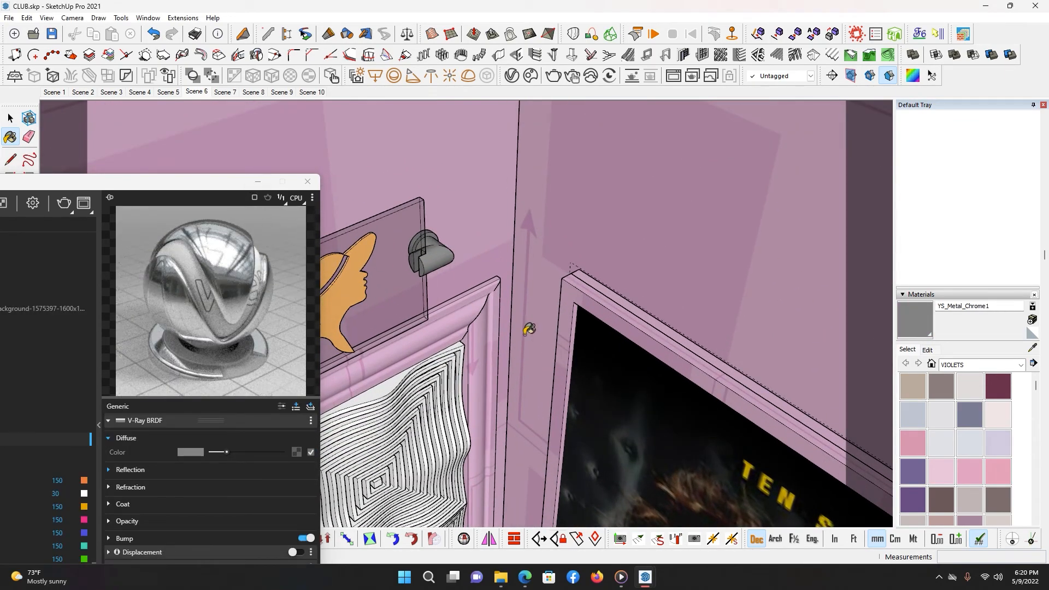
{"action": "left_click", "coordinate": [605, 374], "text": "alt"}
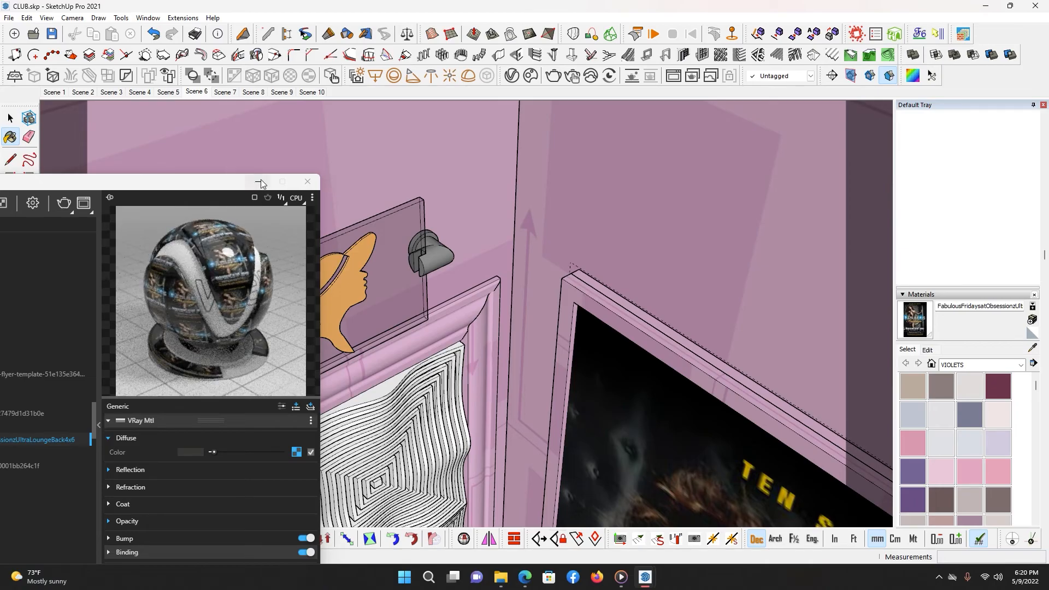
{"action": "left_click", "coordinate": [258, 182]}
Step: Sample the ring, the "All" lettering and the "Night" lettering of the neon wall sign to check their emissive materials
{"action": "middle_click_drag", "start_coordinate": [444, 224], "coordinate": [438, 285]}
{"action": "scroll", "coordinate": [438, 284], "scroll_direction": "down", "scroll_amount": 7}
{"action": "mouse_move", "coordinate": [440, 237]}
{"action": "middle_mouse_down", "text": "shift"}
{"action": "mouse_move", "coordinate": [403, 253]}
{"action": "mouse_move", "coordinate": [685, 315]}
{"action": "mouse_move", "coordinate": [605, 324]}
{"action": "middle_mouse_up", "text": "shift"}
{"action": "scroll", "coordinate": [596, 164], "scroll_direction": "up", "scroll_amount": 5}
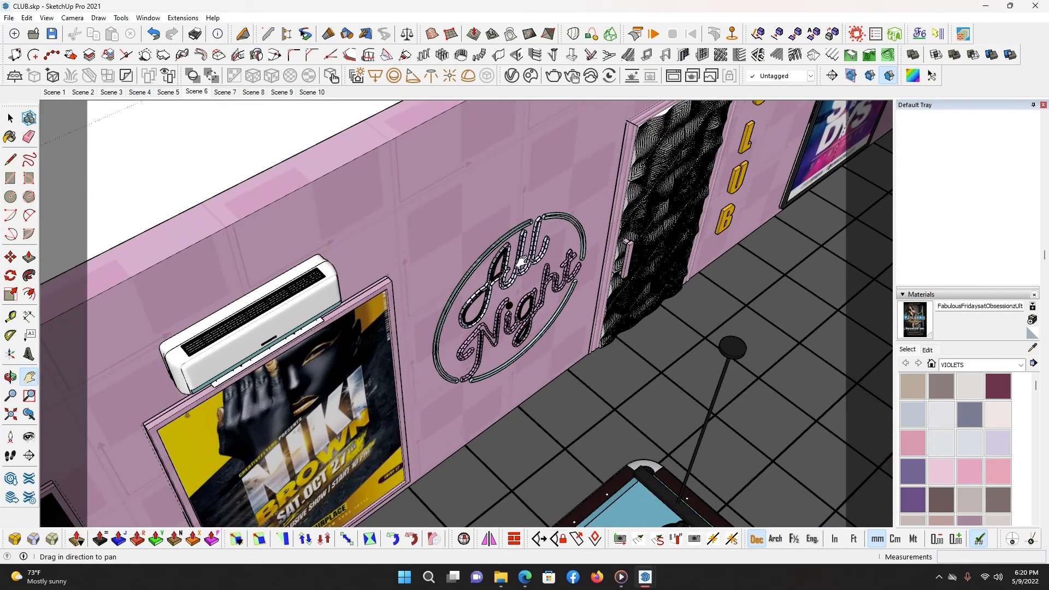
{"action": "middle_click_drag", "start_coordinate": [535, 129], "coordinate": [522, 108], "text": "shift"}
{"action": "left_click", "coordinate": [514, 76]}
{"action": "scroll", "coordinate": [459, 245], "scroll_direction": "up", "scroll_amount": 8}
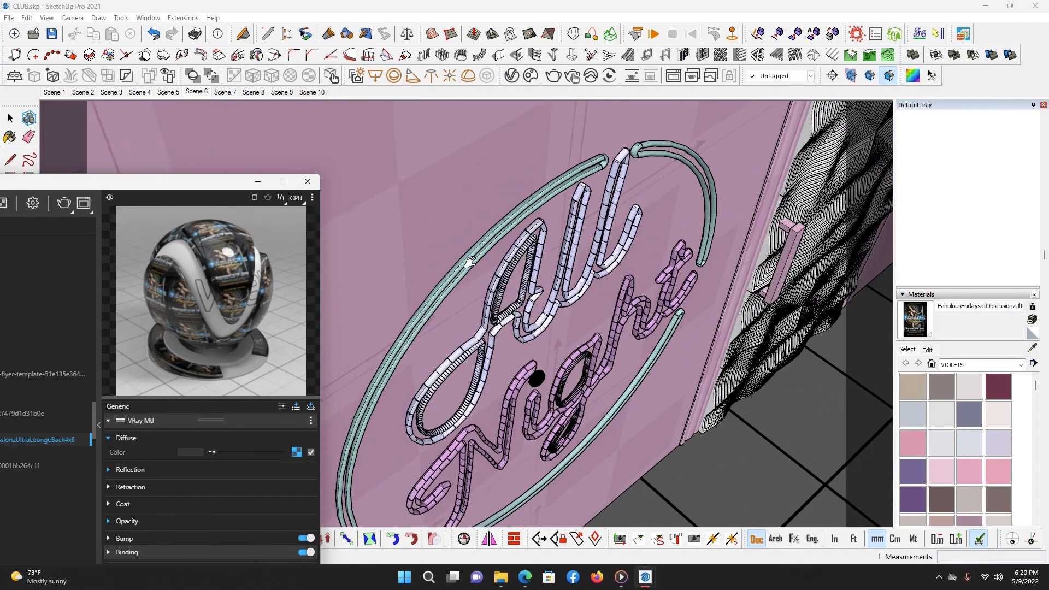
{"action": "middle_click_drag", "start_coordinate": [489, 249], "coordinate": [470, 235]}
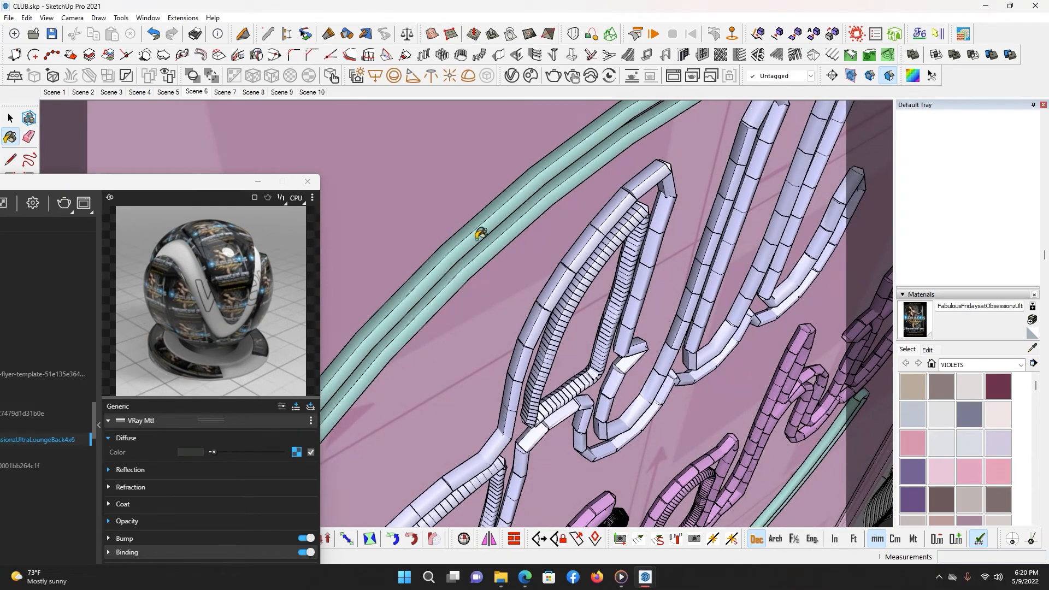
{"action": "left_click", "coordinate": [510, 224], "text": "alt"}
{"action": "left_click", "coordinate": [606, 236], "text": "alt"}
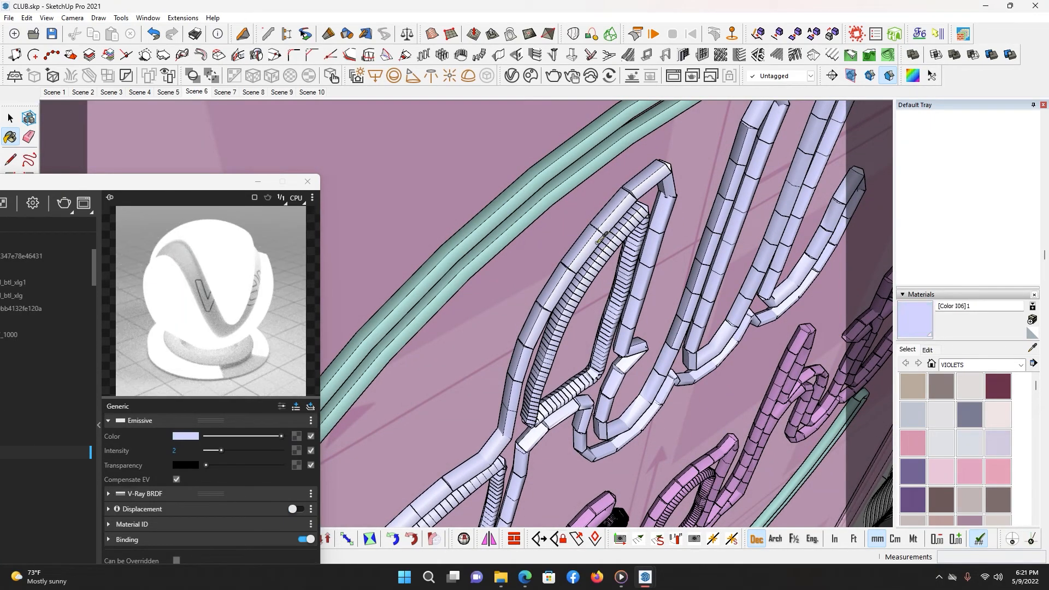
{"action": "left_click", "coordinate": [734, 440], "text": "alt"}
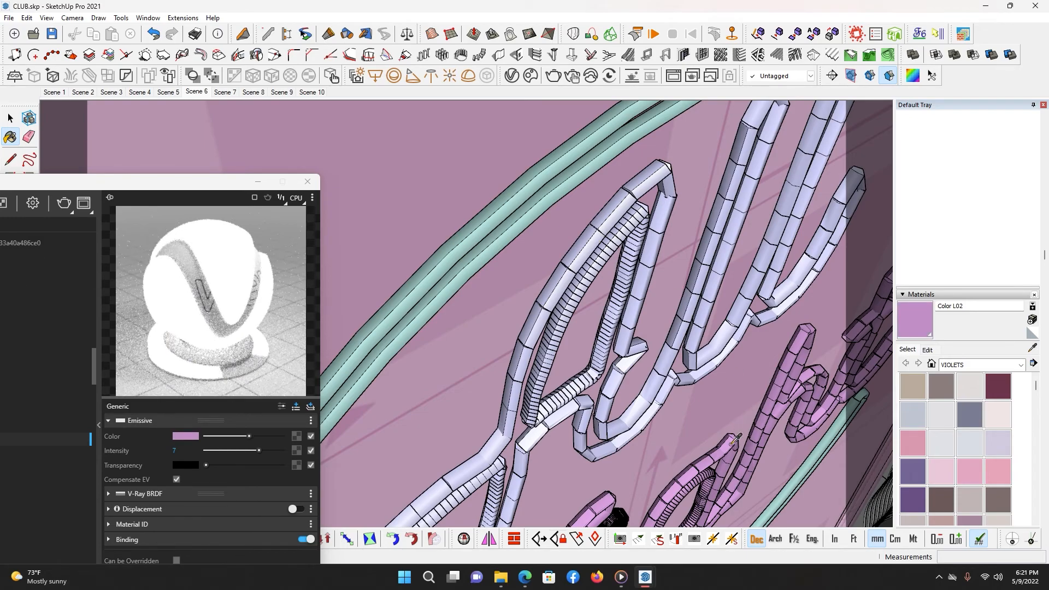
{"action": "left_click", "coordinate": [258, 181]}
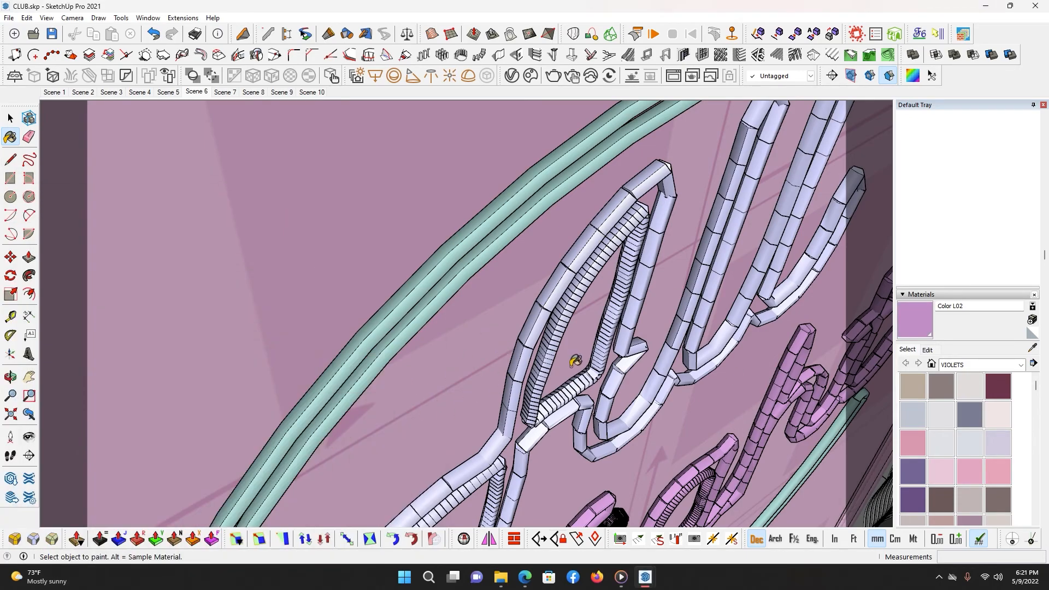
Step: Return to Scene 6, open the V-Ray render settings and check the CUDA engine's compute devices
{"action": "left_click", "coordinate": [196, 92]}
{"action": "key", "text": "space"}
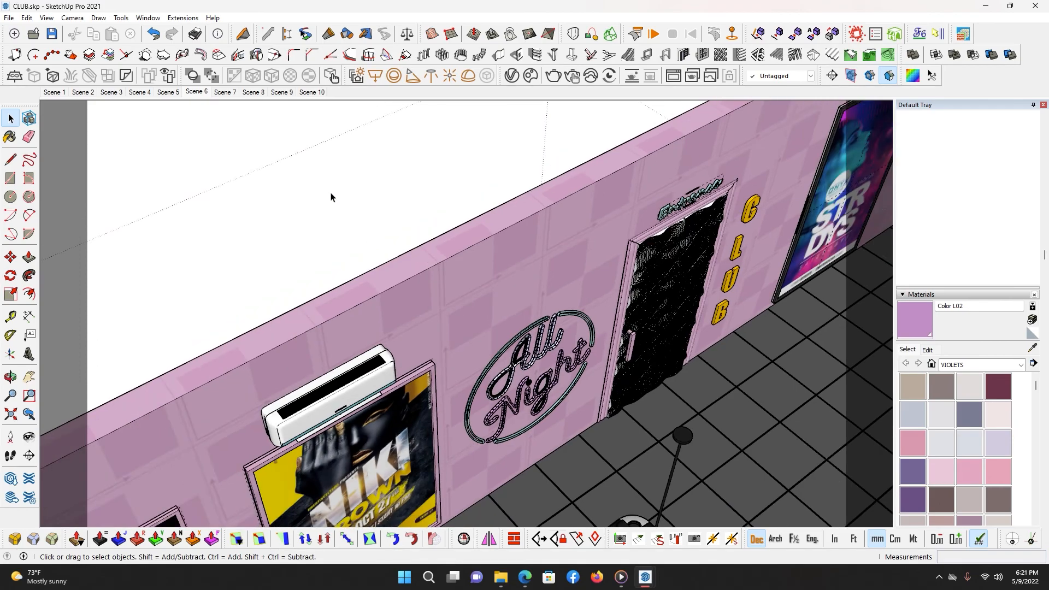
{"action": "left_click", "coordinate": [512, 75]}
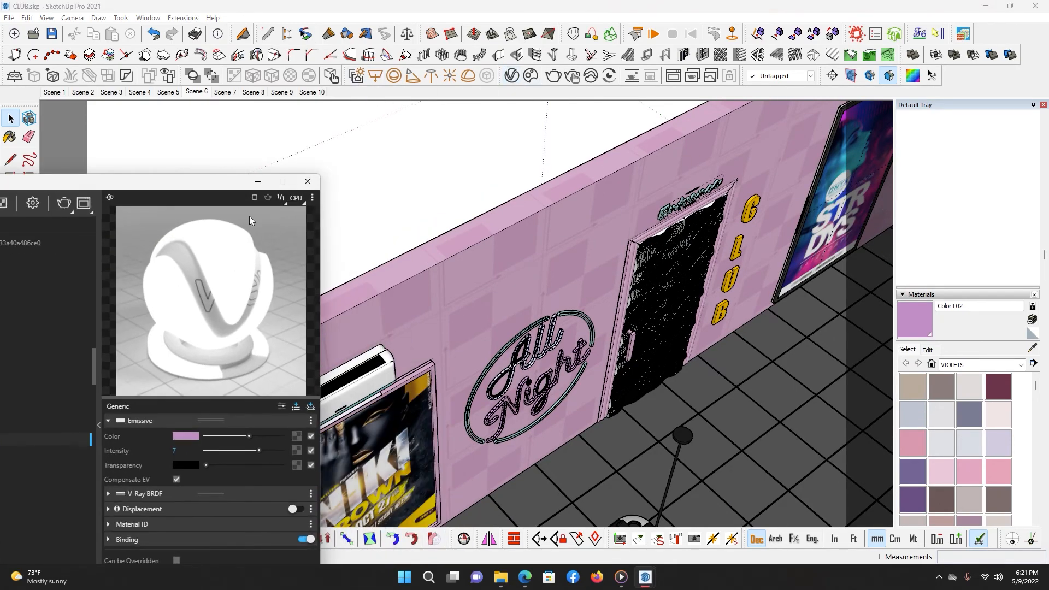
{"action": "left_click_drag", "start_coordinate": [218, 186], "coordinate": [691, 50]}
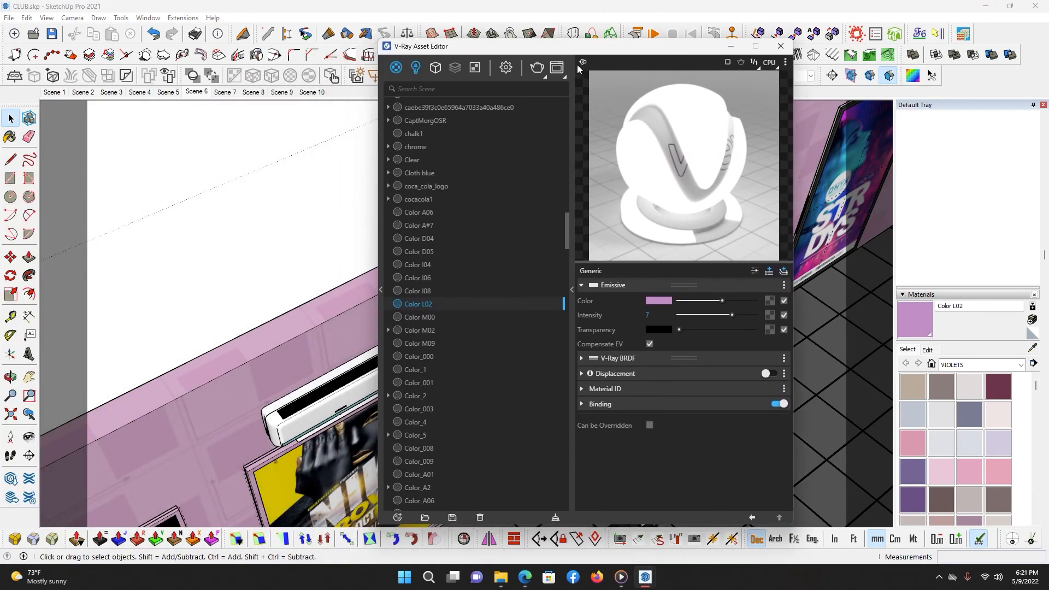
{"action": "left_click", "coordinate": [506, 67]}
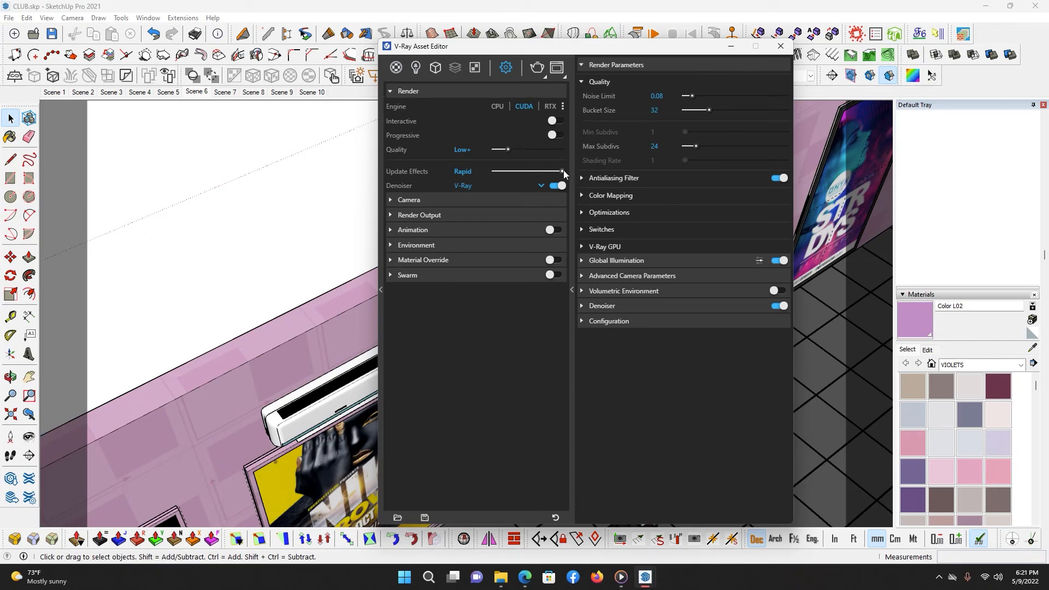
{"action": "left_click", "coordinate": [563, 106]}
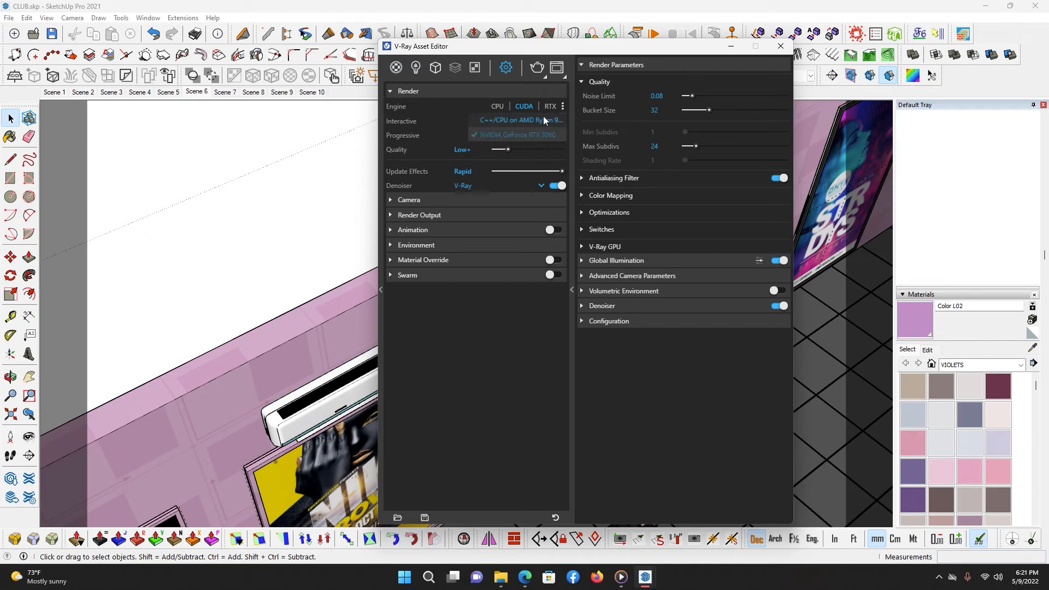
{"action": "left_click", "coordinate": [526, 121]}
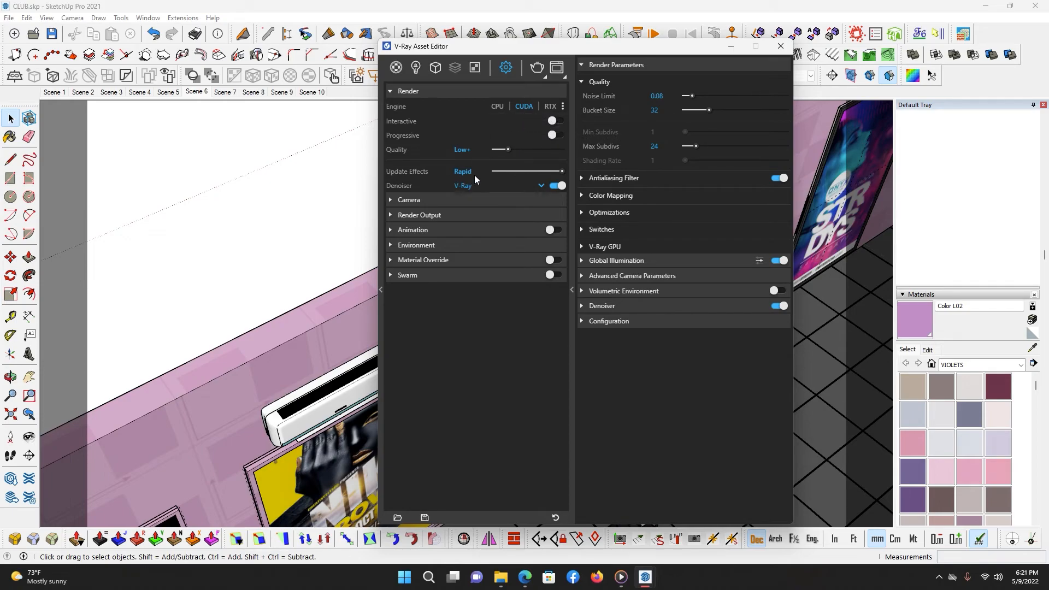
Step: Review the camera, render output, global illumination and denoiser settings, and close the V-Ray Asset Editor
{"action": "left_click", "coordinate": [465, 202]}
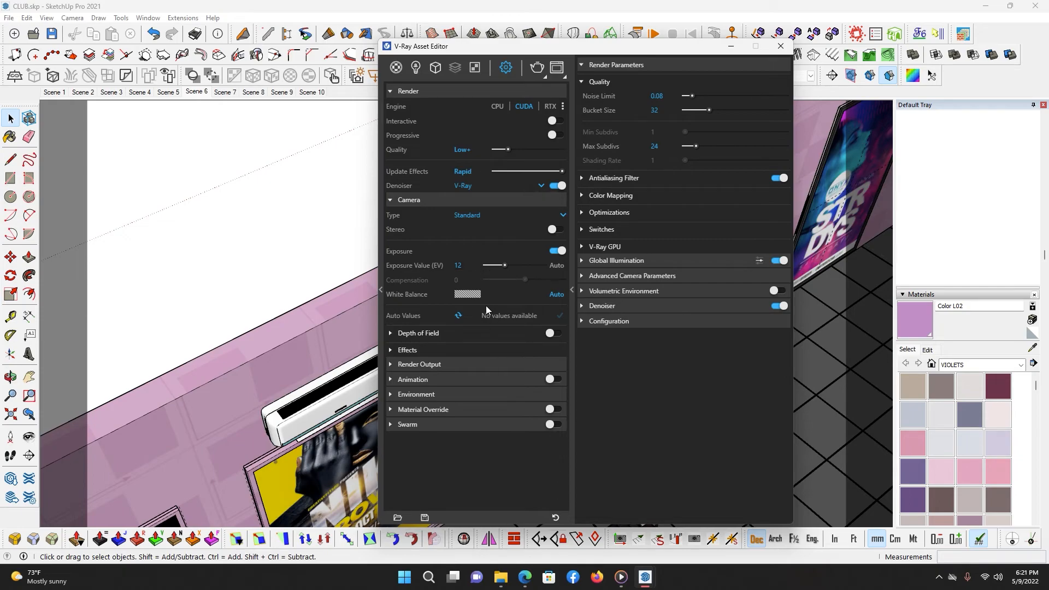
{"action": "left_click", "coordinate": [476, 366]}
{"action": "scroll", "coordinate": [492, 336], "scroll_direction": "down", "scroll_amount": 1}
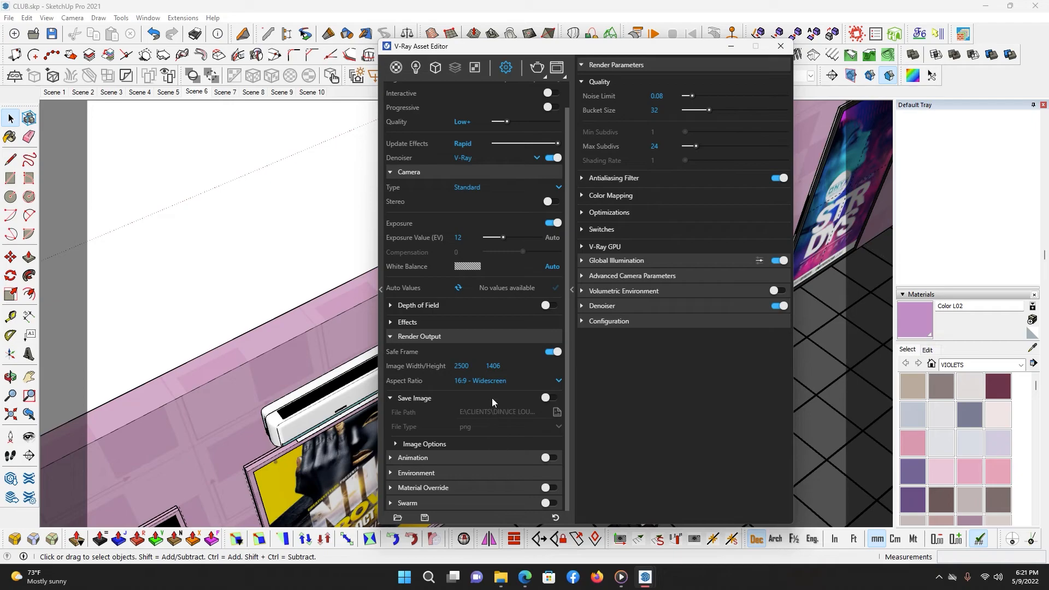
{"action": "left_click", "coordinate": [620, 262]}
{"action": "left_click", "coordinate": [642, 263]}
{"action": "left_click", "coordinate": [615, 305]}
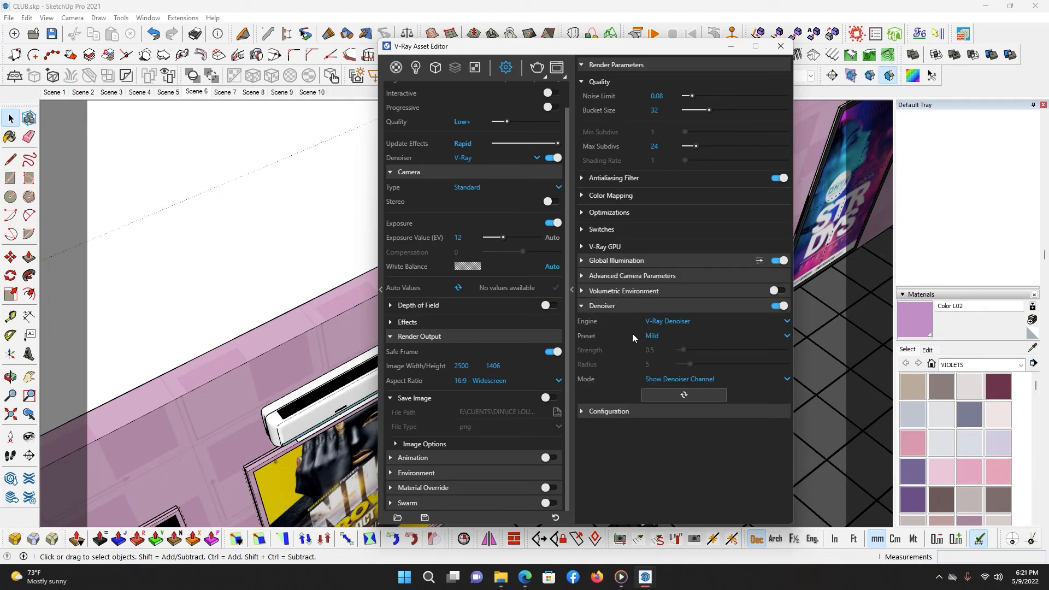
{"action": "left_click", "coordinate": [781, 46]}
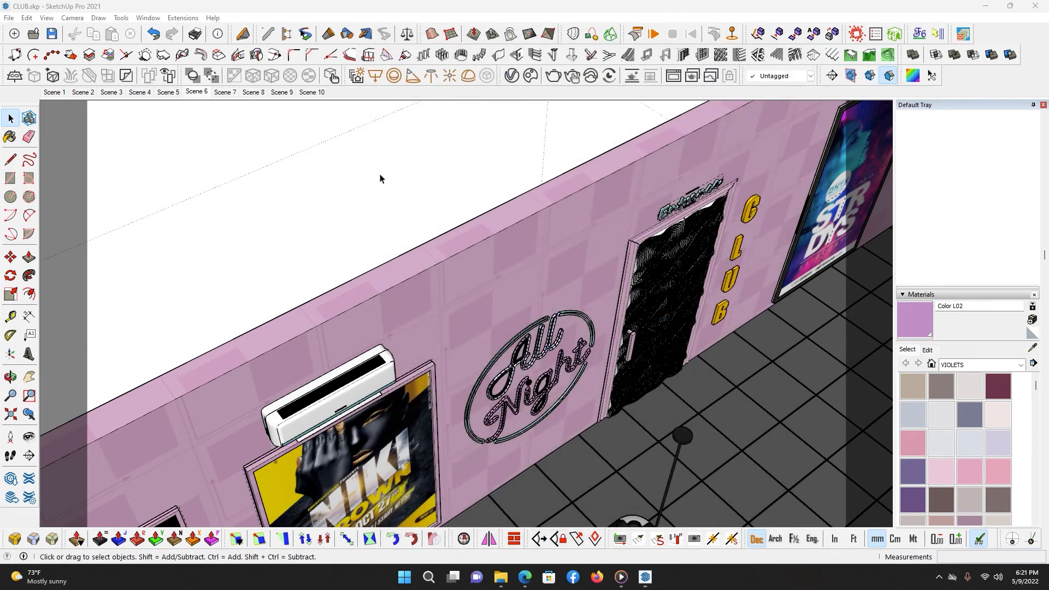
Step: Review the saved camera views from Scene 1 through Scene 10, and return to Scene 6
{"action": "left_click", "coordinate": [55, 91]}
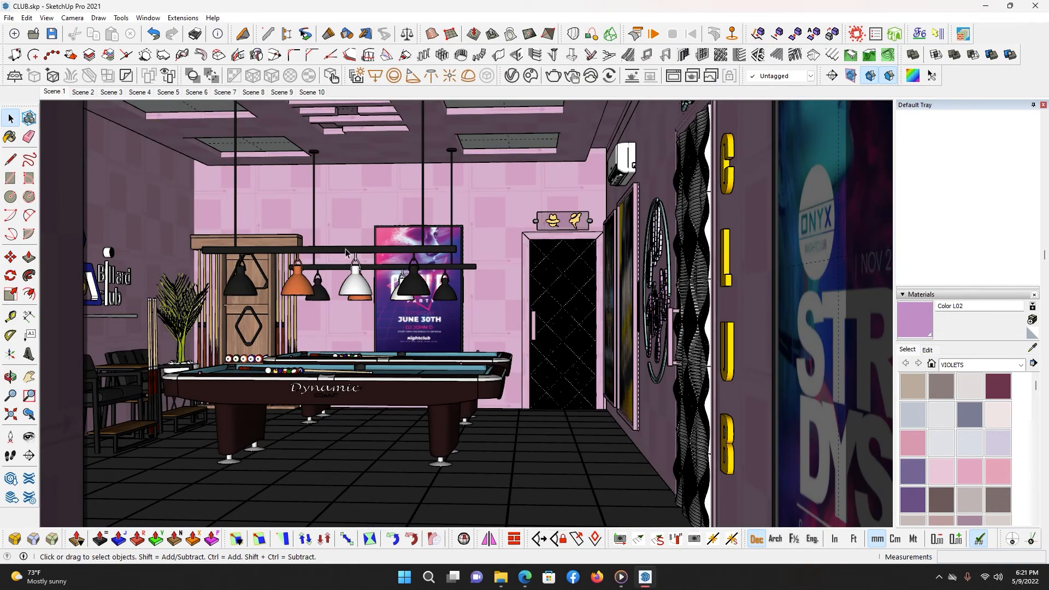
{"action": "left_click", "coordinate": [83, 92]}
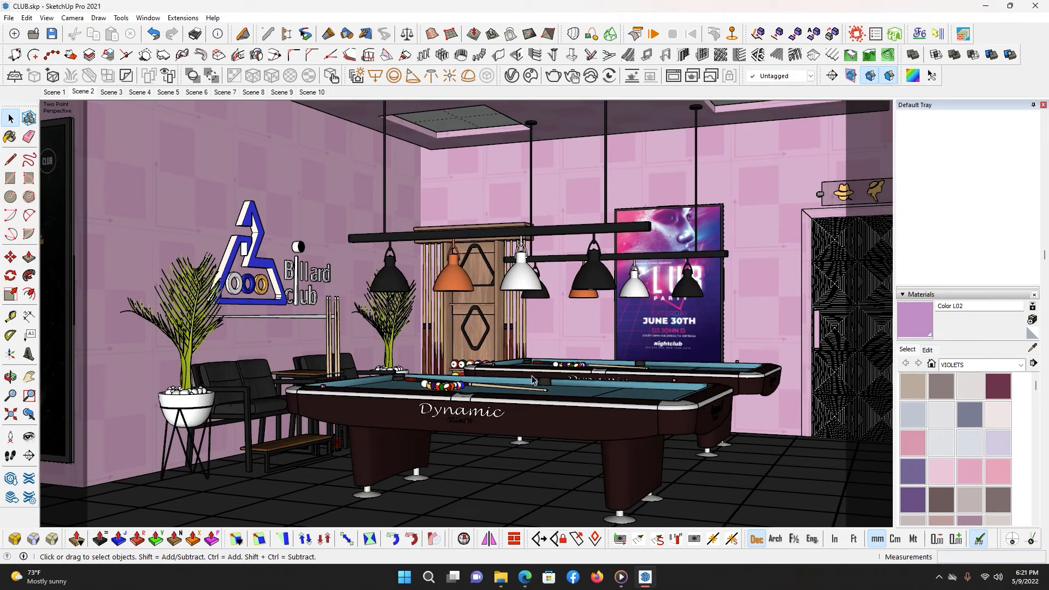
{"action": "left_click", "coordinate": [107, 93]}
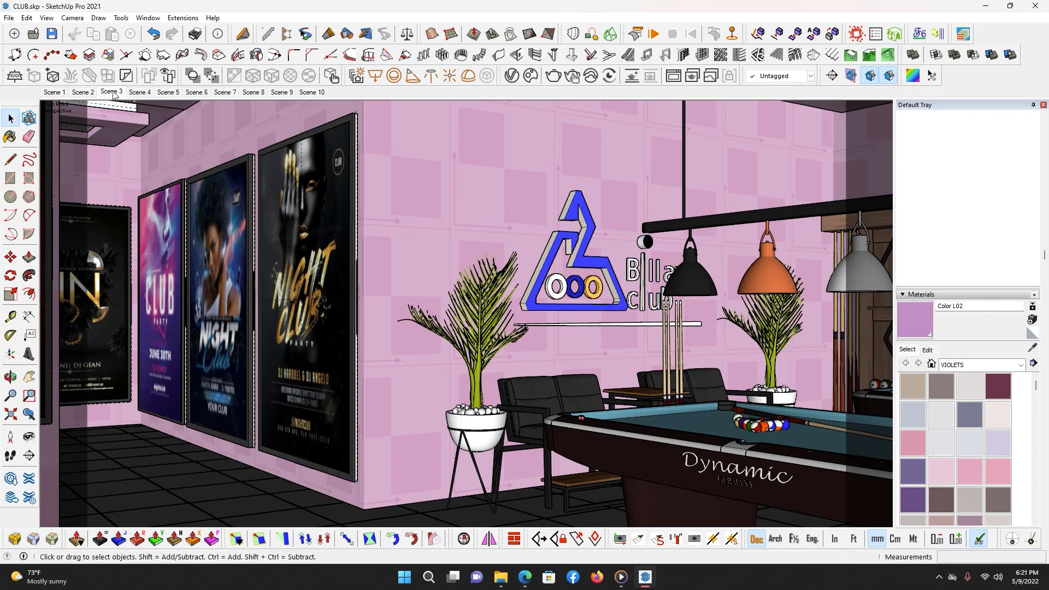
{"action": "left_click", "coordinate": [140, 93]}
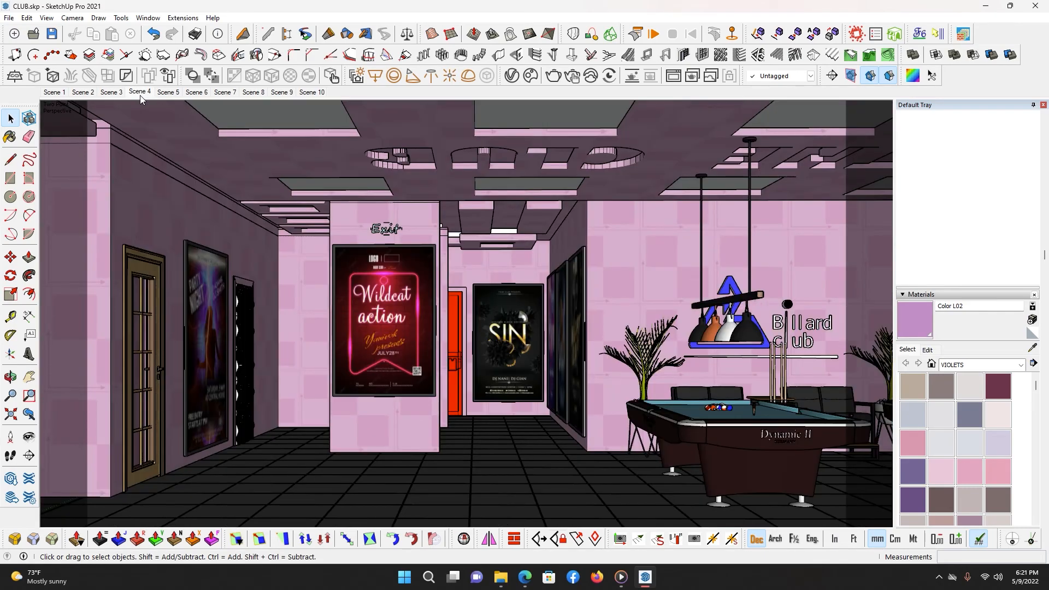
{"action": "left_click", "coordinate": [168, 92]}
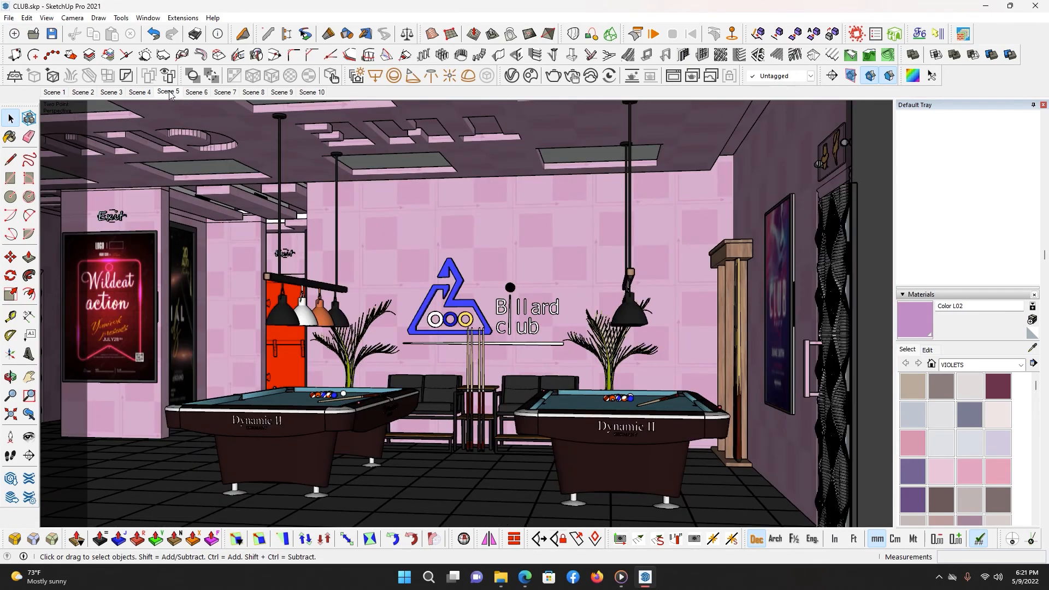
{"action": "left_click", "coordinate": [192, 93]}
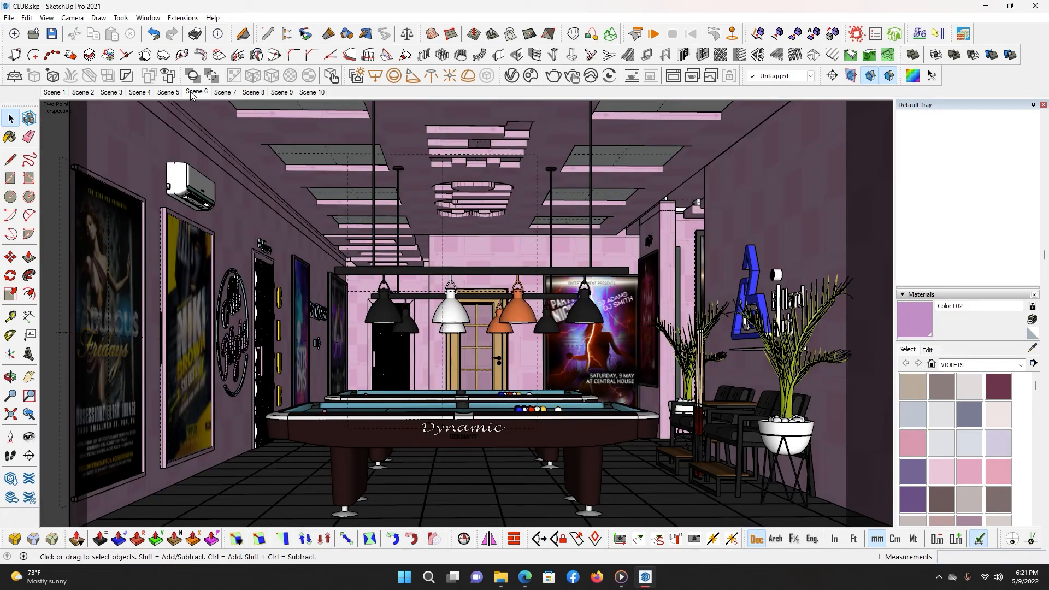
{"action": "left_click", "coordinate": [225, 91]}
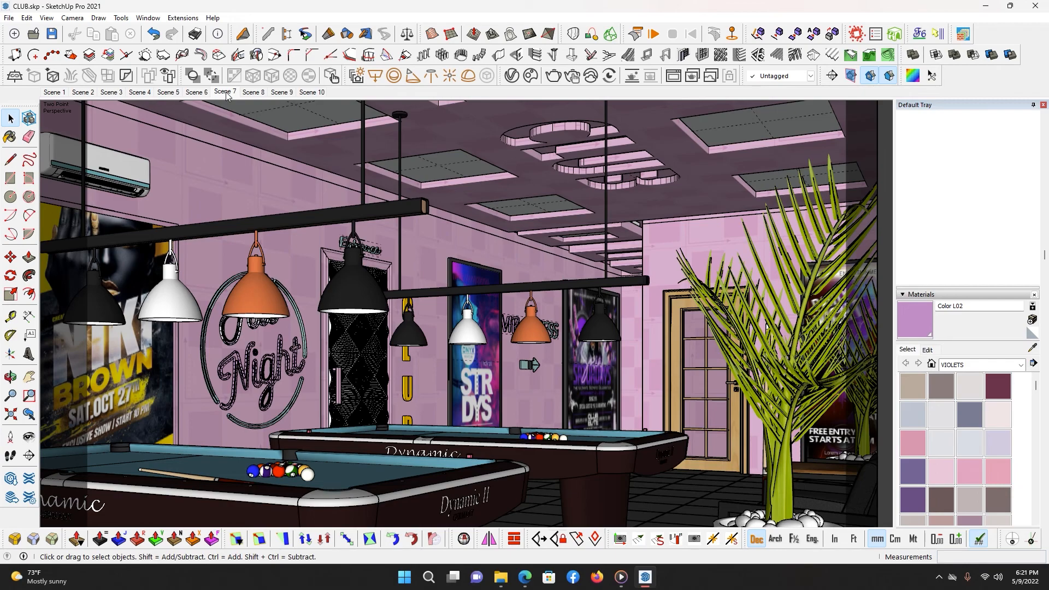
{"action": "left_click", "coordinate": [251, 94]}
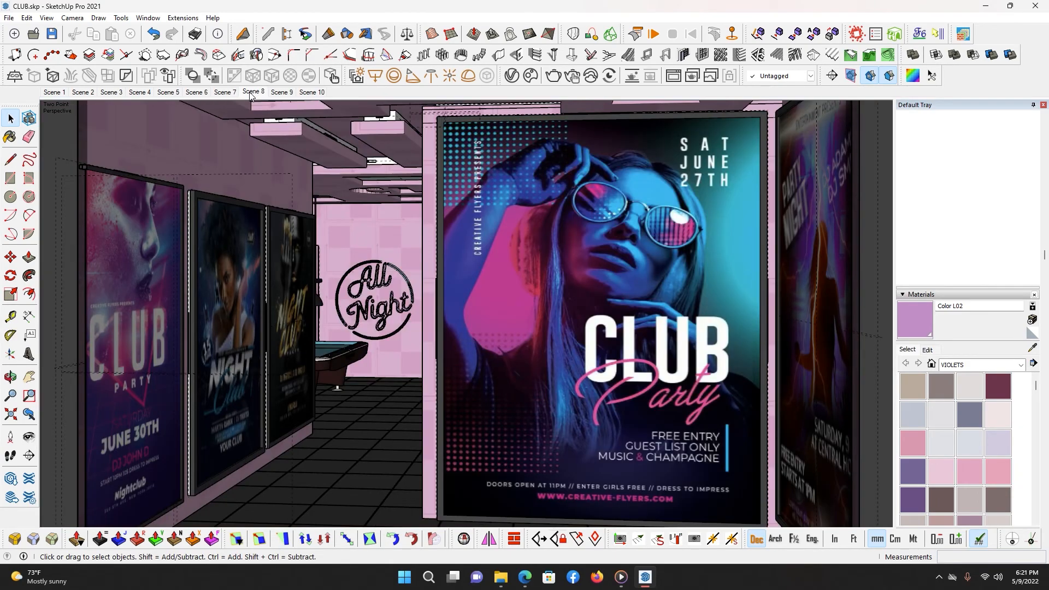
{"action": "left_click", "coordinate": [281, 93]}
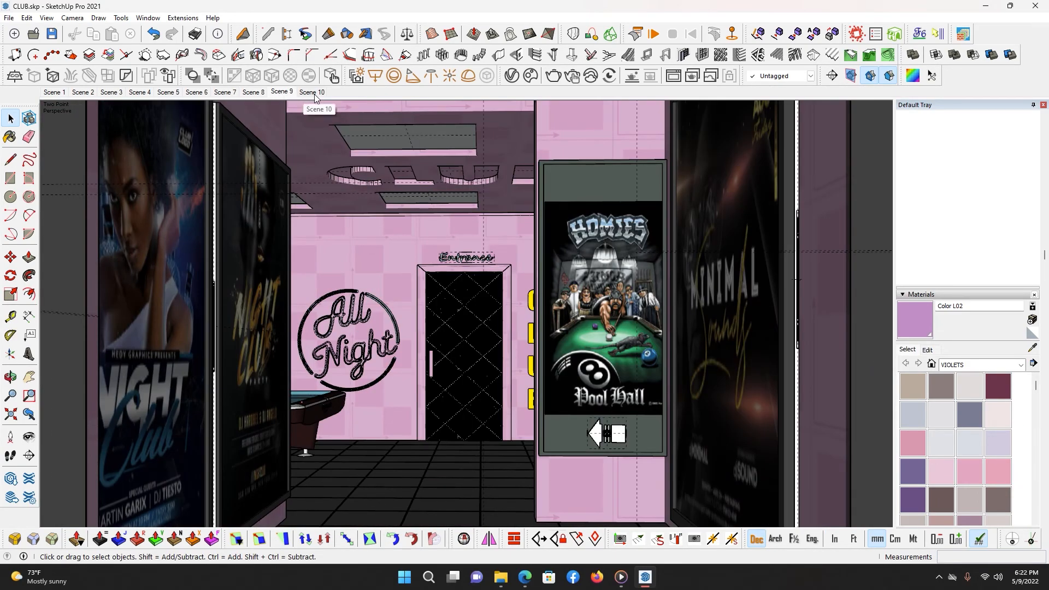
{"action": "left_click", "coordinate": [313, 94]}
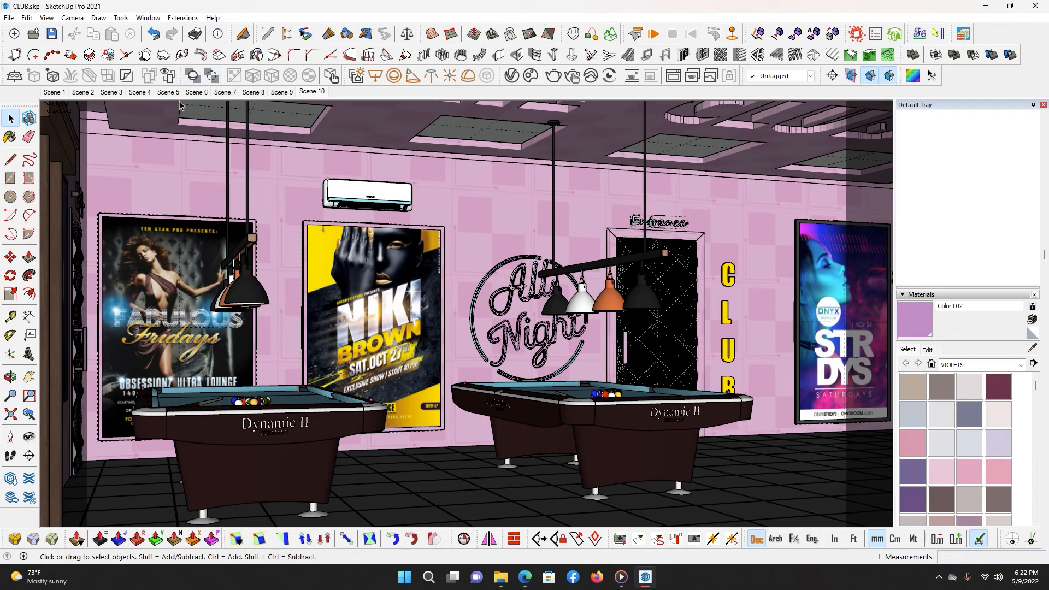
{"action": "left_click", "coordinate": [197, 93]}
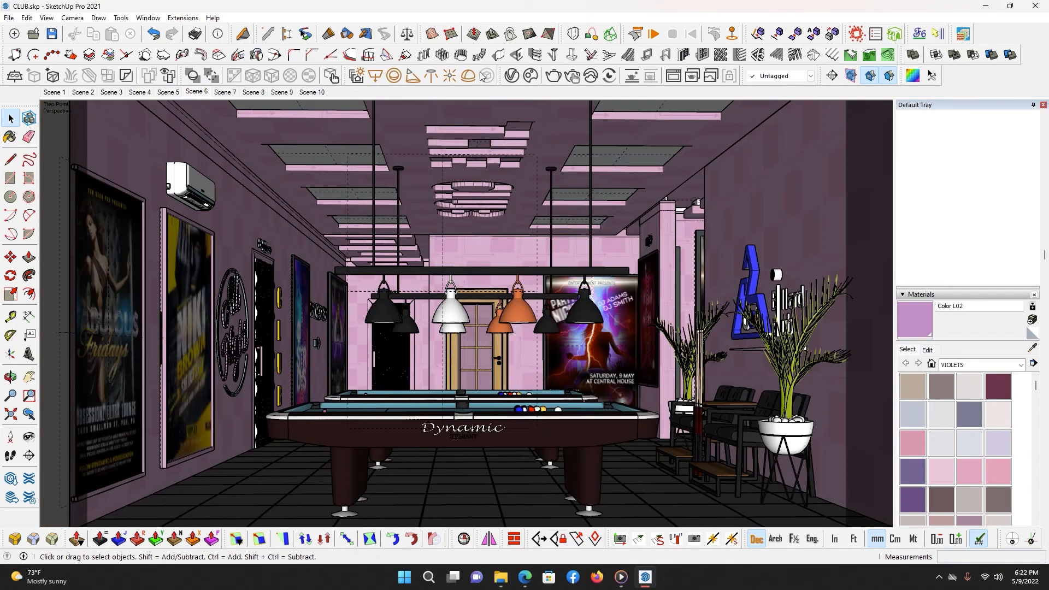
Step: Recheck the V-Ray render parameters, output size and denoiser settings, and close the V-Ray Asset Editor
{"action": "left_click", "coordinate": [511, 75]}
{"action": "left_click_drag", "start_coordinate": [548, 39], "coordinate": [423, 38]}
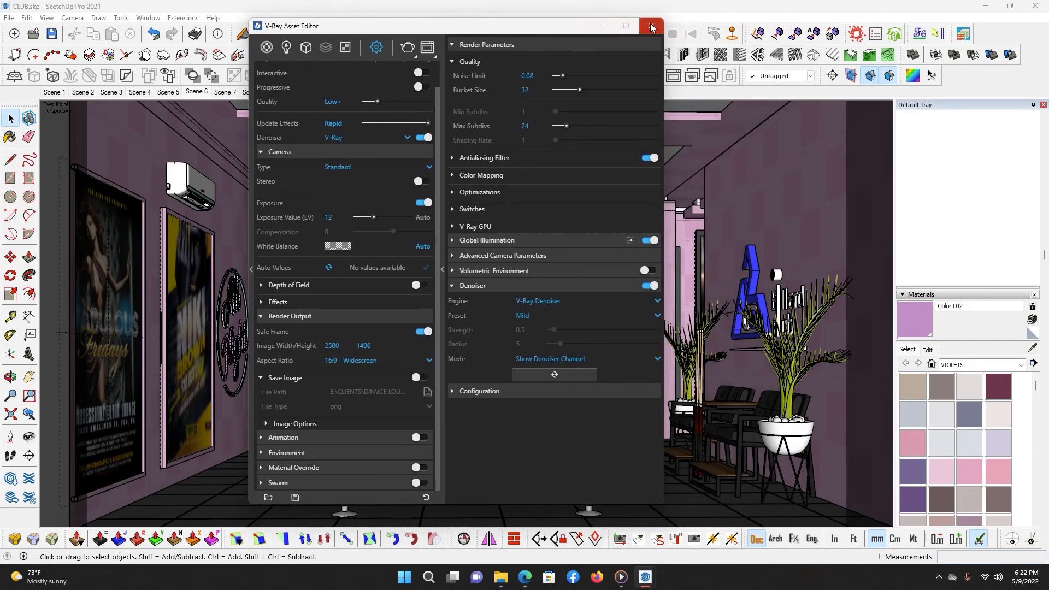
{"action": "left_click", "coordinate": [644, 39]}
Step: Open the V-Ray Frame Buffer, check that render history is enabled in the VFB settings, and close those settings
{"action": "left_click", "coordinate": [669, 76]}
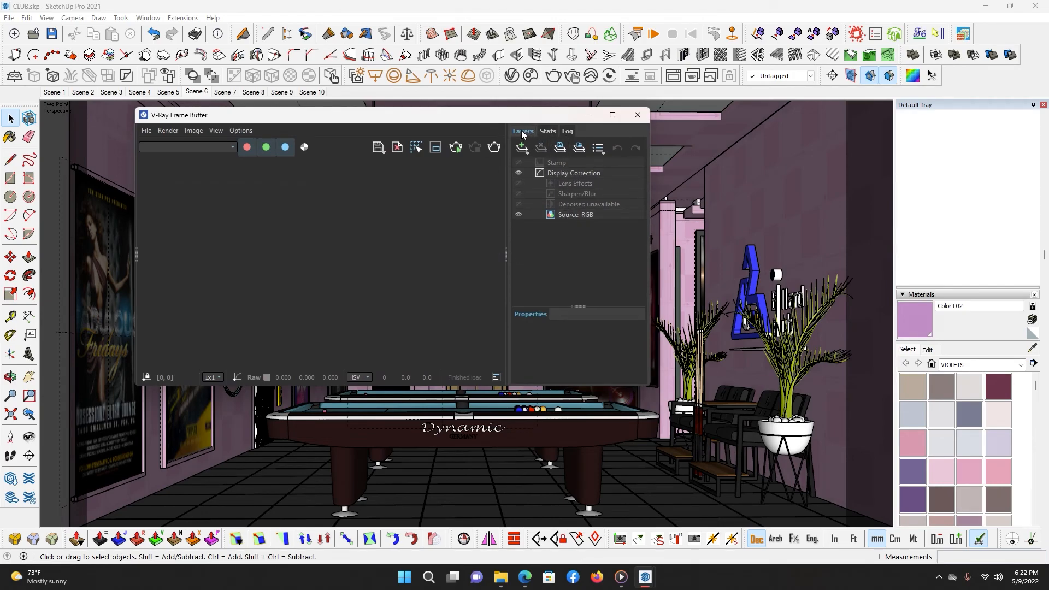
{"action": "left_click_drag", "start_coordinate": [382, 116], "coordinate": [451, 99]}
{"action": "left_click", "coordinate": [307, 114]}
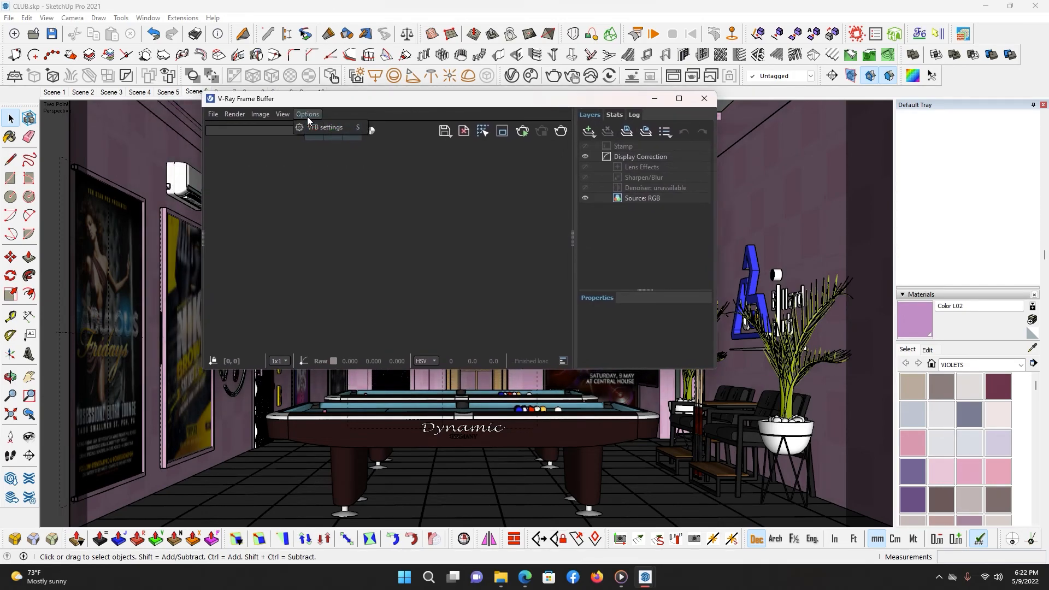
{"action": "left_click", "coordinate": [312, 129]}
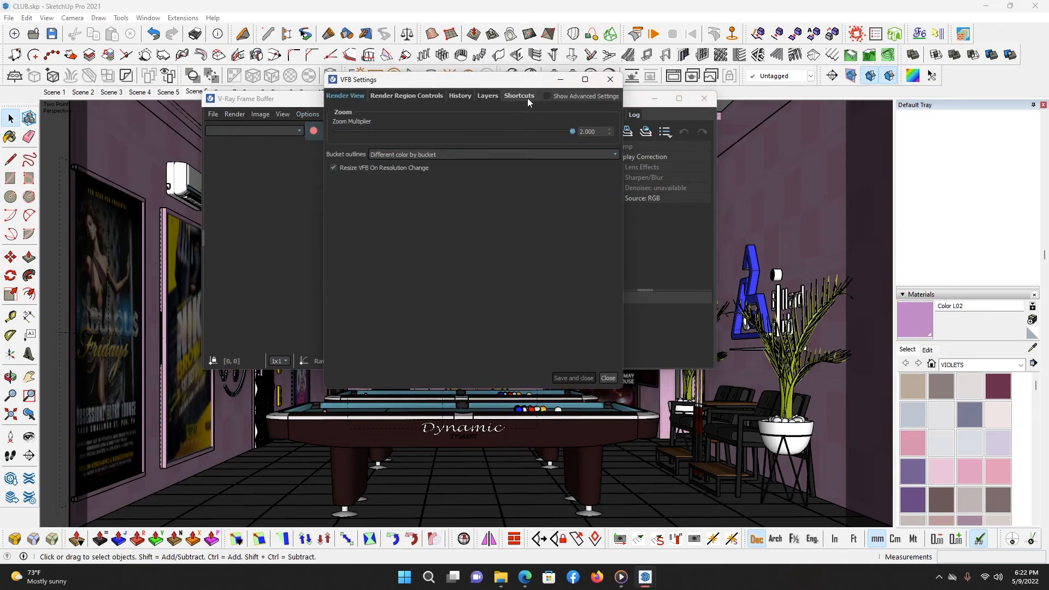
{"action": "left_click", "coordinate": [459, 96]}
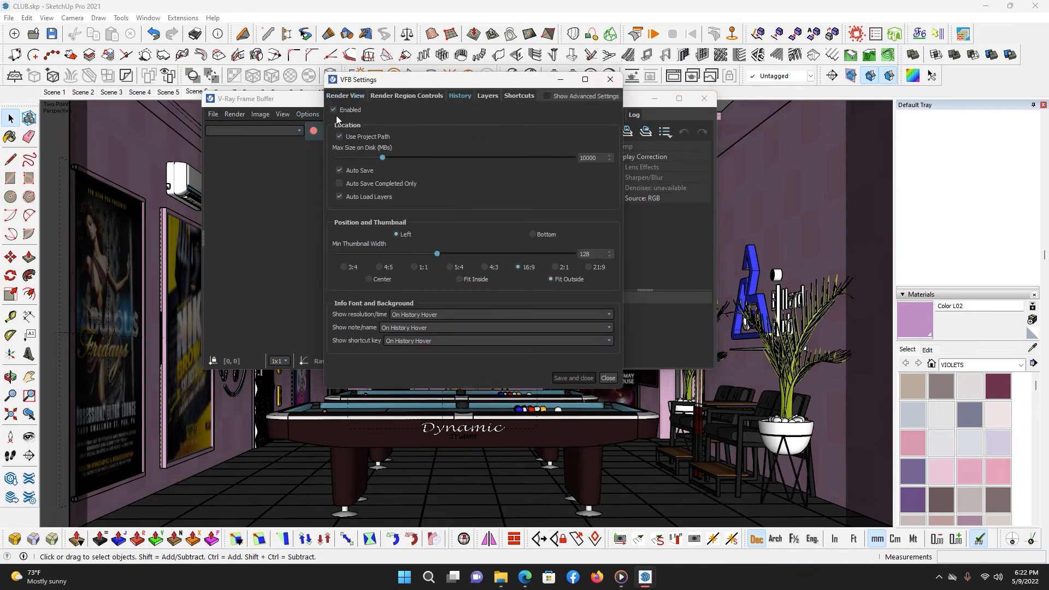
{"action": "left_click", "coordinate": [610, 79]}
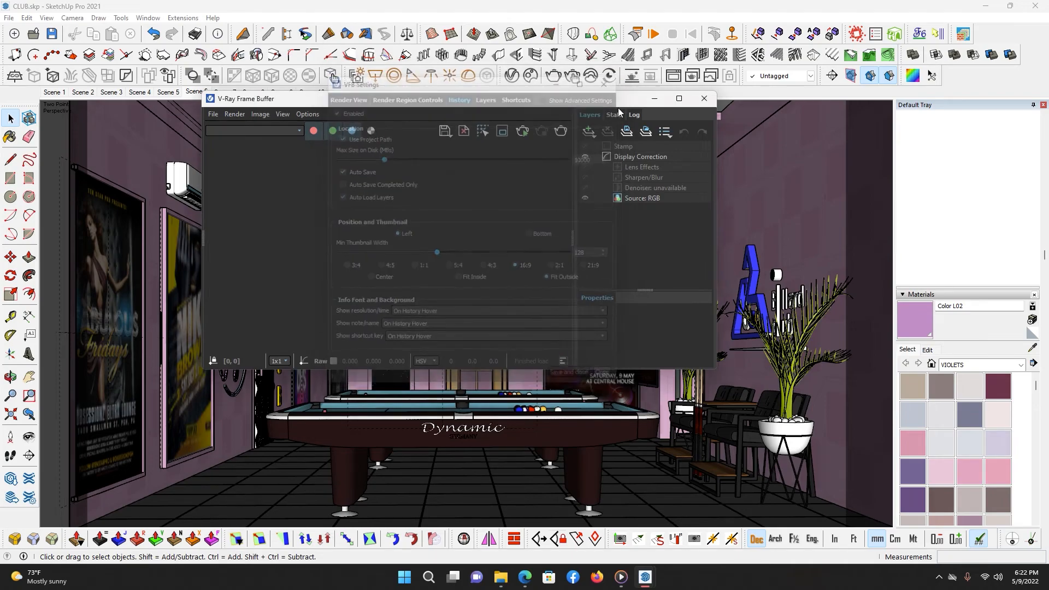
Step: Add an Exposure correction layer in the V-Ray Frame Buffer and set its Highlight Burn to 0.270
{"action": "left_click", "coordinate": [591, 130]}
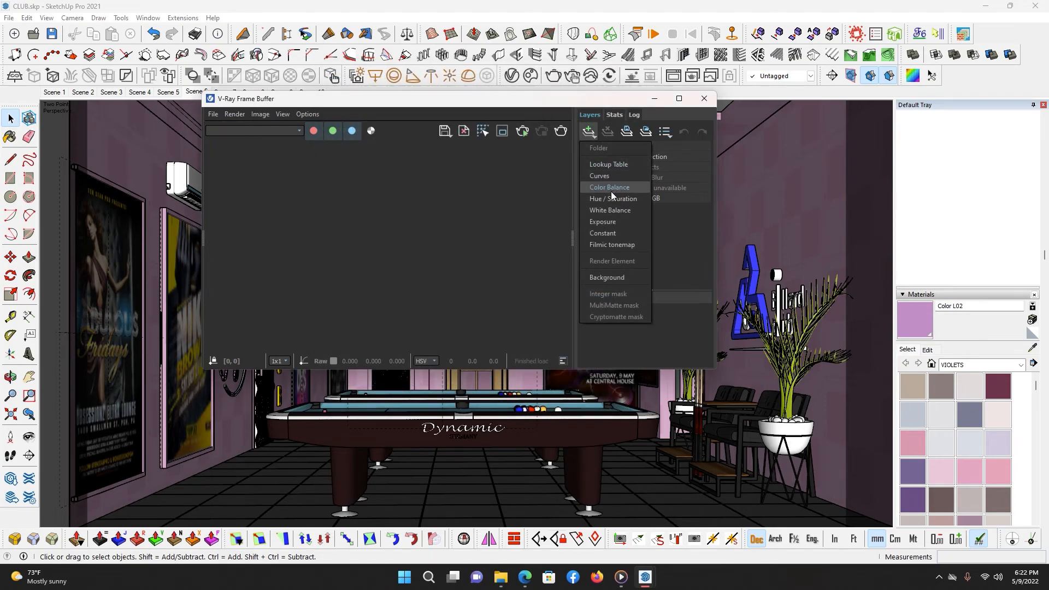
{"action": "left_click", "coordinate": [621, 223]}
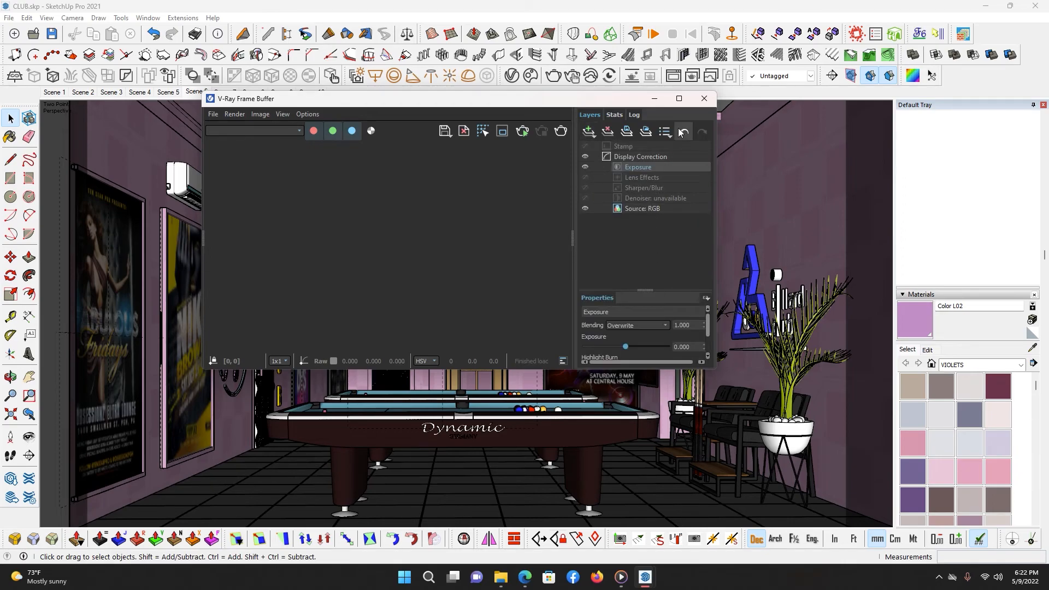
{"action": "left_click_drag", "start_coordinate": [712, 370], "coordinate": [781, 484]}
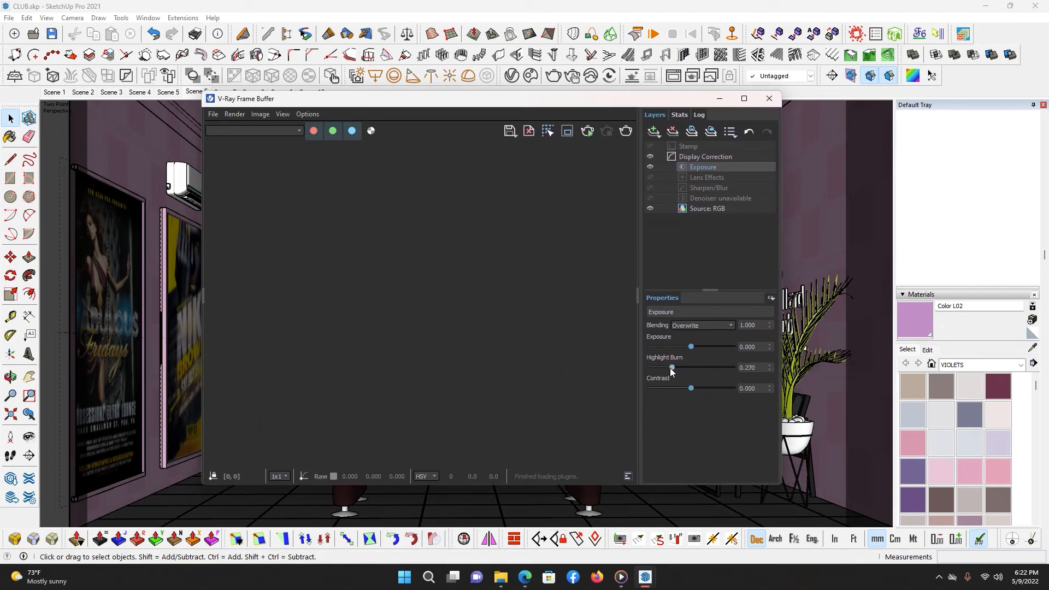
Step: Collapse the frame buffer's layers area, check the render history area and collapse it again
{"action": "left_click_drag", "start_coordinate": [578, 104], "coordinate": [752, 95]}
{"action": "left_click", "coordinate": [695, 293]}
{"action": "left_click_drag", "start_coordinate": [397, 287], "coordinate": [396, 290]}
{"action": "left_click", "coordinate": [401, 290]}
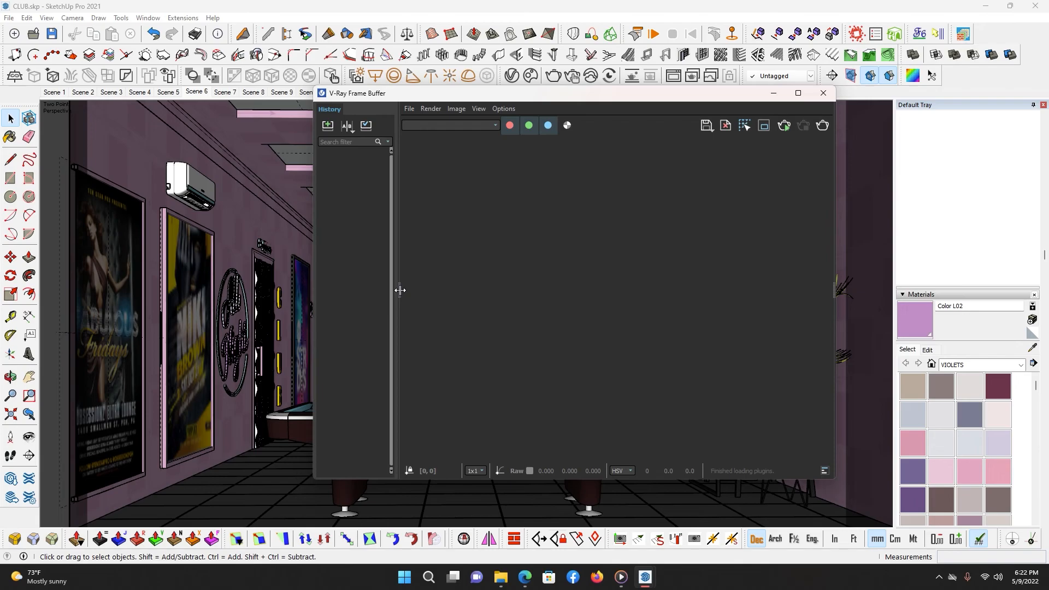
{"action": "left_click", "coordinate": [401, 291]}
{"action": "left_click_drag", "start_coordinate": [599, 99], "coordinate": [452, 125]}
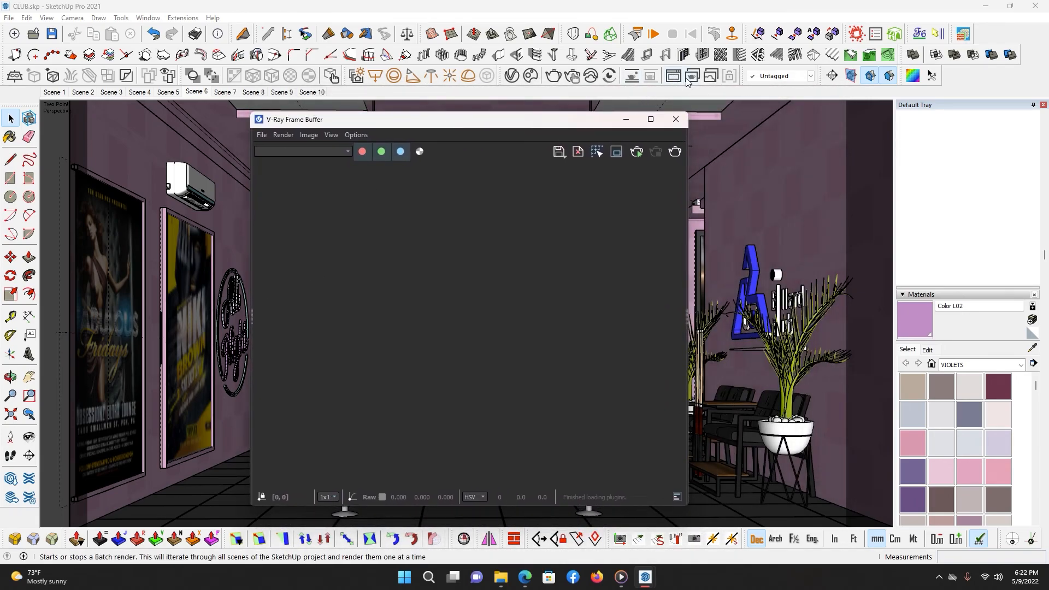
Step: Render Scene 6 at 2500 x 1406 in the V-Ray Frame Buffer
{"action": "left_click_drag", "start_coordinate": [502, 120], "coordinate": [526, 86]}
{"action": "left_click", "coordinate": [699, 119]}
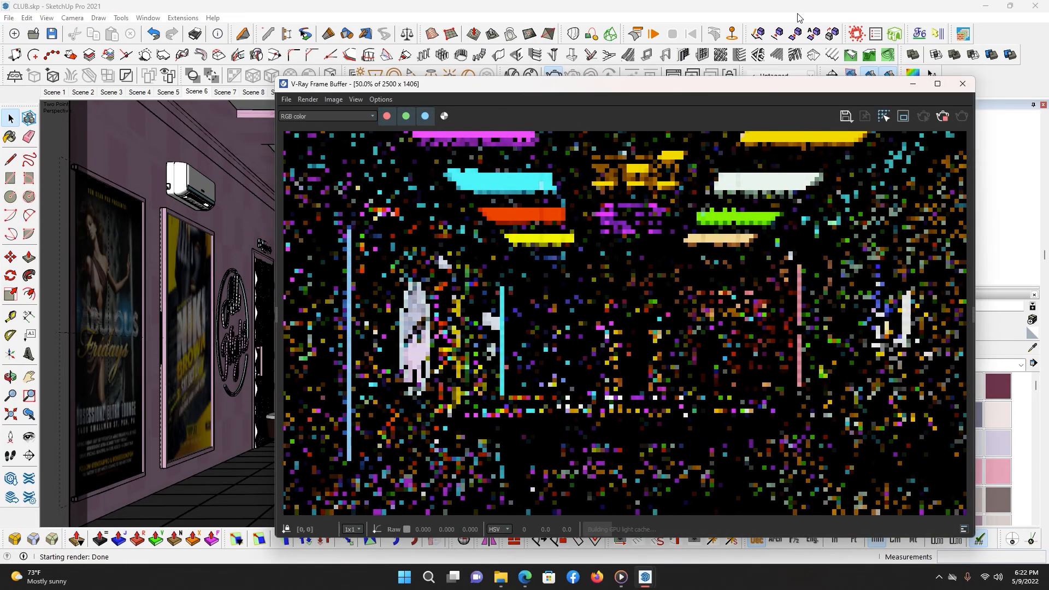
{"action": "left_click_drag", "start_coordinate": [709, 86], "coordinate": [636, 59]}
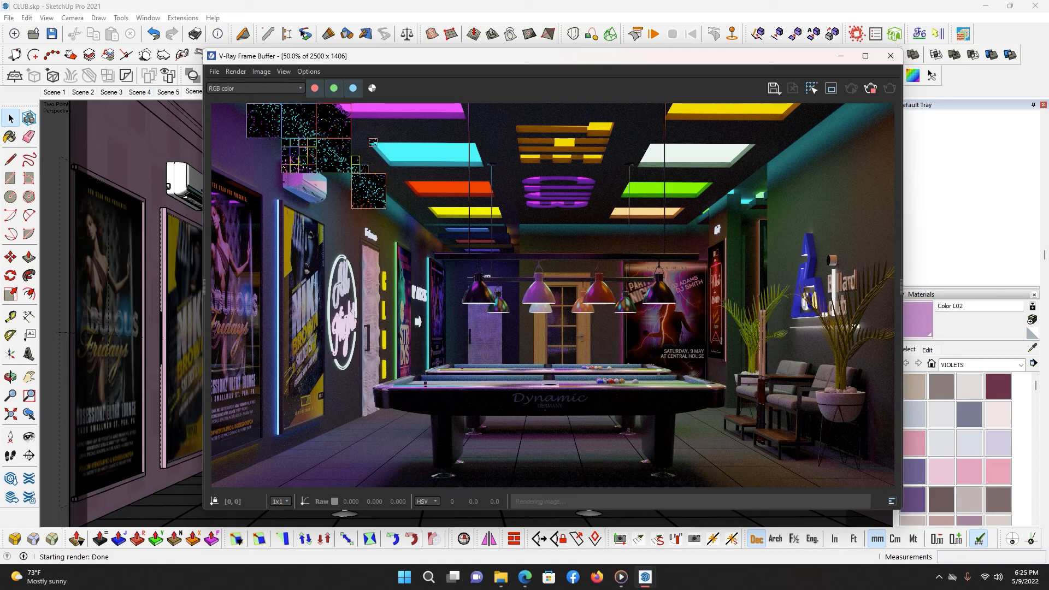
{"action": "key", "text": "alt+Tab"}
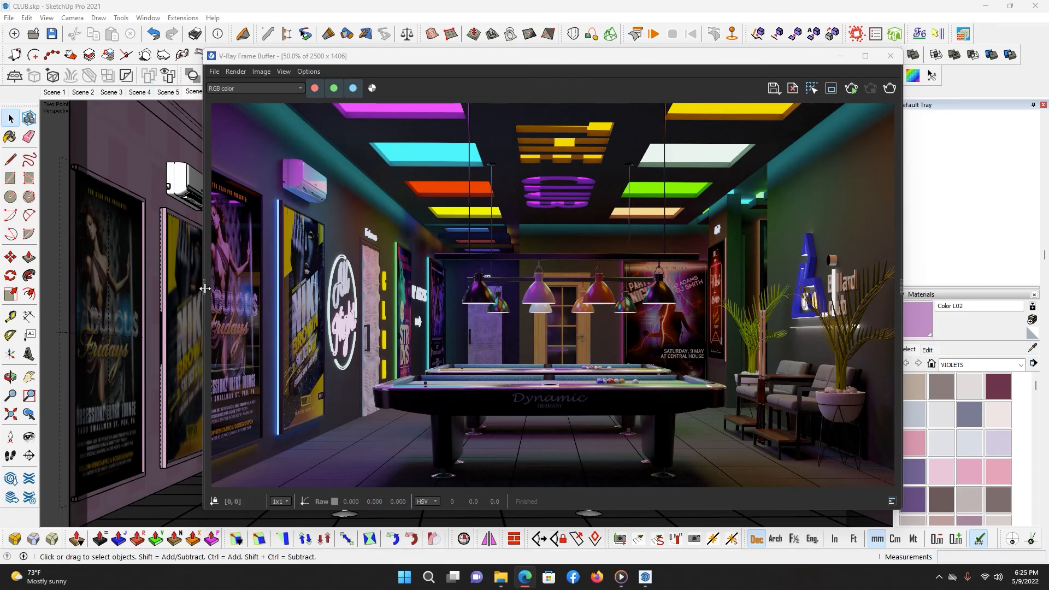
Step: Expand the render history beside the Scene 6 image to check the stored render, and close the frame buffer
{"action": "left_click_drag", "start_coordinate": [205, 288], "coordinate": [120, 288]}
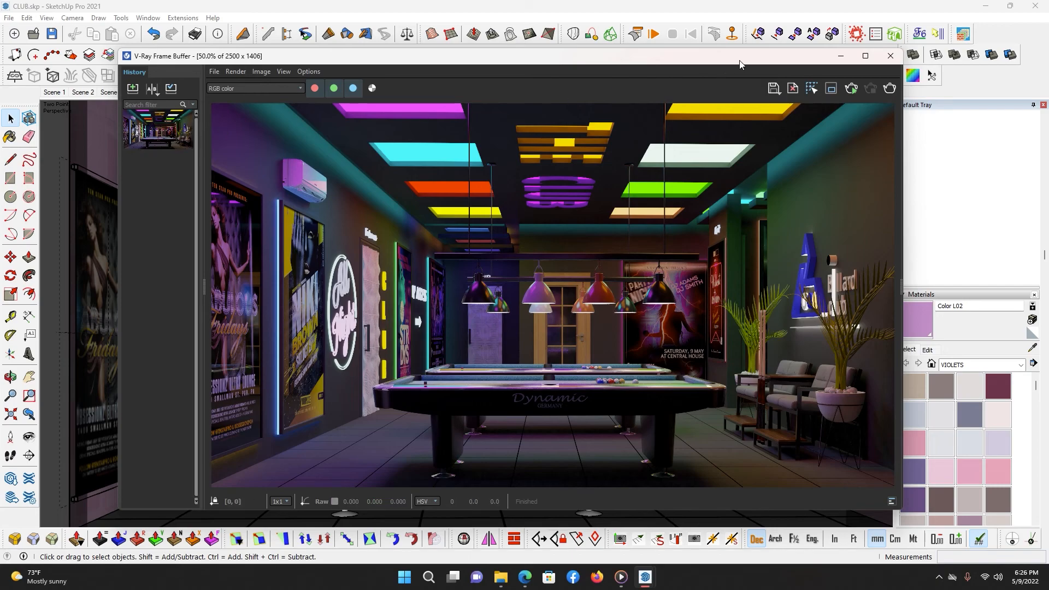
{"action": "left_click_drag", "start_coordinate": [740, 61], "coordinate": [748, 77]}
{"action": "left_click", "coordinate": [849, 74]}
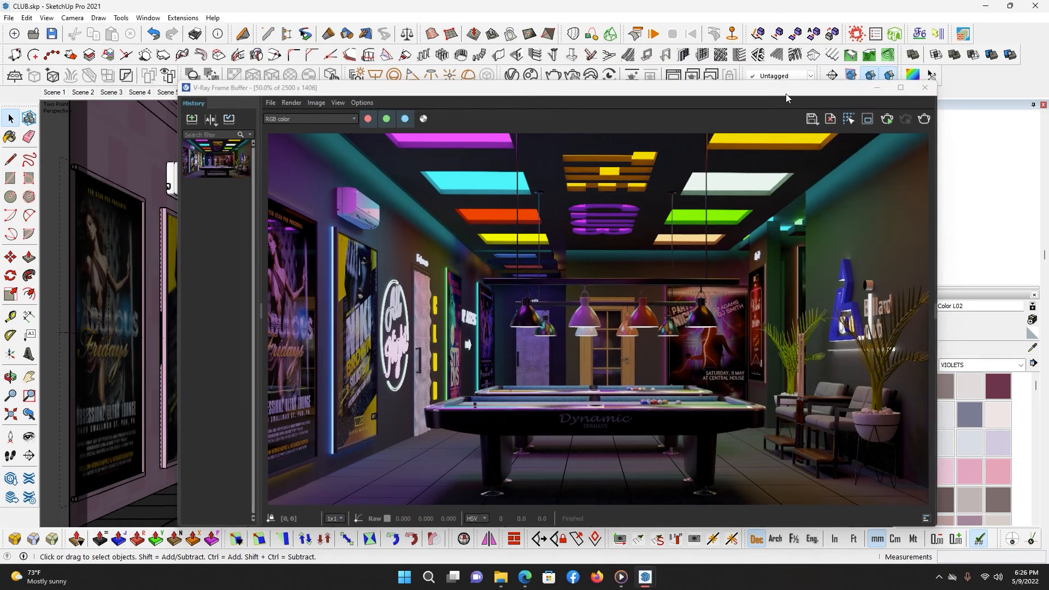
Step: Review the intensities and colours of all mesh lights and the SunLight in the V-Ray Asset Editor
{"action": "left_click", "coordinate": [511, 77]}
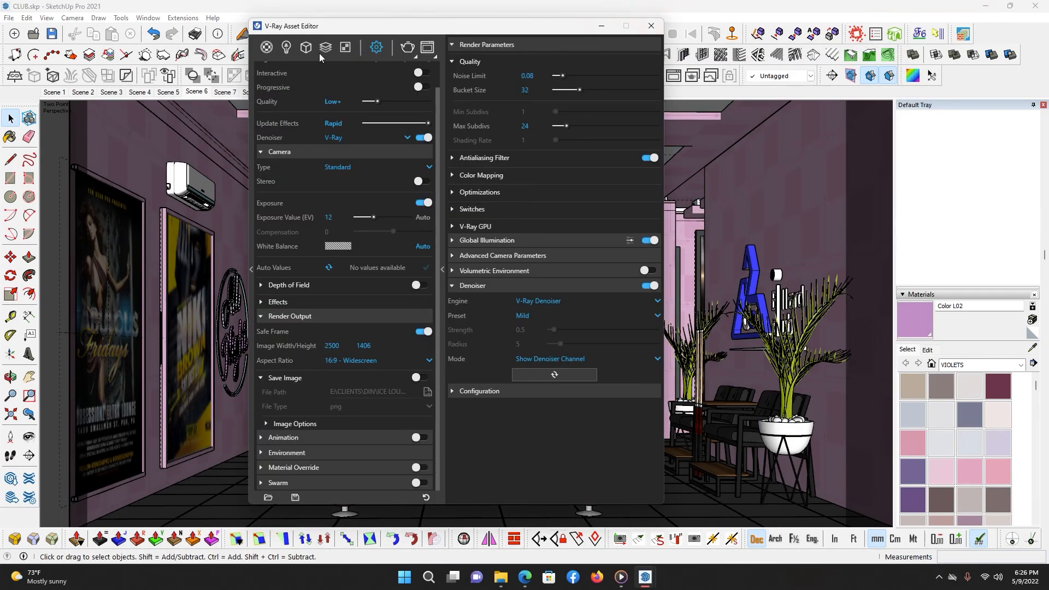
{"action": "left_click", "coordinate": [290, 48]}
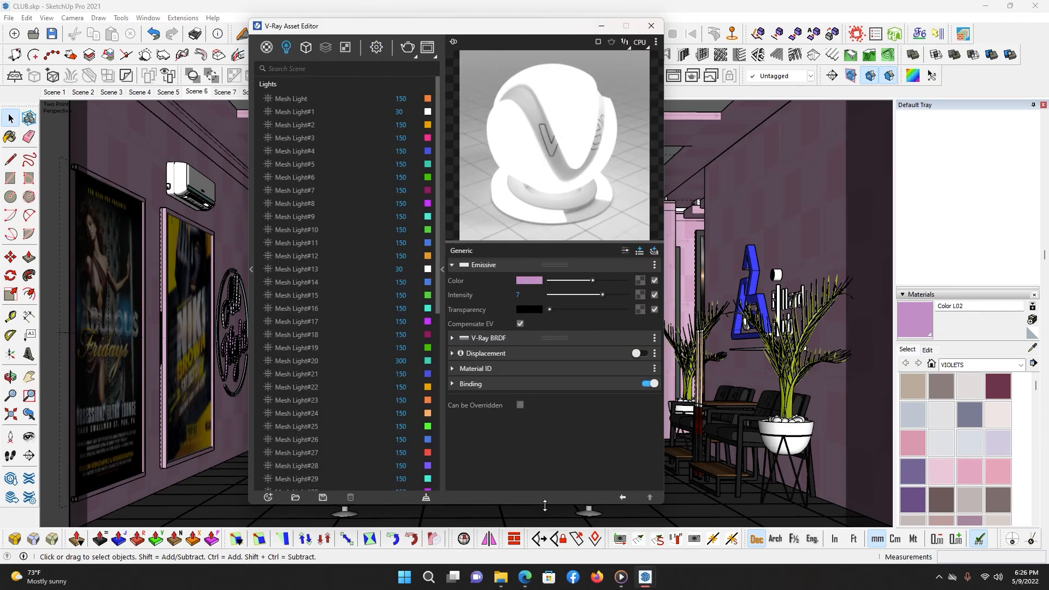
{"action": "left_click_drag", "start_coordinate": [545, 504], "coordinate": [544, 520]}
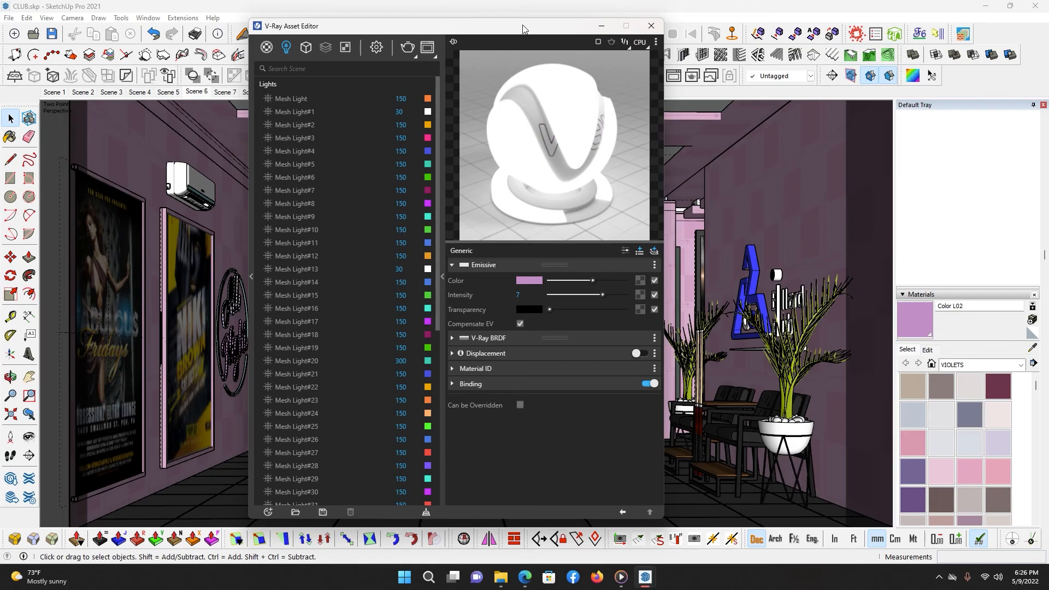
{"action": "left_click_drag", "start_coordinate": [527, 18], "coordinate": [553, 28]}
{"action": "scroll", "coordinate": [347, 121], "scroll_direction": "down", "scroll_amount": 5}
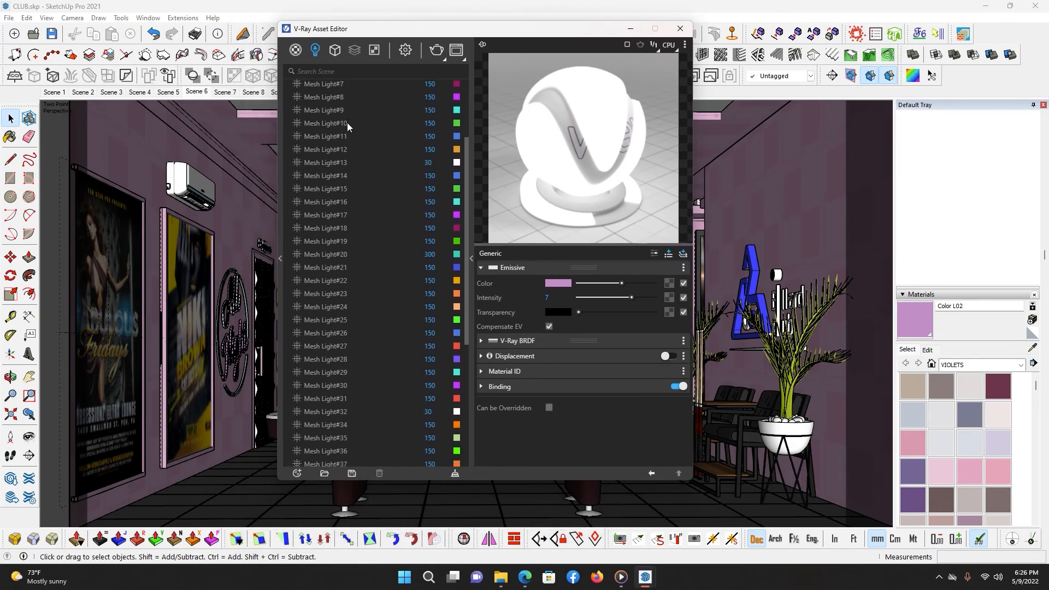
{"action": "scroll", "coordinate": [345, 124], "scroll_direction": "down", "scroll_amount": 2}
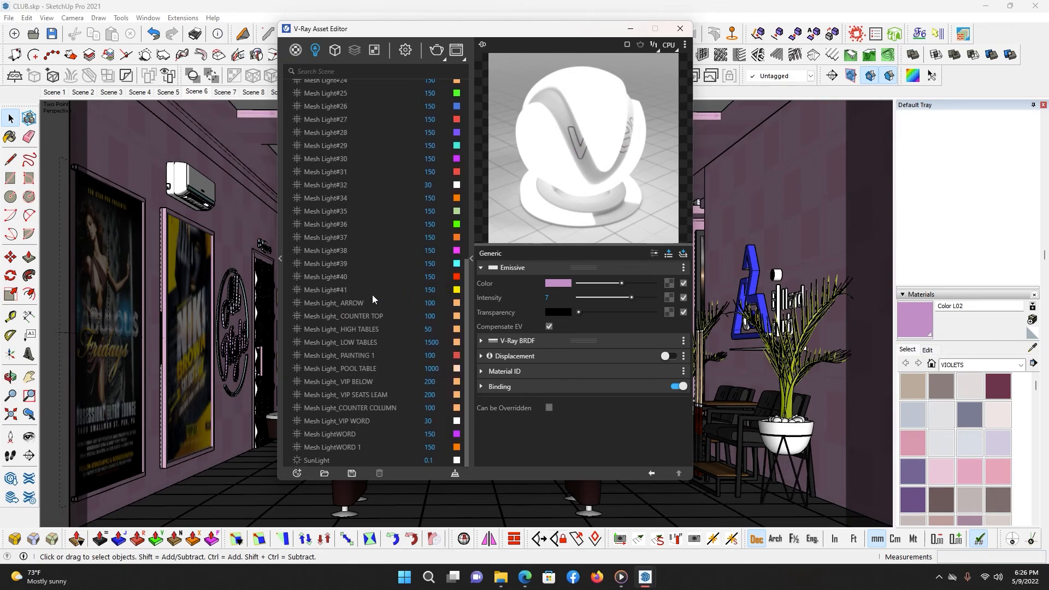
{"action": "left_click_drag", "start_coordinate": [599, 30], "coordinate": [872, 119]}
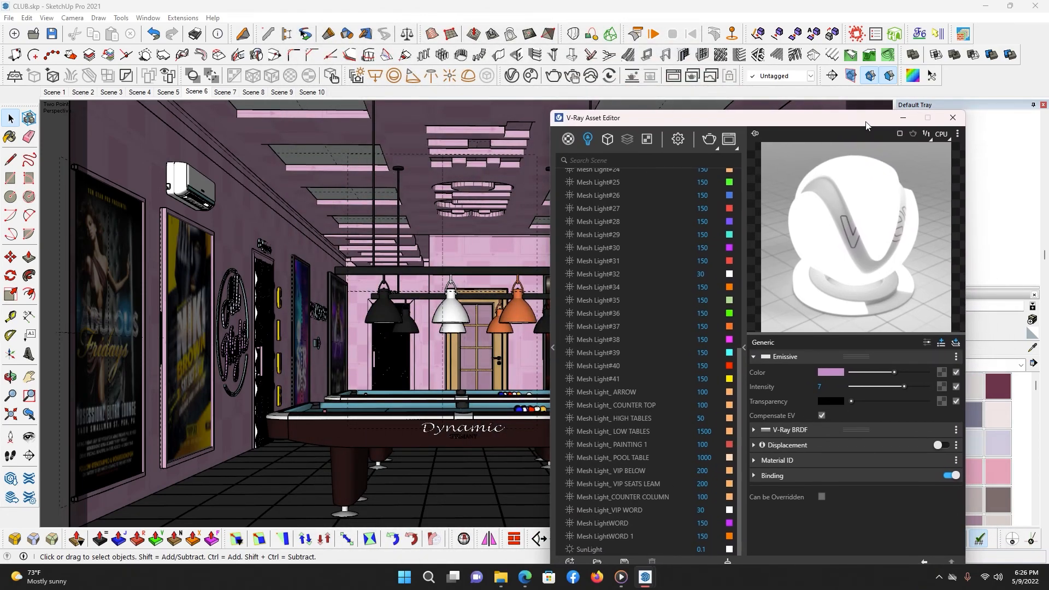
{"action": "left_click_drag", "start_coordinate": [866, 126], "coordinate": [648, 98]}
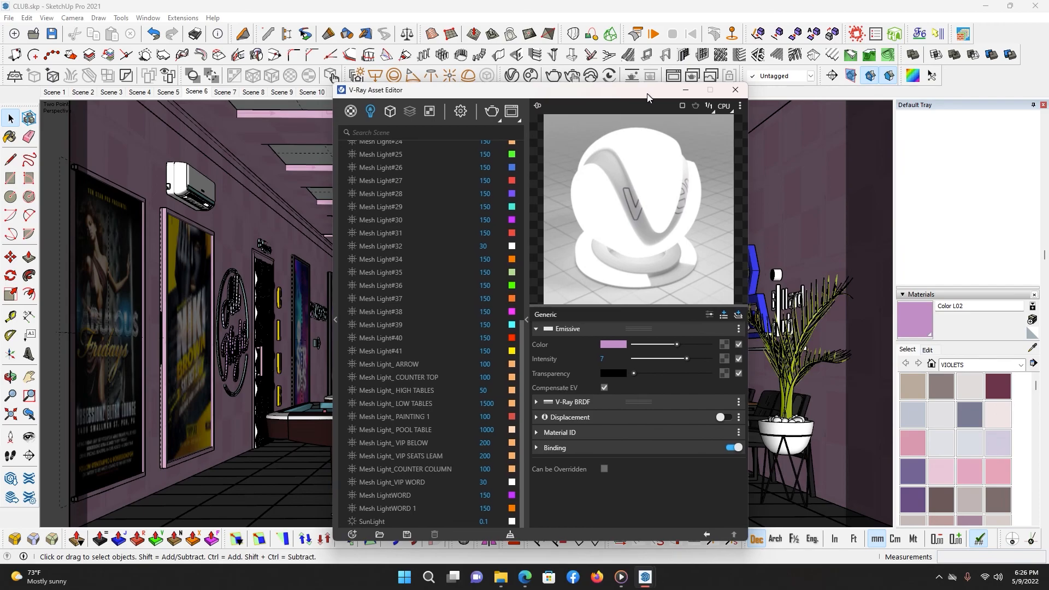
Step: Enable Save Image in the V-Ray render output settings and browse to E:\WORK\2022 YOUTUBE UPOADS\CLUB for its file path
{"action": "left_click", "coordinate": [460, 115]}
{"action": "left_click_drag", "start_coordinate": [523, 93], "coordinate": [491, 68]}
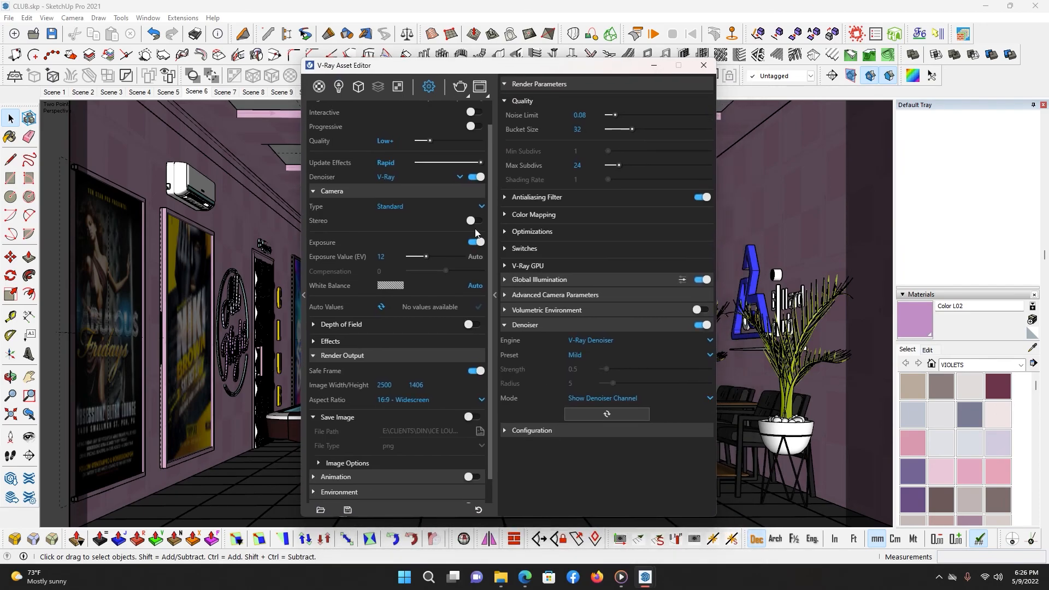
{"action": "left_click", "coordinate": [470, 417]}
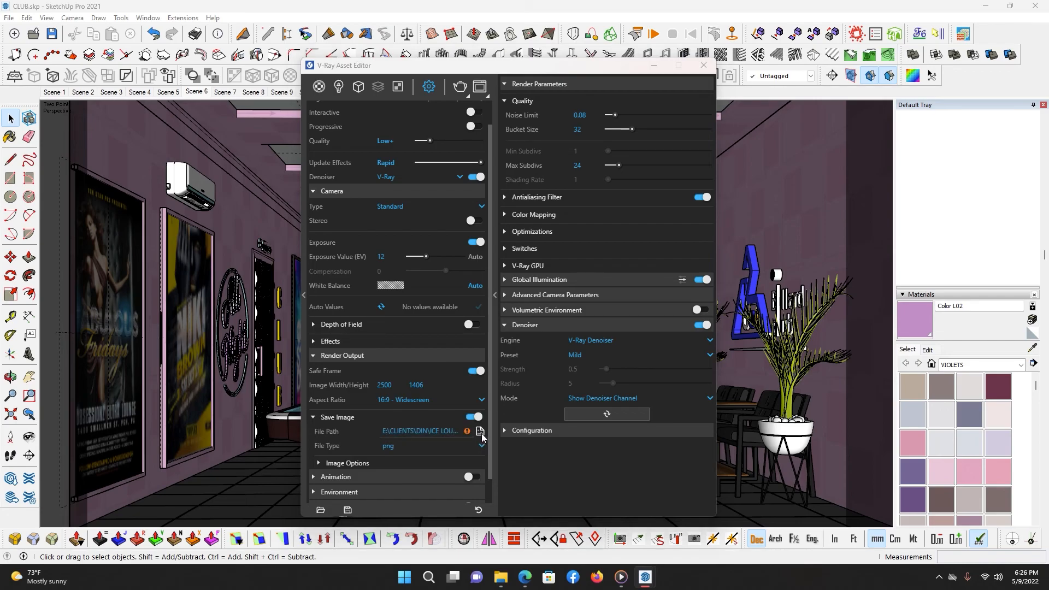
{"action": "left_click", "coordinate": [479, 431]}
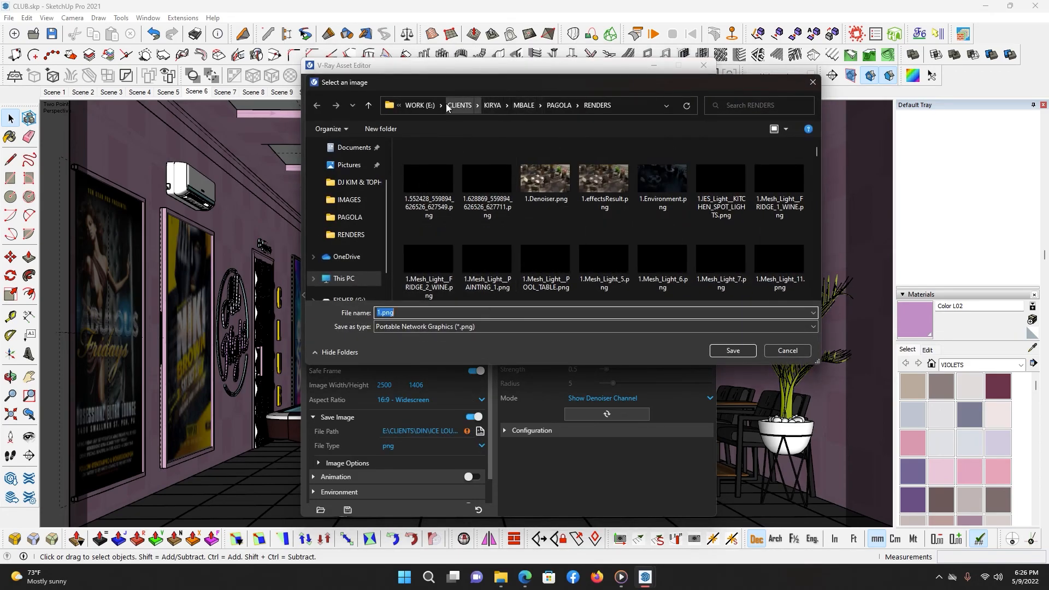
{"action": "left_click", "coordinate": [420, 105]}
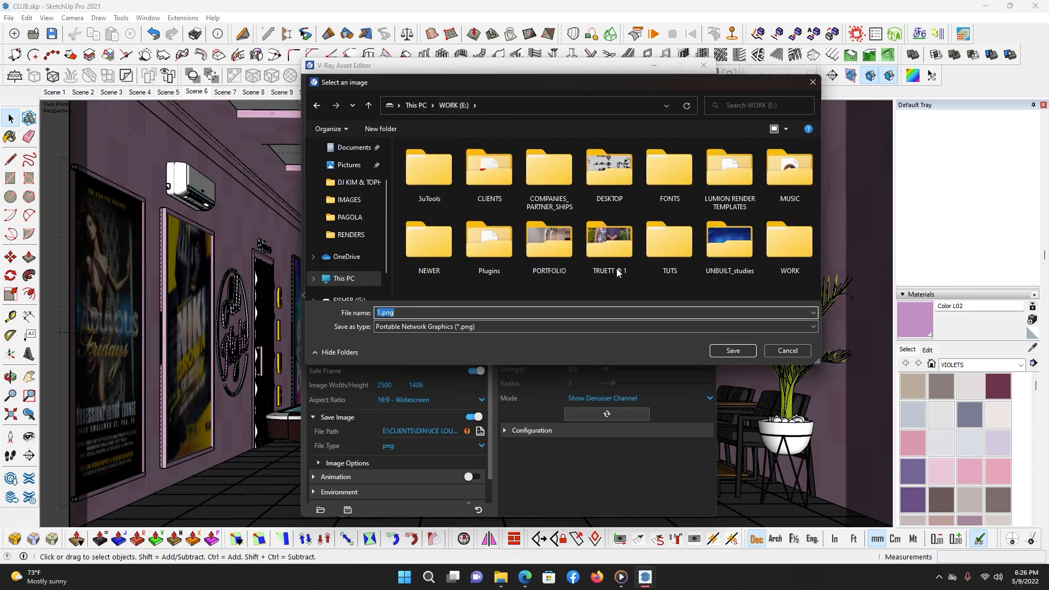
{"action": "double_click", "coordinate": [776, 260]}
{"action": "double_click", "coordinate": [431, 194]}
{"action": "double_click", "coordinate": [440, 180]}
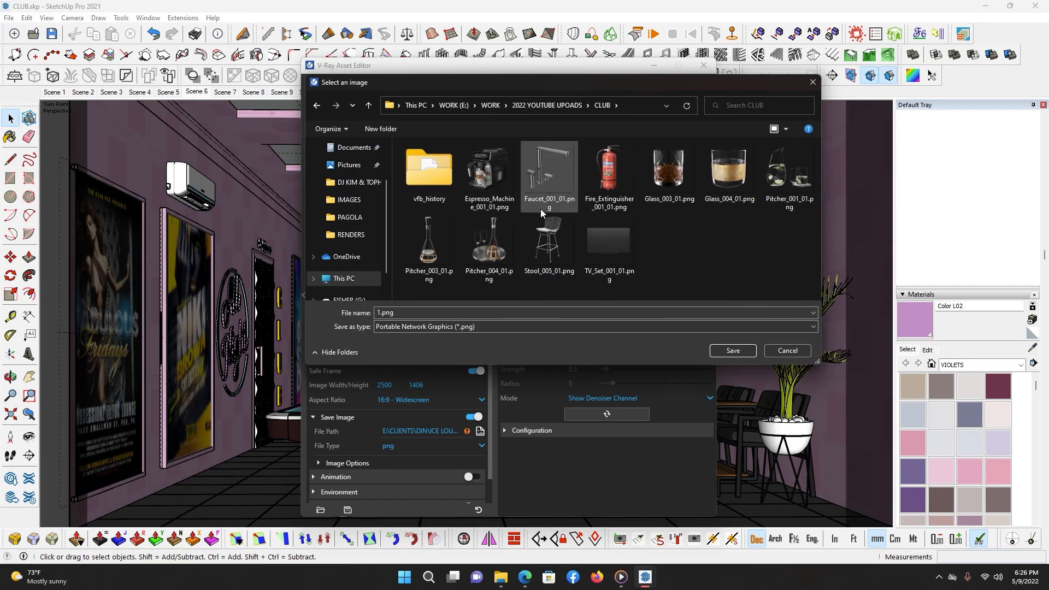
Step: Create a folder named IMAGES inside the CLUB folder and open it
{"action": "left_click", "coordinate": [380, 129]}
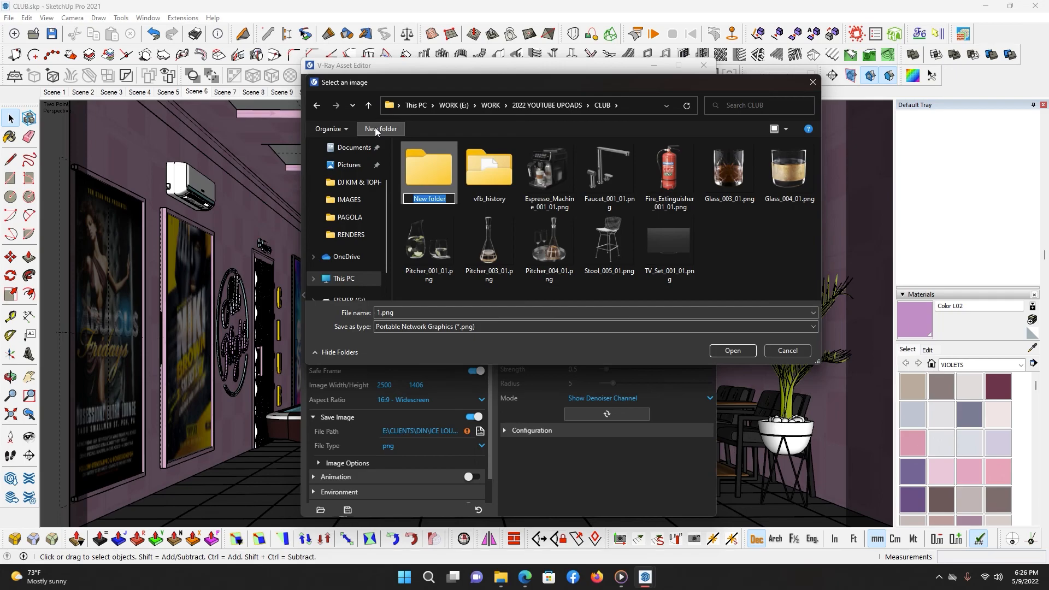
{"action": "type", "text": "IMAGES"}
{"action": "key", "text": "Return"}
{"action": "key", "text": "Return"}
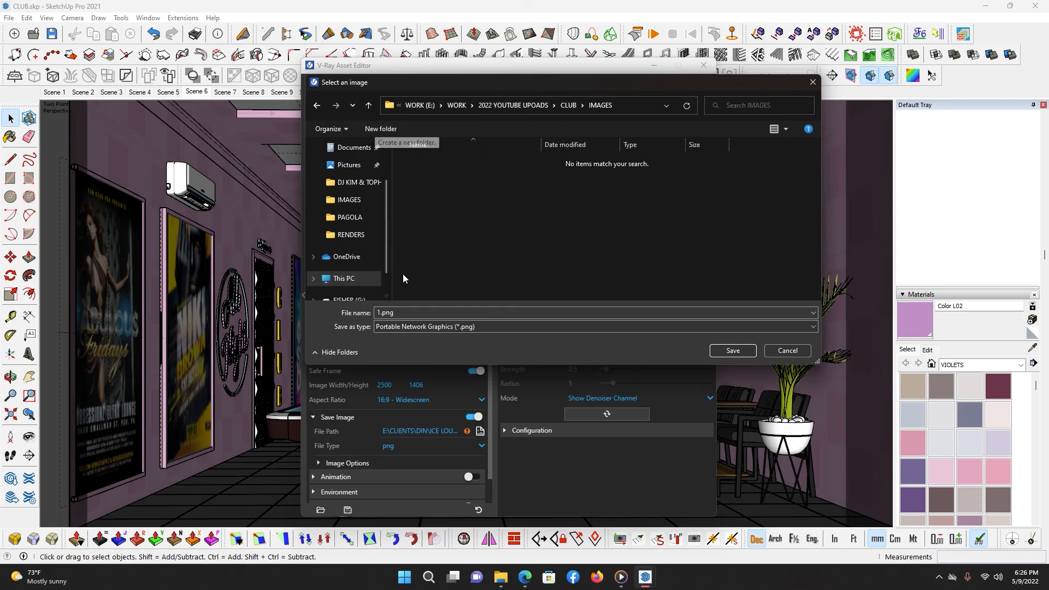
Step: Name the render output file 1, set its type to JPEG and save the path in the IMAGES folder
{"action": "left_click", "coordinate": [417, 313]}
{"action": "type", "text": "1"}
{"action": "left_click", "coordinate": [484, 329]}
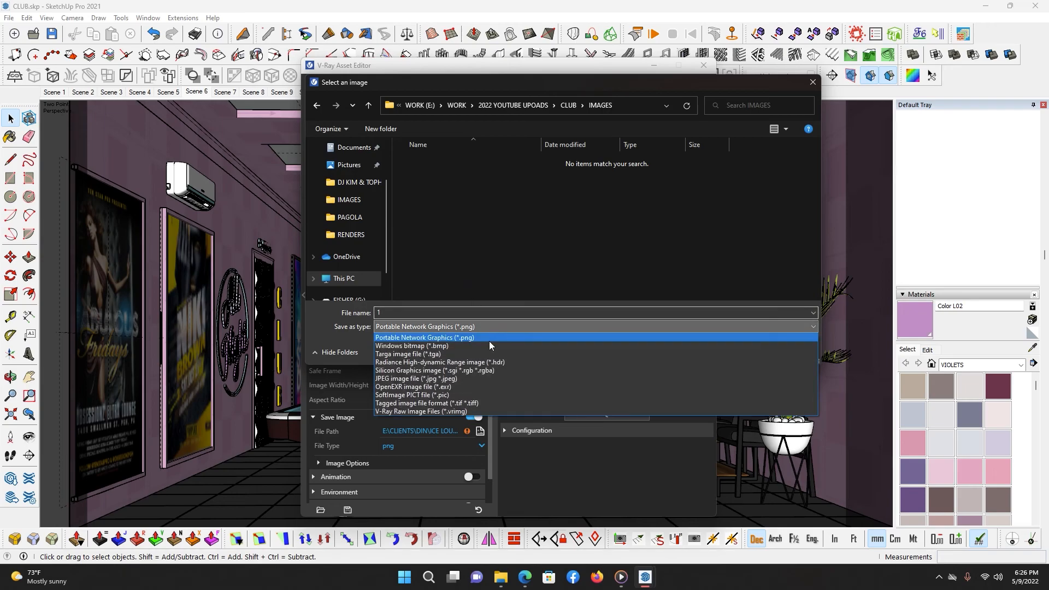
{"action": "left_click", "coordinate": [490, 378]}
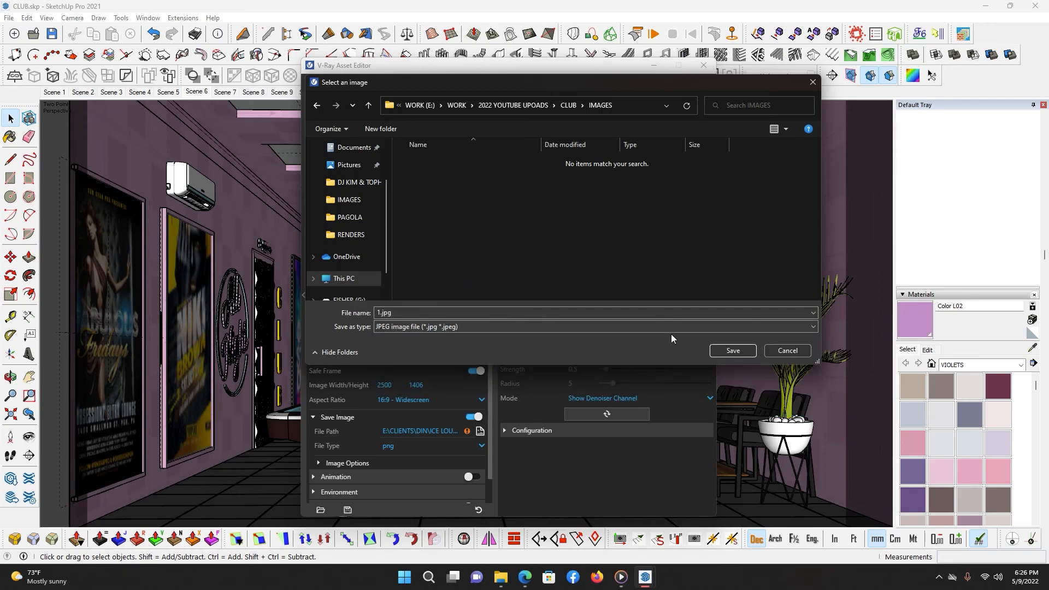
{"action": "left_click", "coordinate": [733, 351]}
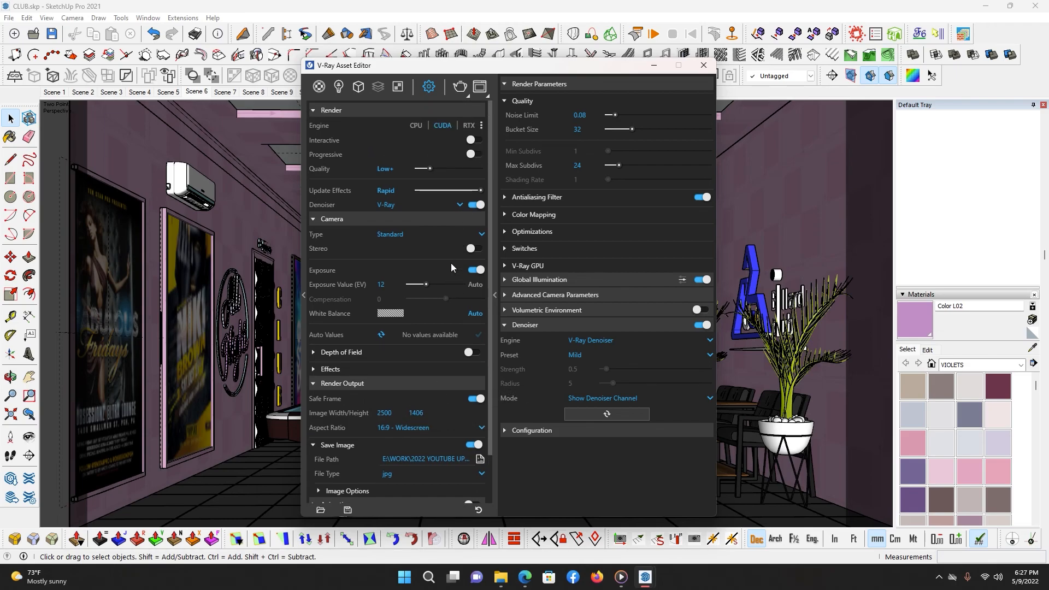
Step: Raise the V-Ray render quality to Medium+
{"action": "scroll", "coordinate": [451, 264], "scroll_direction": "down", "scroll_amount": 1}
{"action": "scroll", "coordinate": [488, 219], "scroll_direction": "up", "scroll_amount": 2}
{"action": "left_click_drag", "start_coordinate": [431, 168], "coordinate": [460, 170]}
{"action": "key", "text": "alt+Tab"}
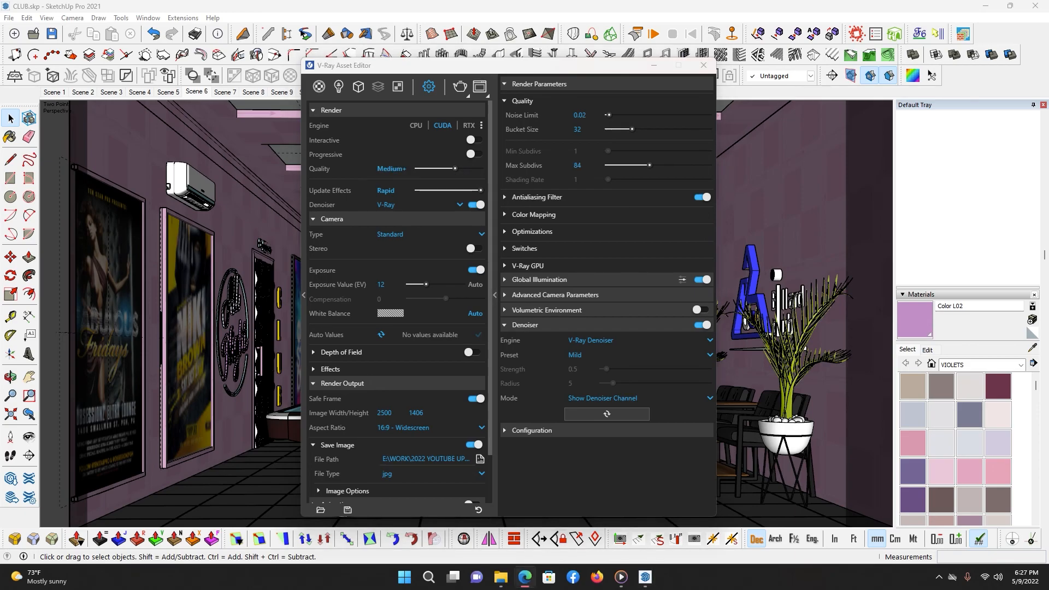
Step: Collapse the layers and history areas beside the finished pool-table render and minimise the V-Ray Frame Buffer
{"action": "left_click", "coordinate": [701, 75]}
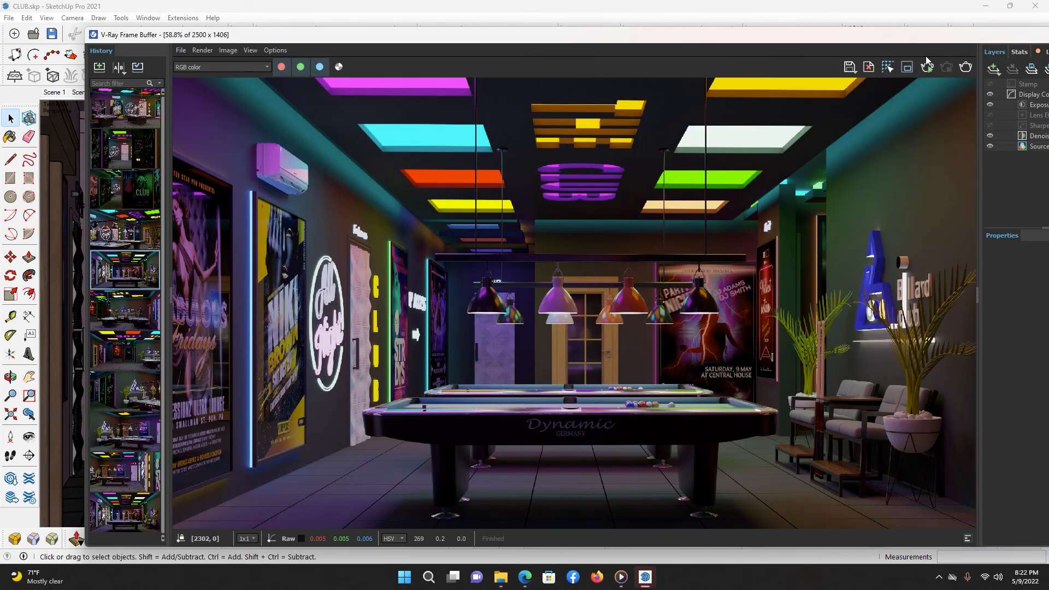
{"action": "left_click_drag", "start_coordinate": [952, 38], "coordinate": [899, 49]}
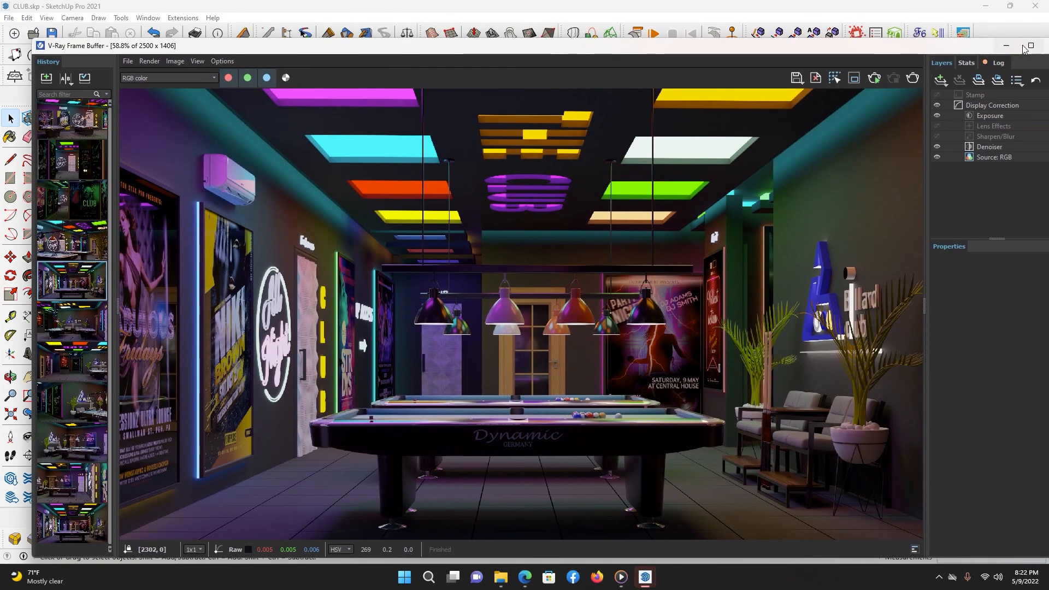
{"action": "double_click", "coordinate": [925, 304]}
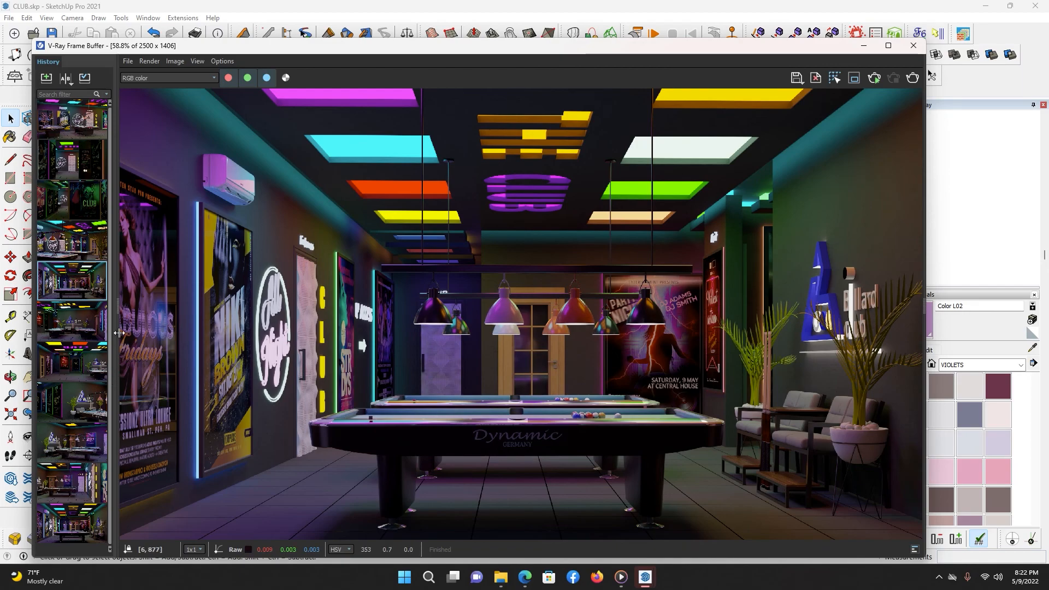
{"action": "double_click", "coordinate": [117, 310]}
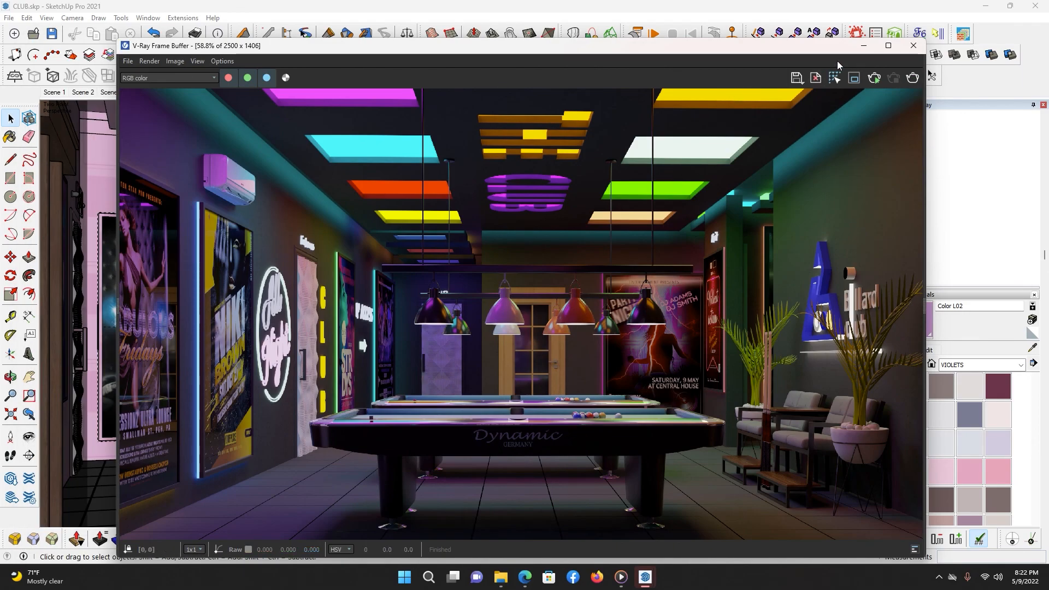
{"action": "left_click", "coordinate": [863, 47]}
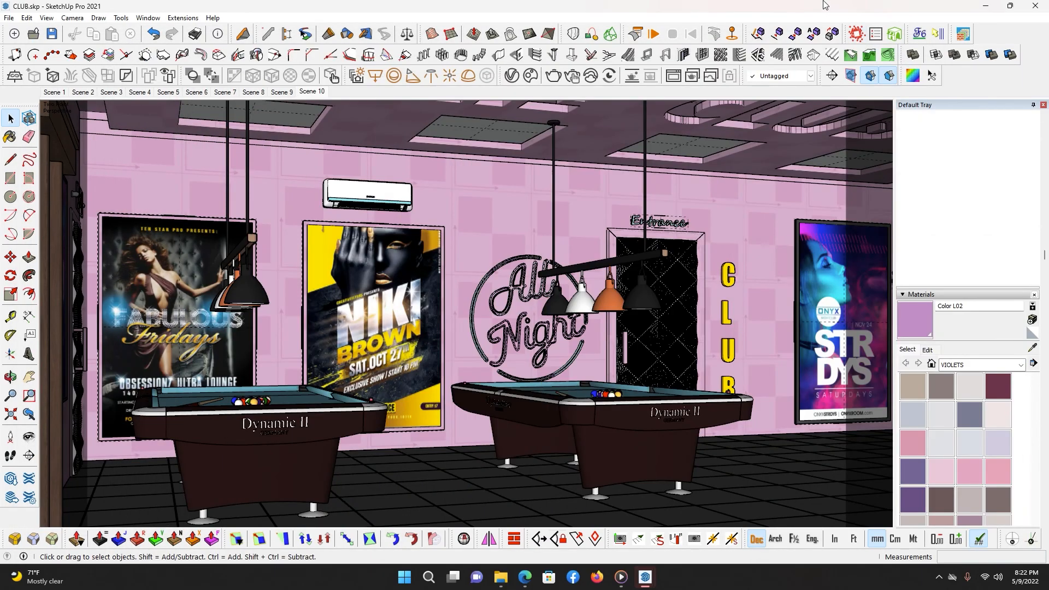
Step: Bring back the V-Ray Frame Buffer and maximise it
{"action": "left_click", "coordinate": [668, 75]}
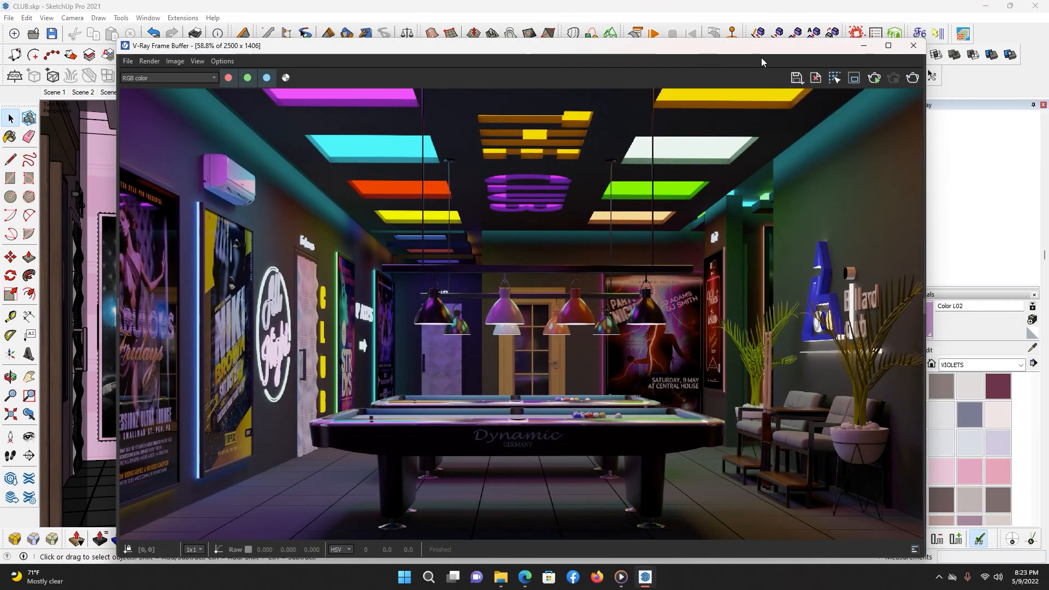
{"action": "mouse_move", "coordinate": [886, 52]}
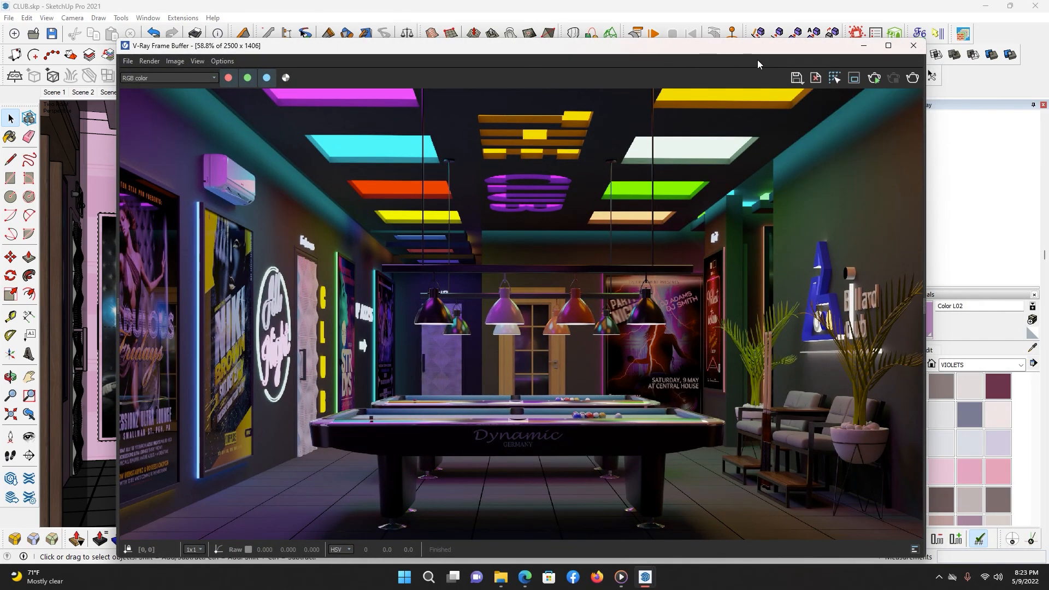
{"action": "left_click", "coordinate": [889, 45]}
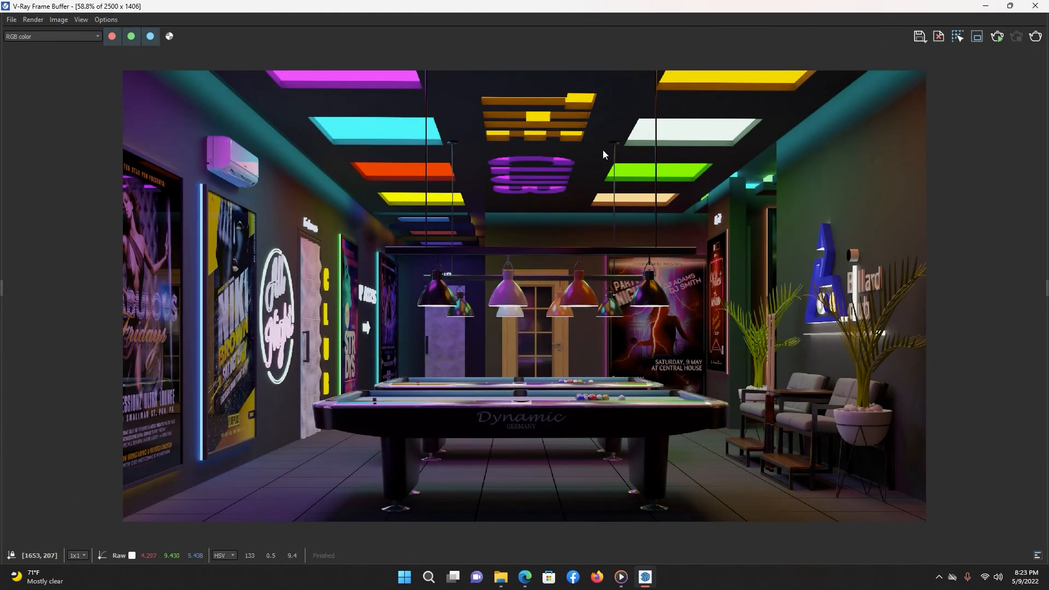
Step: Expand the render history and zoom the rendered image to fit the frame buffer's viewing area
{"action": "left_click", "coordinate": [5, 287]}
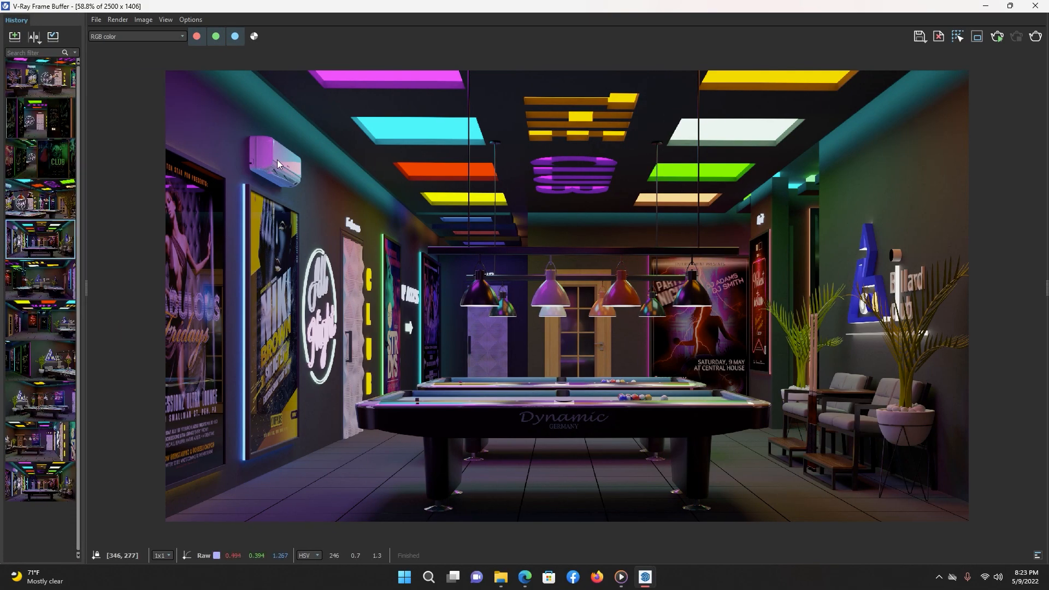
{"action": "left_click", "coordinate": [143, 19]}
{"action": "mouse_move", "coordinate": [166, 20]}
{"action": "mouse_move", "coordinate": [189, 44]}
{"action": "left_click", "coordinate": [300, 84]}
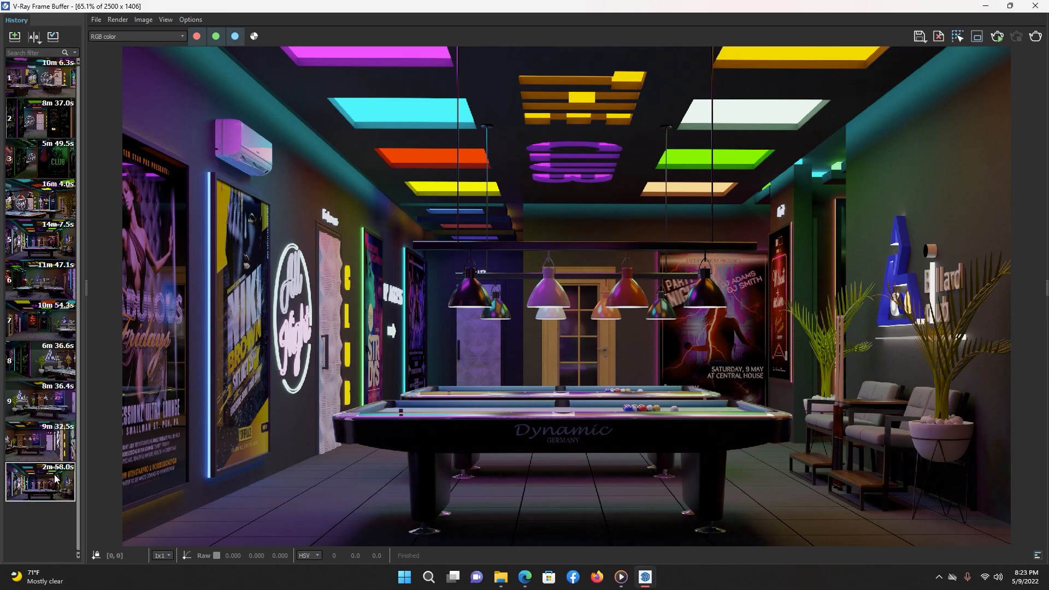
Step: Load the stored renders from history entry 10 up to entry 1 to examine each scene, and minimise the frame buffer
{"action": "double_click", "coordinate": [55, 442]}
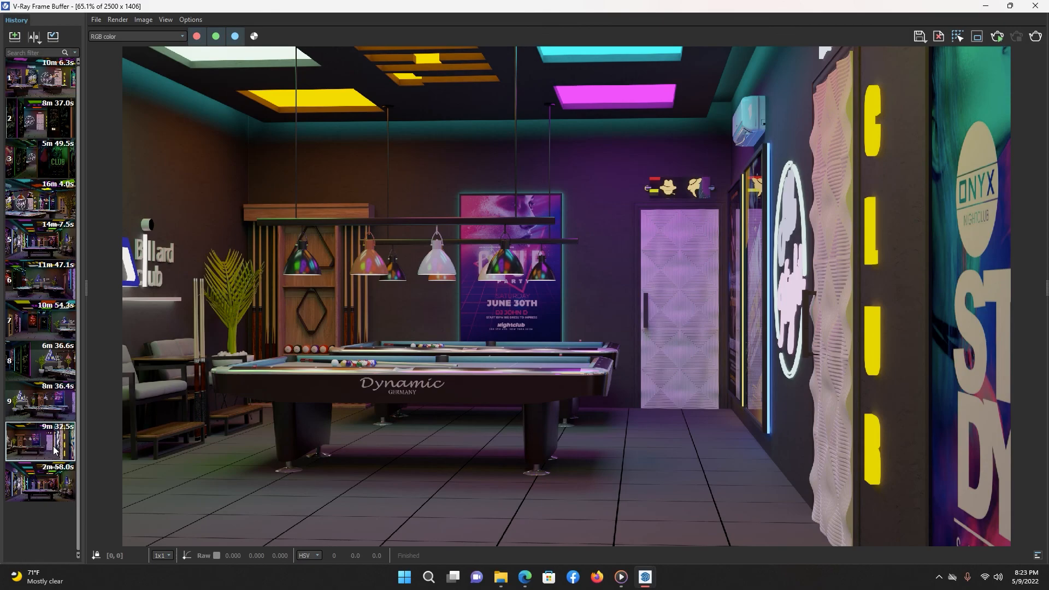
{"action": "double_click", "coordinate": [50, 406]}
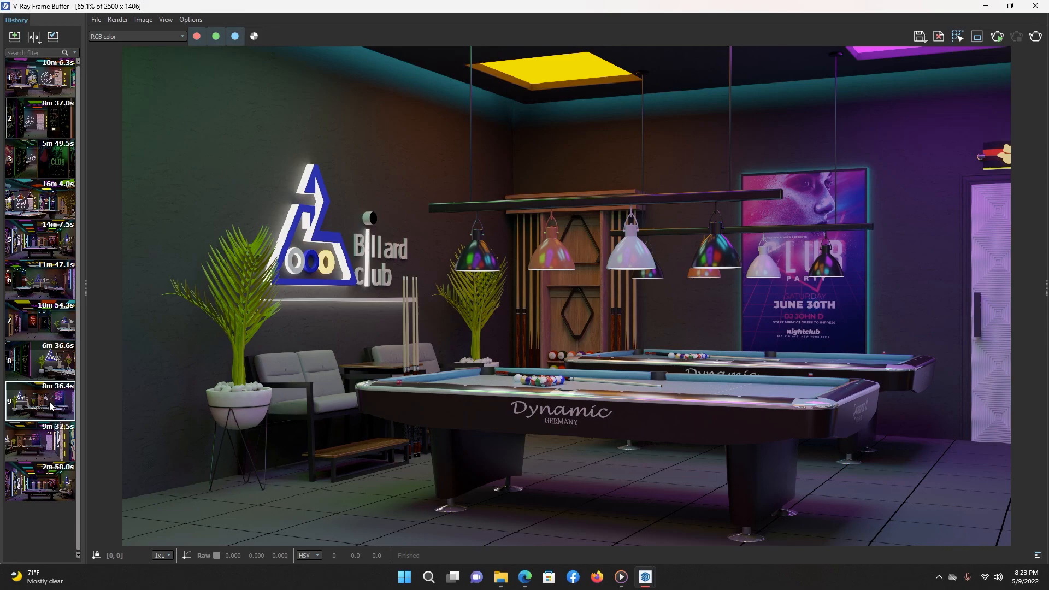
{"action": "double_click", "coordinate": [46, 370]}
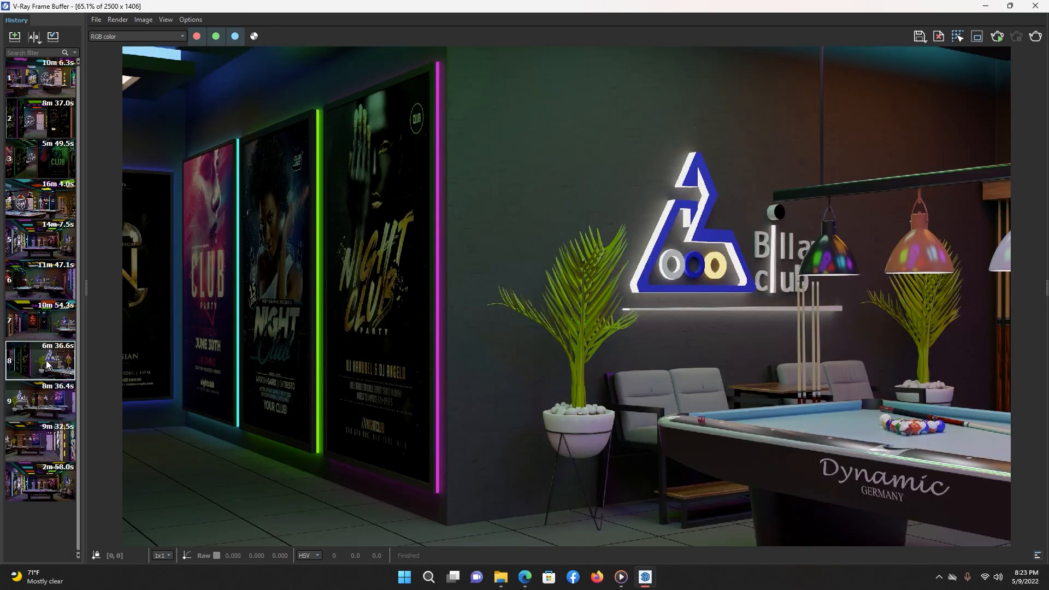
{"action": "double_click", "coordinate": [54, 330]}
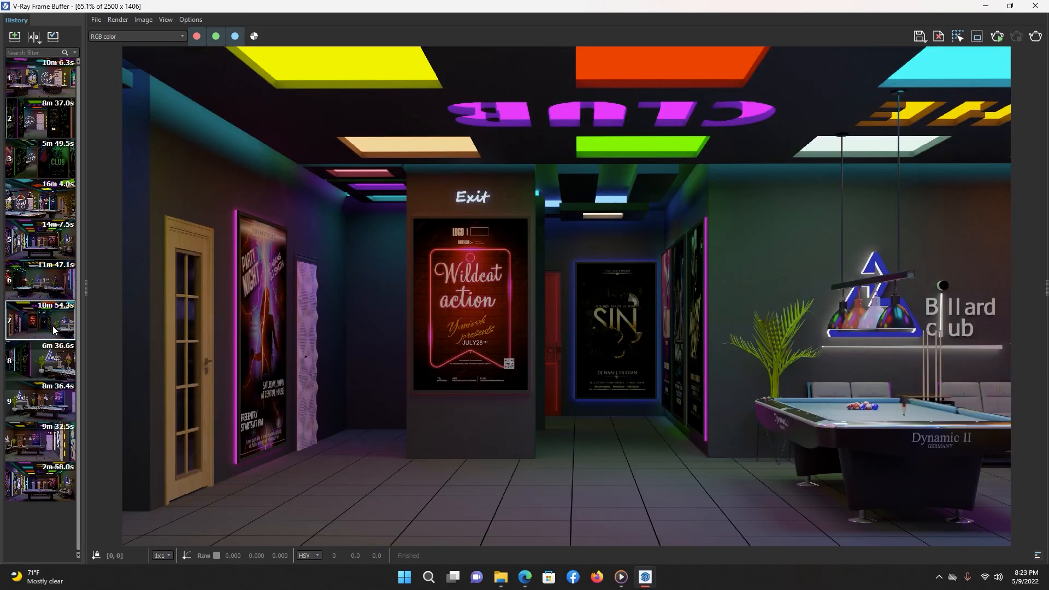
{"action": "double_click", "coordinate": [57, 291]}
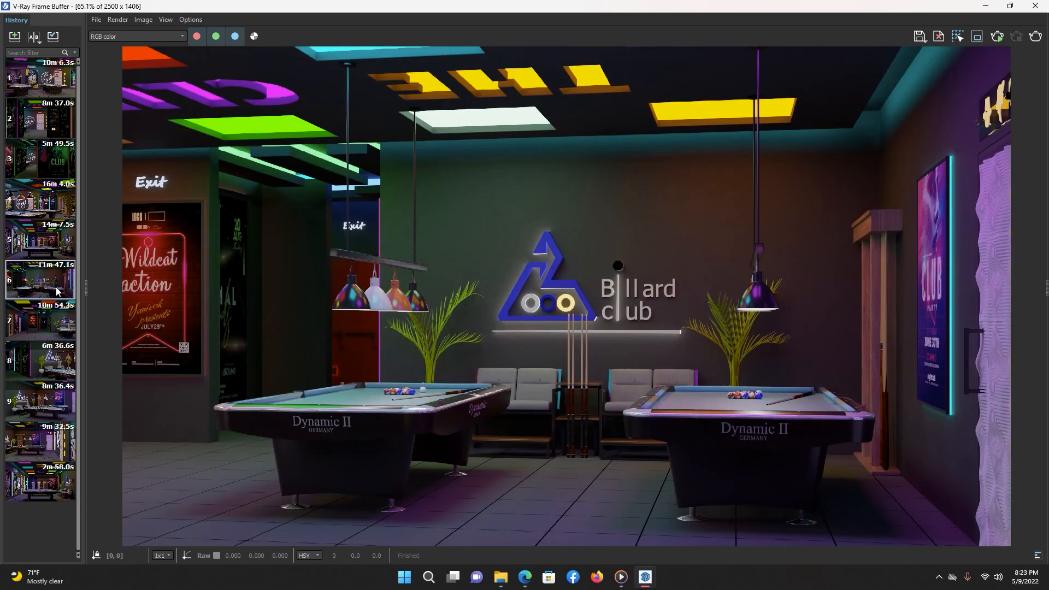
{"action": "double_click", "coordinate": [54, 245]}
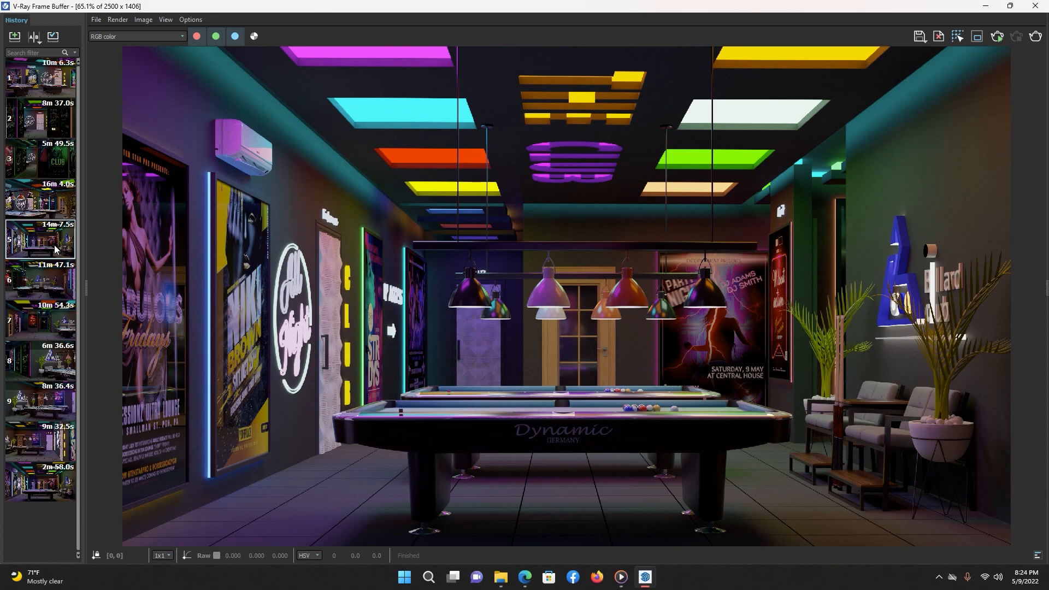
{"action": "double_click", "coordinate": [53, 207]}
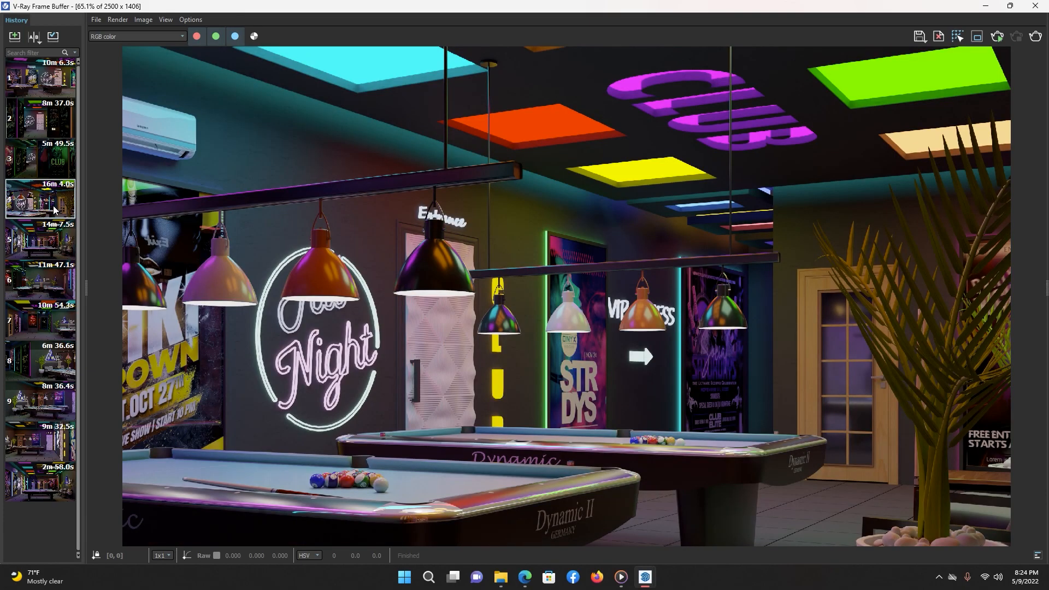
{"action": "double_click", "coordinate": [54, 165]}
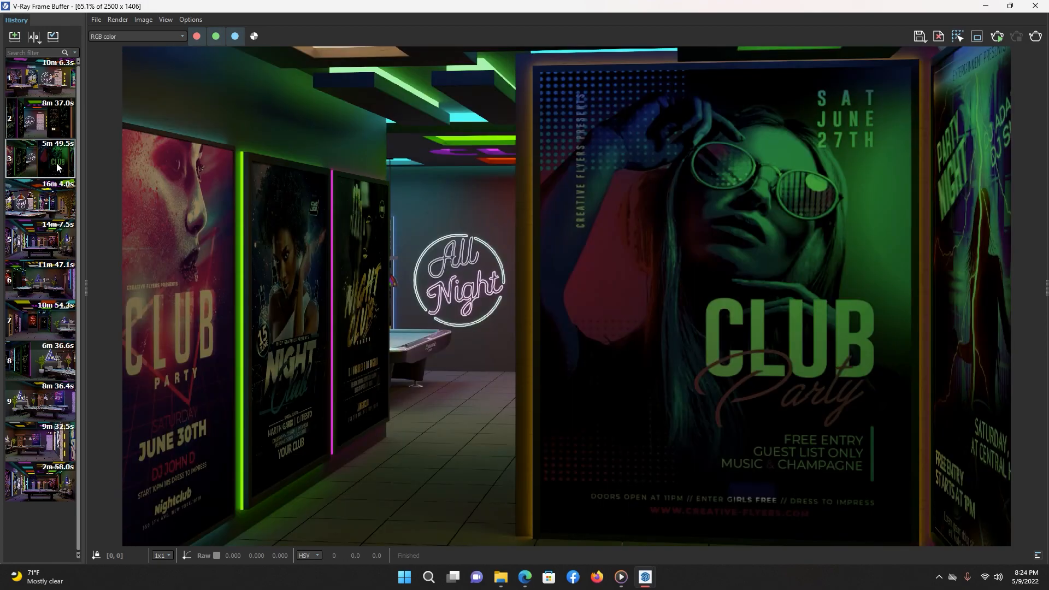
{"action": "double_click", "coordinate": [57, 130]}
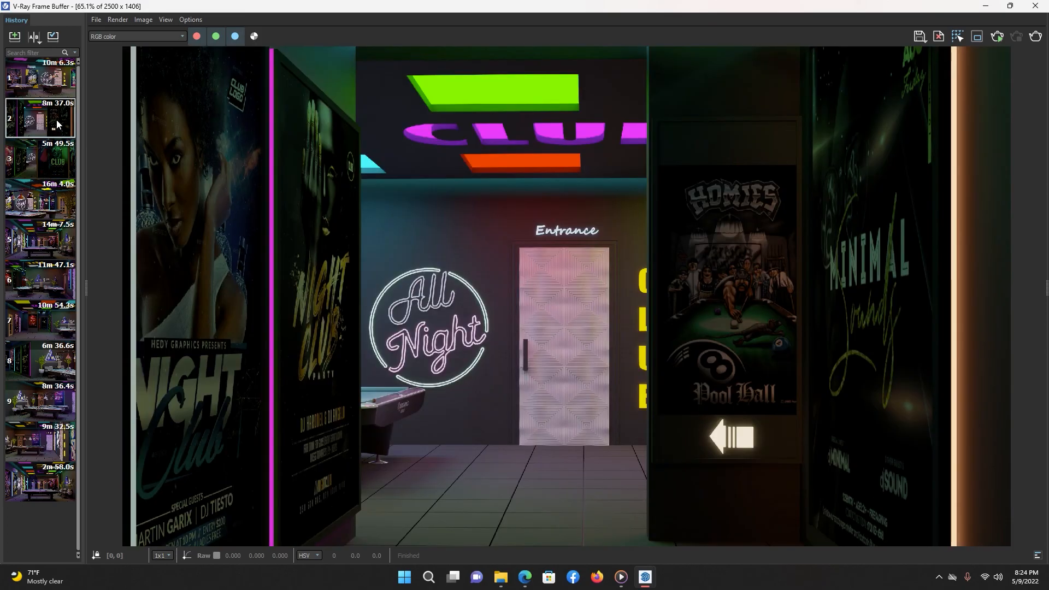
{"action": "double_click", "coordinate": [54, 81]}
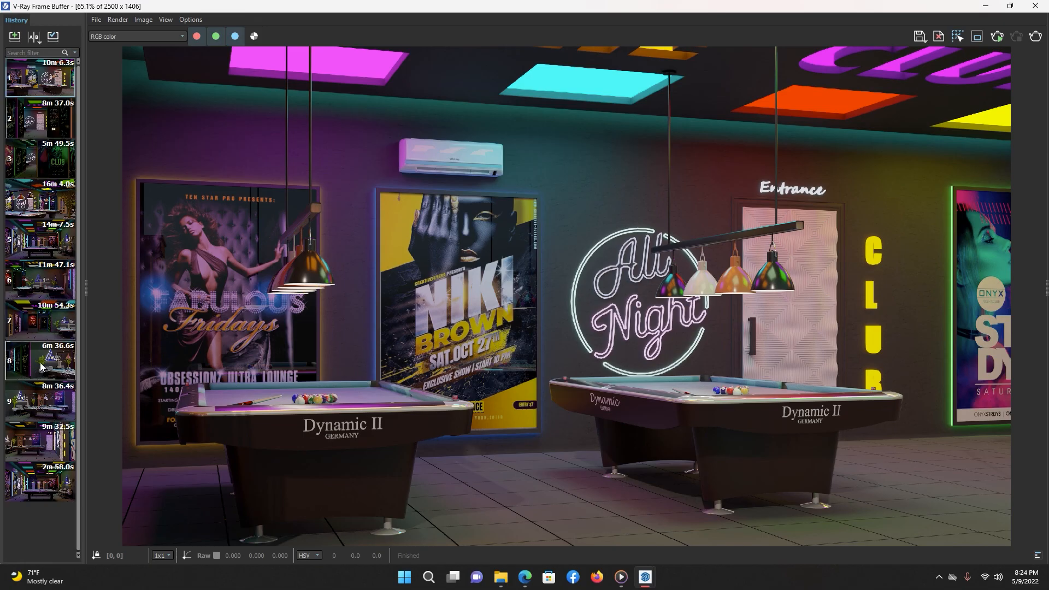
{"action": "left_click", "coordinate": [986, 7]}
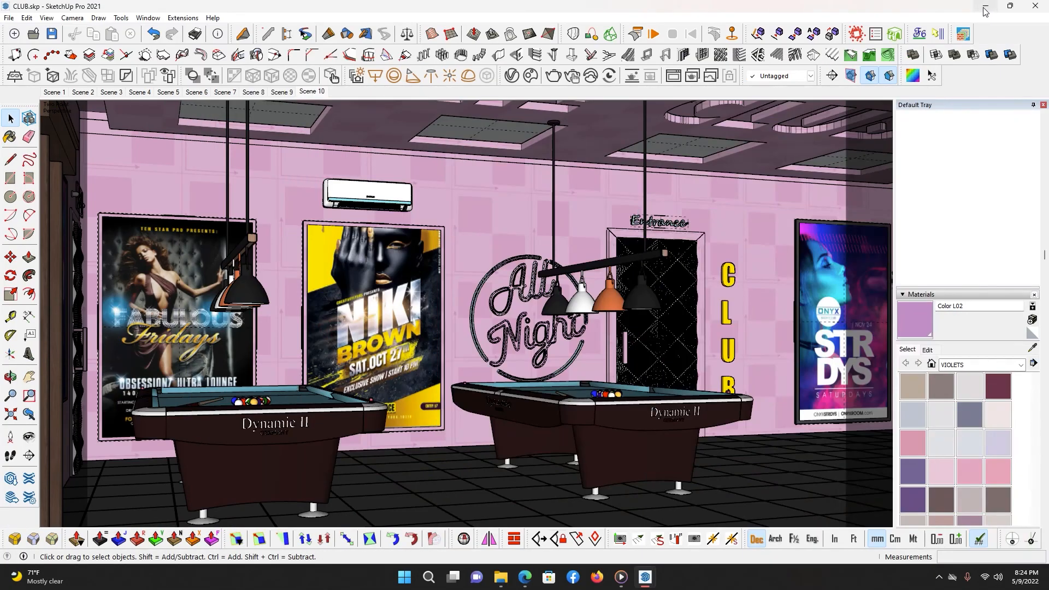
Step: Switch to 1.jpg in Photoshop, open the Camera Raw Filter and set Exposure to +0.40
{"action": "left_click", "coordinate": [986, 7]}
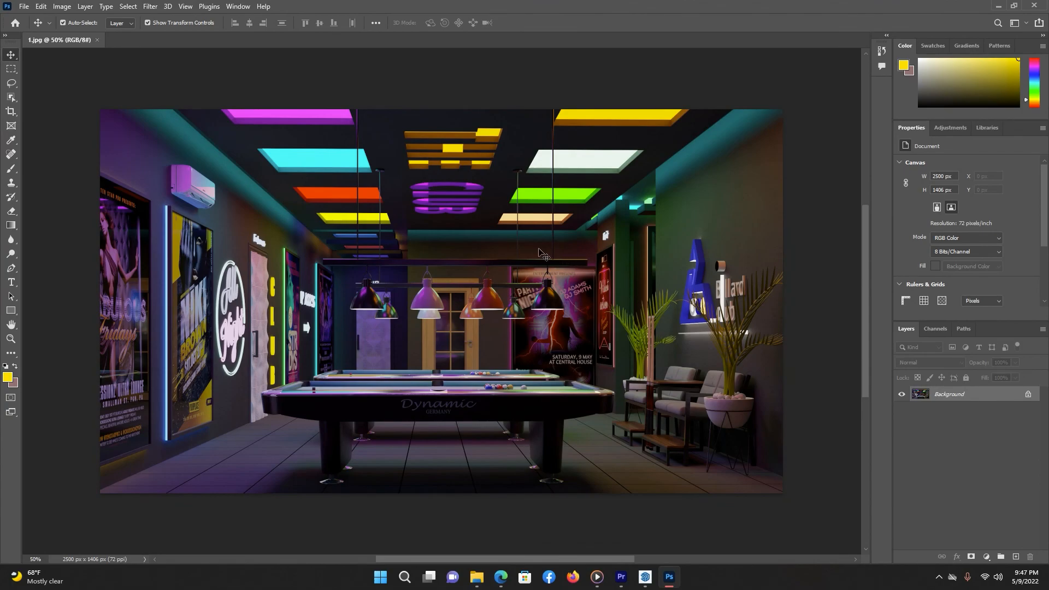
{"action": "left_click", "coordinate": [147, 7]}
{"action": "left_click", "coordinate": [164, 88]}
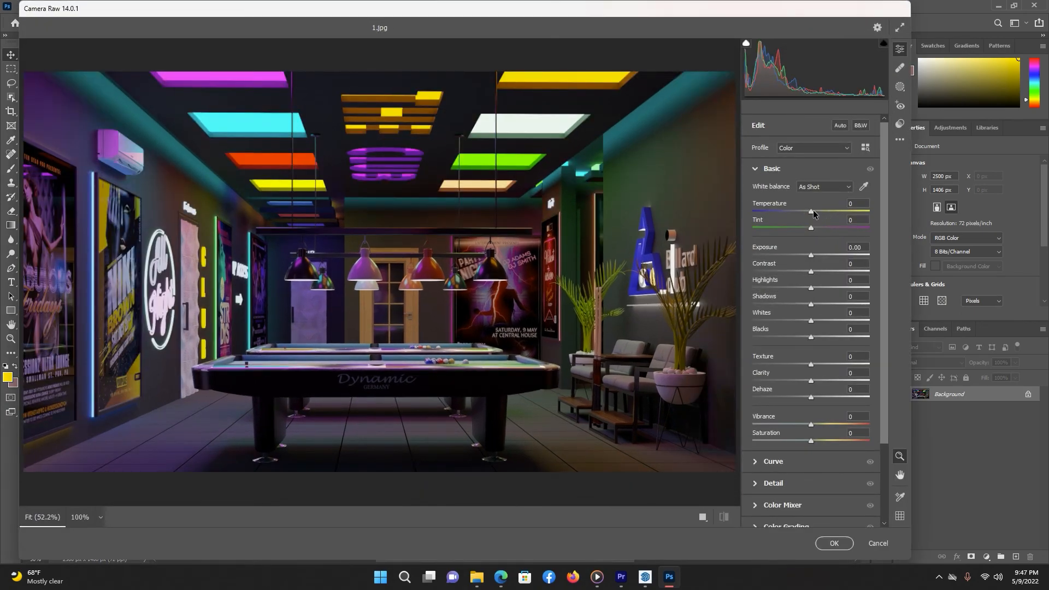
{"action": "left_click_drag", "start_coordinate": [811, 255], "coordinate": [819, 259]}
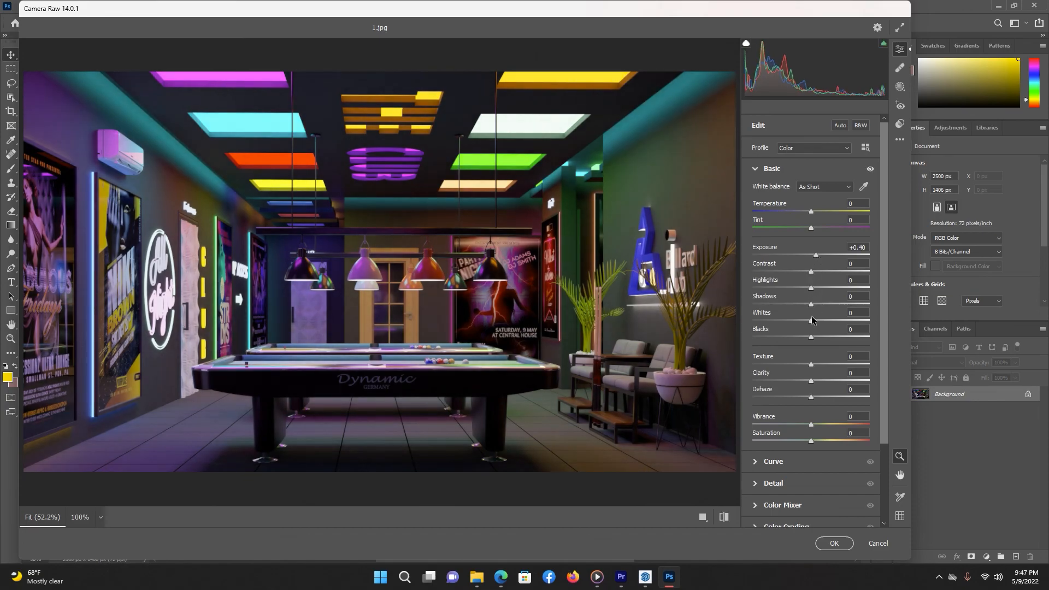
Step: In Camera Raw, set Contrast to +8, Whites to +9, Texture to +27, Clarity to +6 and Dehaze to +18
{"action": "left_click_drag", "start_coordinate": [811, 272], "coordinate": [817, 273]}
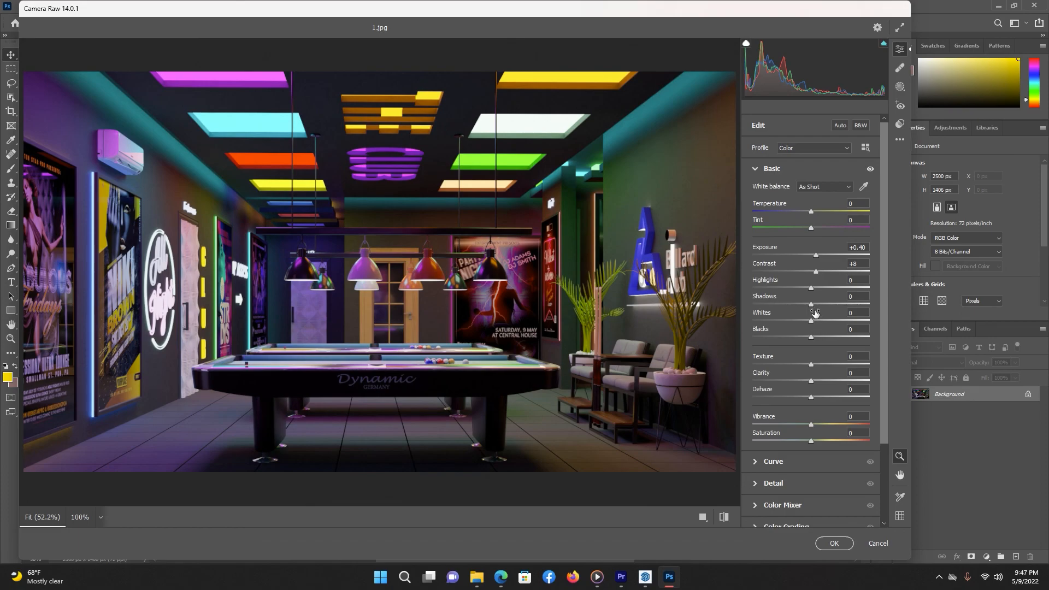
{"action": "mouse_move", "coordinate": [811, 364]}
{"action": "left_mouse_down"}
{"action": "mouse_move", "coordinate": [827, 365]}
{"action": "mouse_move", "coordinate": [813, 383]}
{"action": "mouse_move", "coordinate": [823, 399]}
{"action": "mouse_move", "coordinate": [814, 382]}
{"action": "left_mouse_up"}
{"action": "left_click_drag", "start_coordinate": [813, 323], "coordinate": [818, 323]}
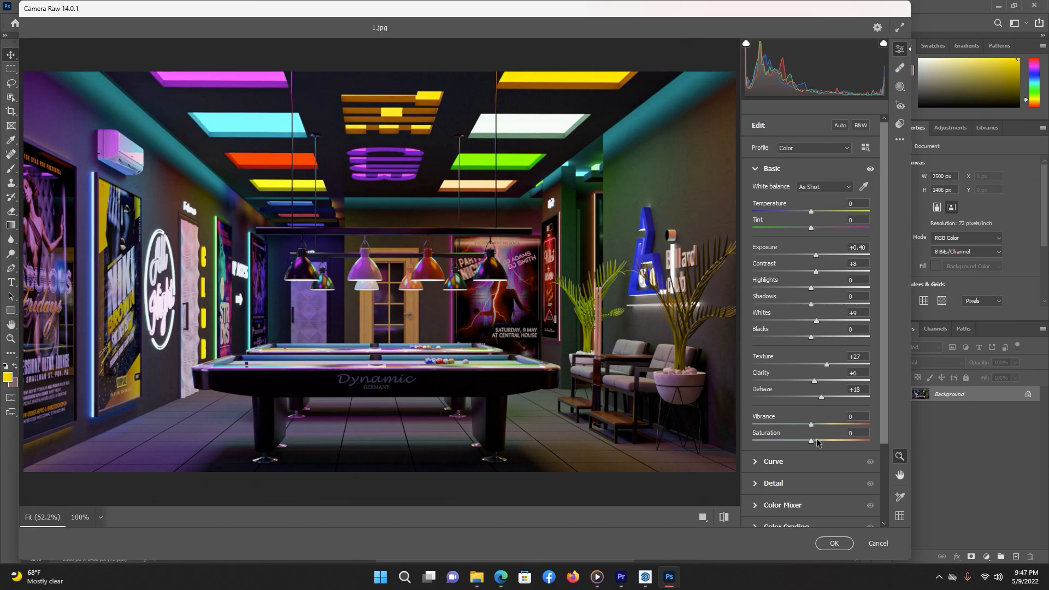
Step: Set Vibrance to +37, Saturation to +7 and Sharpening to 25, and apply the Camera Raw filter
{"action": "left_click_drag", "start_coordinate": [811, 424], "coordinate": [831, 427]}
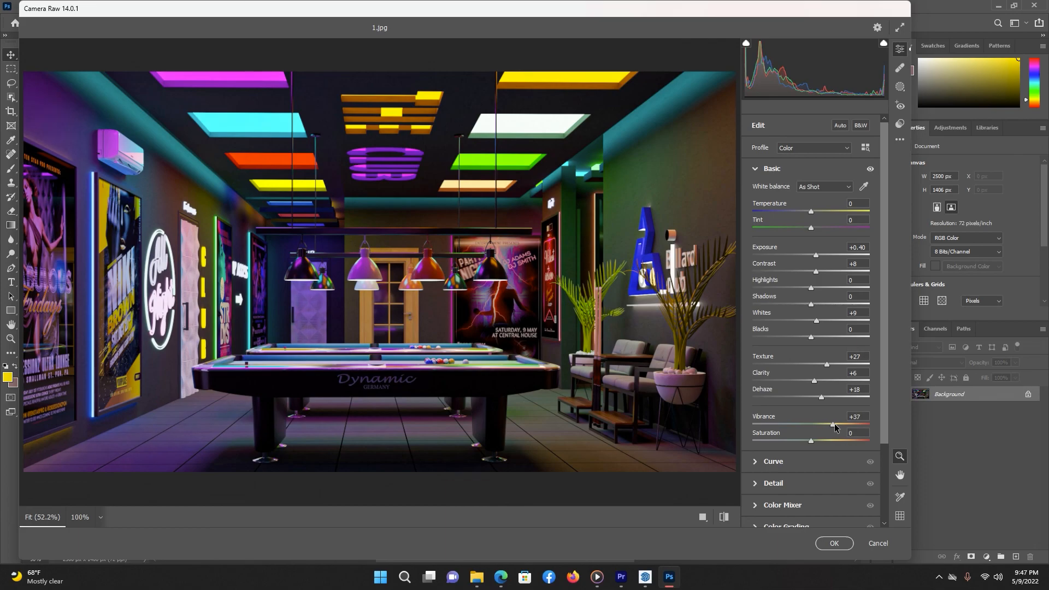
{"action": "left_click_drag", "start_coordinate": [813, 441], "coordinate": [817, 441]}
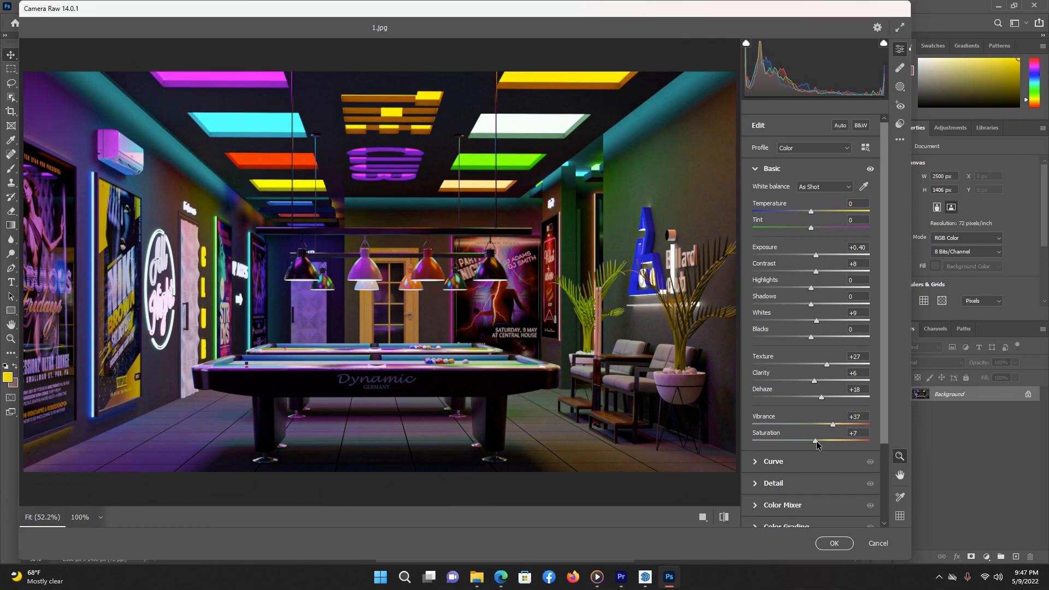
{"action": "left_click", "coordinate": [816, 484]}
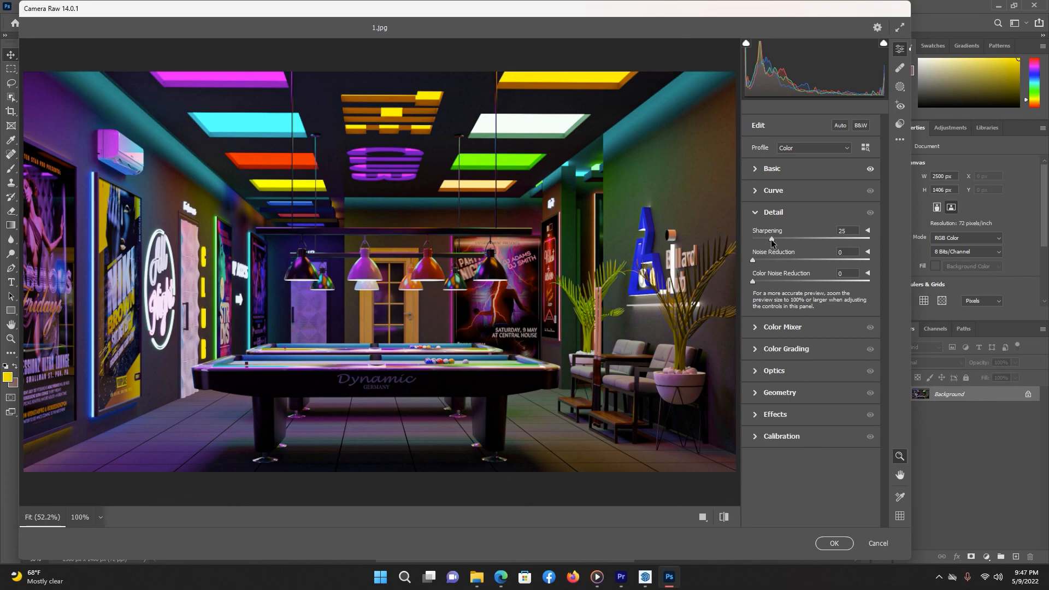
{"action": "left_click", "coordinate": [833, 544]}
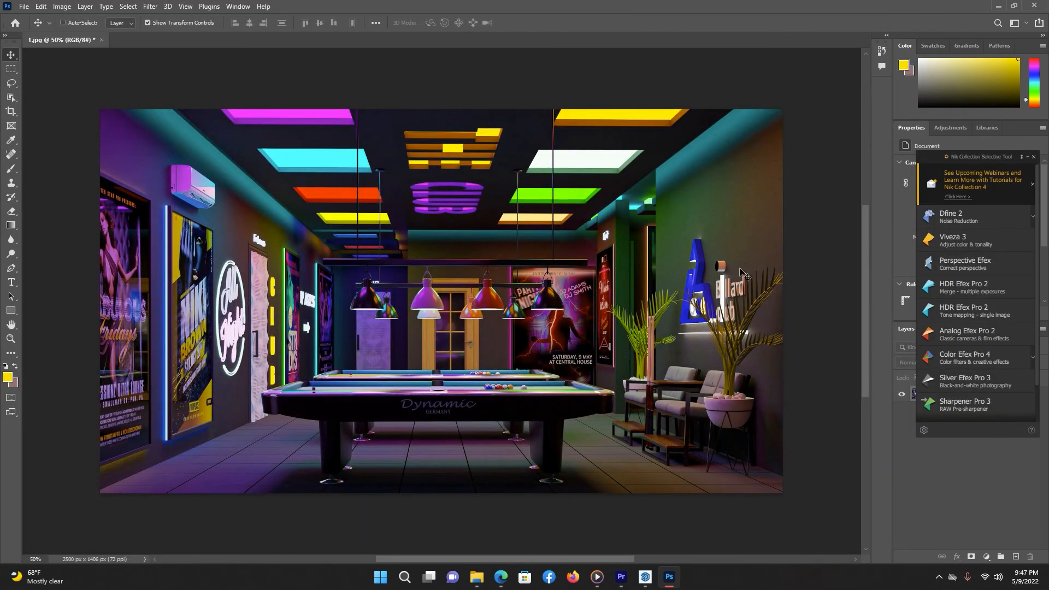
Step: Export the image as a JPG with Great quality to the Desktop as 1.jpg, replacing the existing file
{"action": "key", "text": "ctrl+alt+shift+w"}
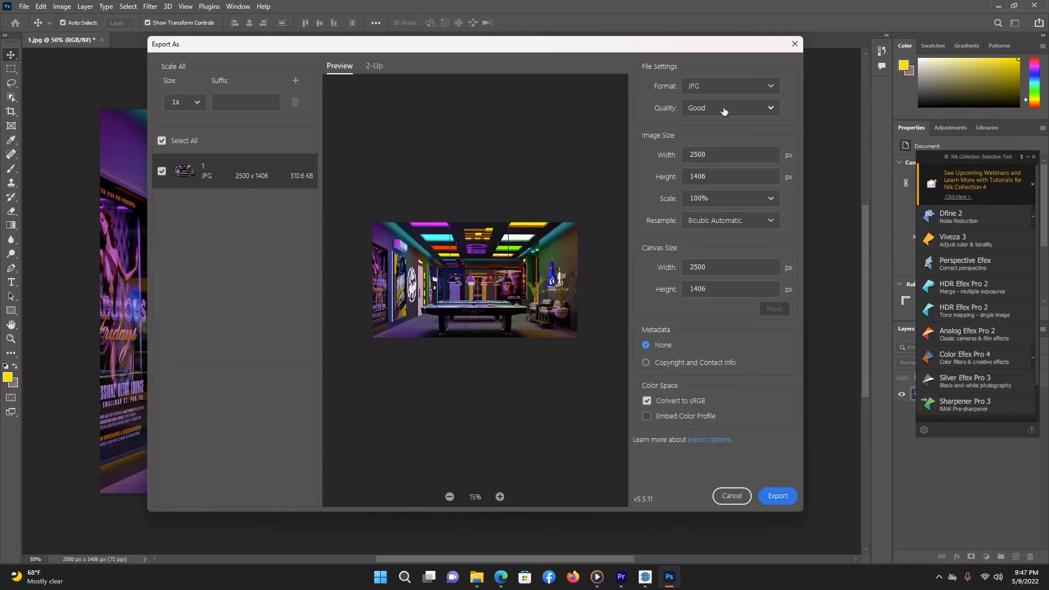
{"action": "left_click", "coordinate": [724, 108]}
{"action": "left_click", "coordinate": [721, 233]}
{"action": "left_click", "coordinate": [775, 496]}
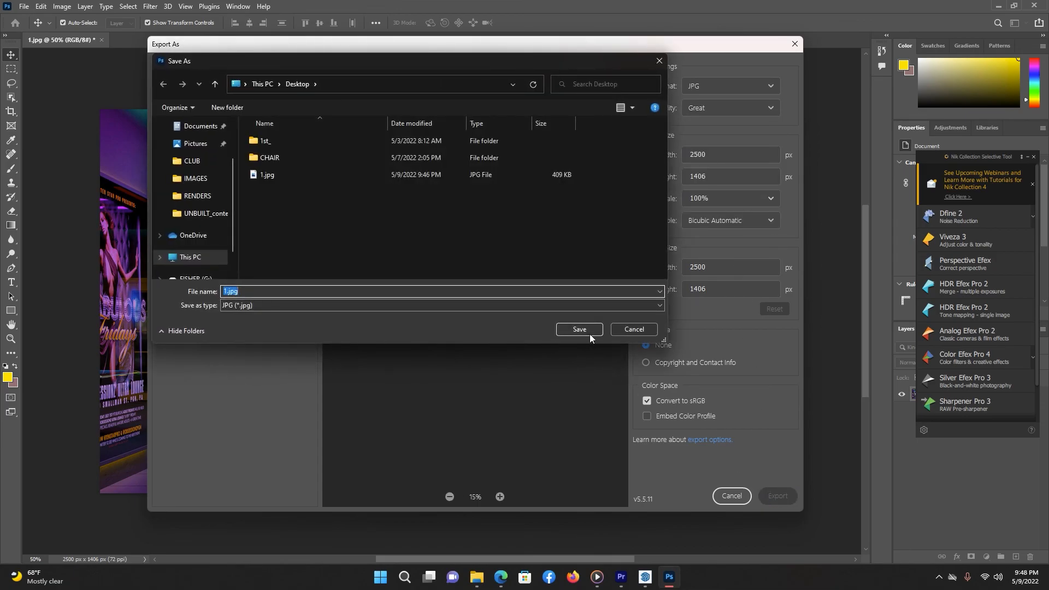
{"action": "left_click", "coordinate": [590, 335]}
{"action": "left_click", "coordinate": [547, 287]}
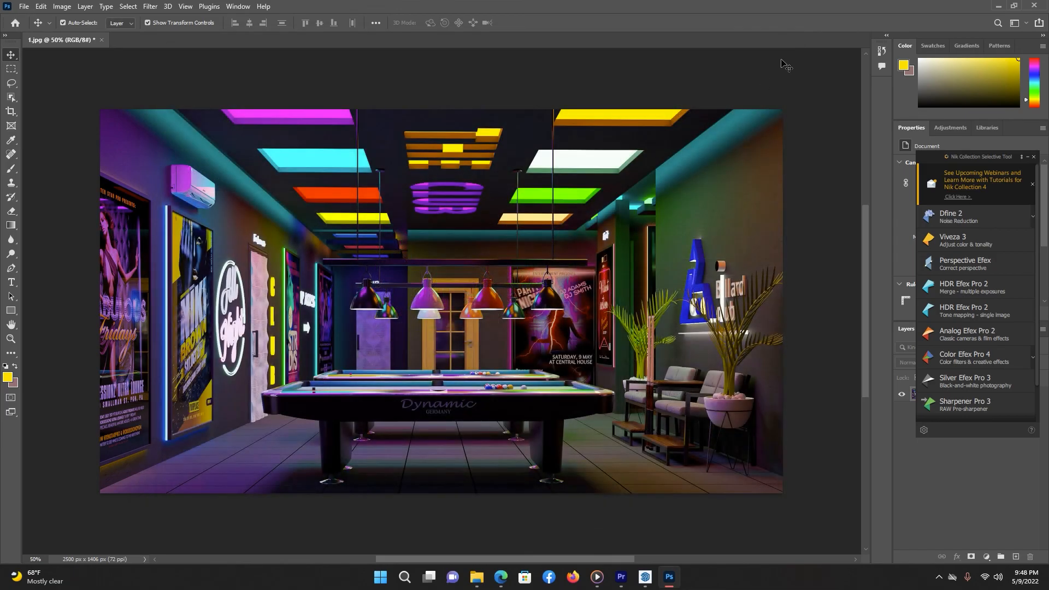
Step: Minimise Photoshop, open 1.jpg from the RENDERS folder in the photo viewer, examine the finished renders through 10.jpg and close the viewer
{"action": "left_click", "coordinate": [999, 5]}
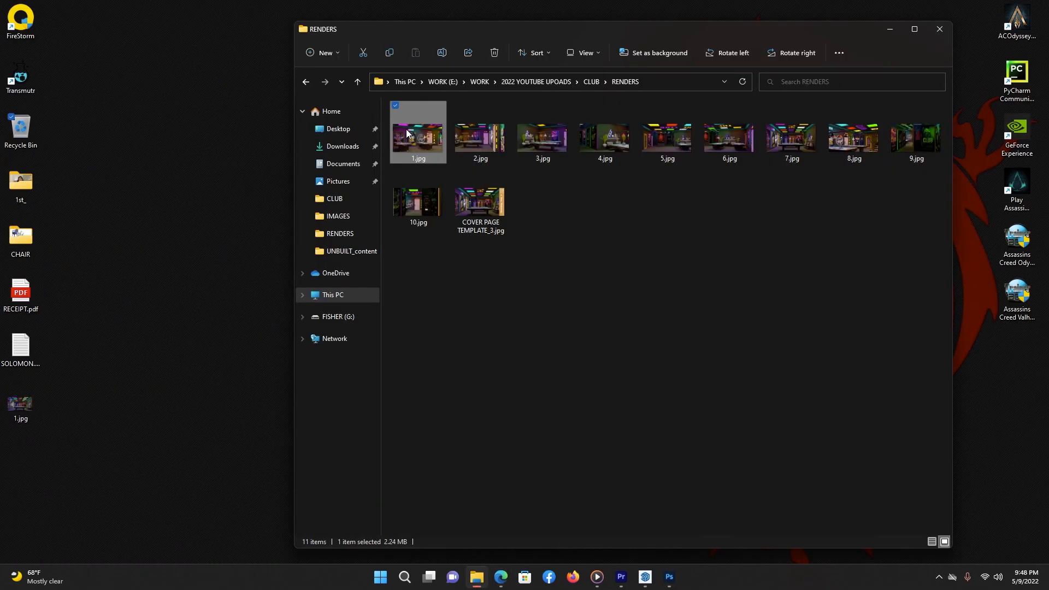
{"action": "double_click", "coordinate": [407, 133]}
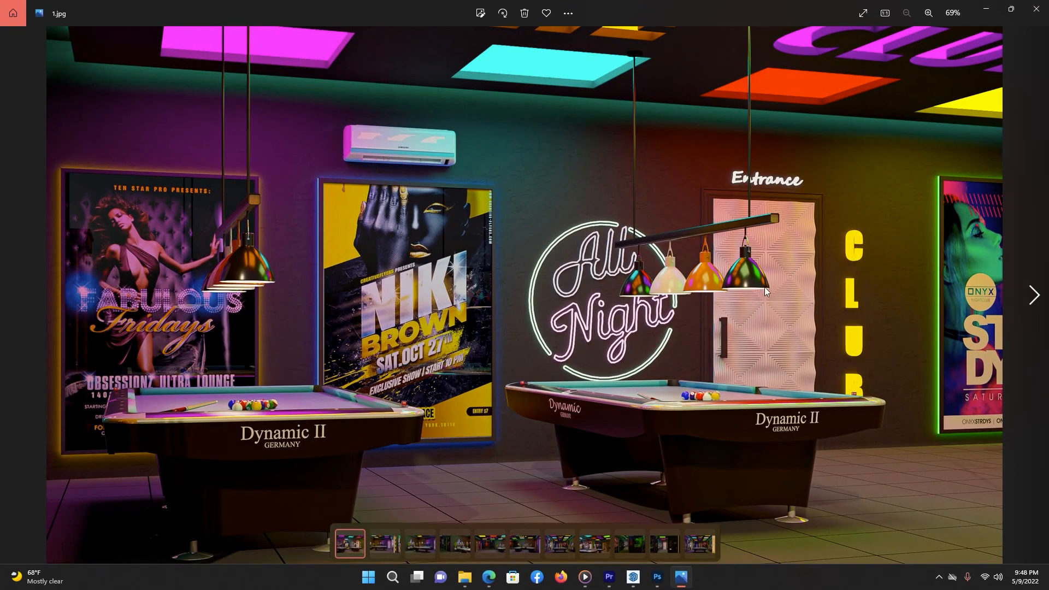
{"action": "left_click", "coordinate": [1033, 295]}
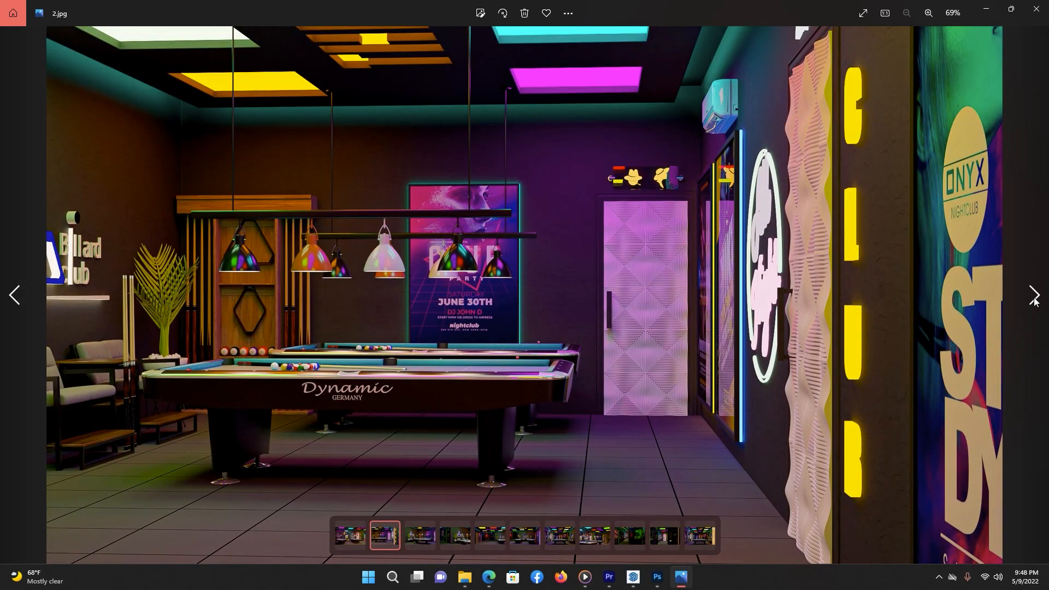
{"action": "left_click", "coordinate": [1034, 296]}
{"action": "left_click", "coordinate": [1033, 295]}
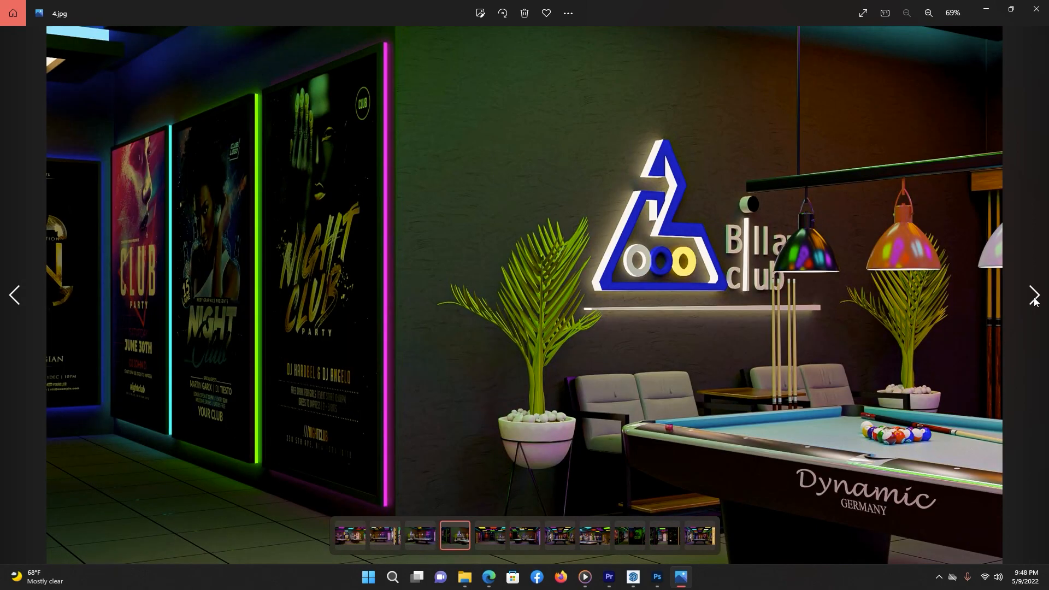
{"action": "left_click", "coordinate": [1034, 296]}
{"action": "left_click", "coordinate": [1033, 295]}
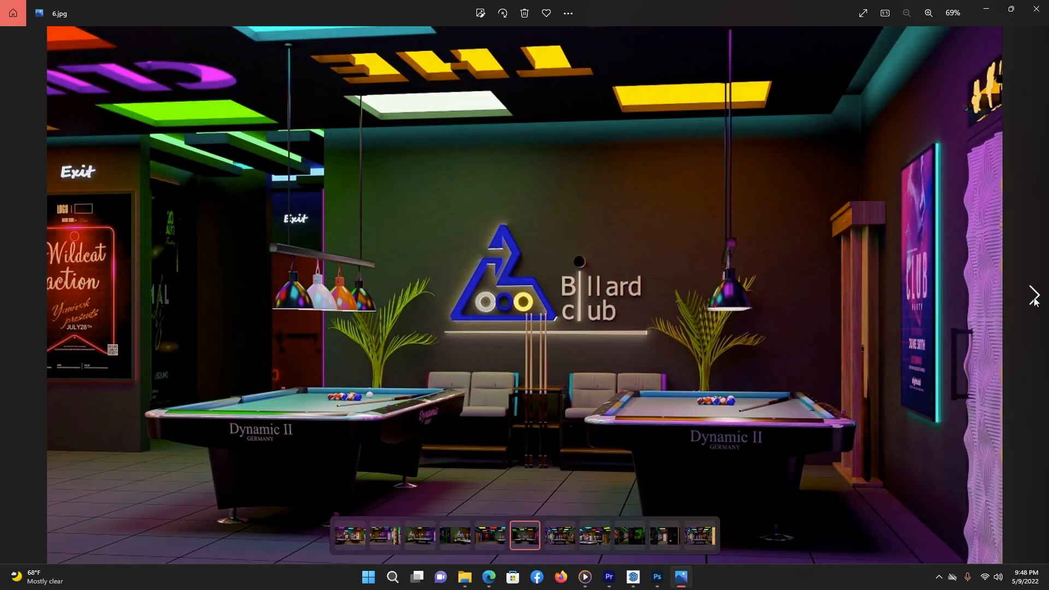
{"action": "left_click", "coordinate": [1034, 295]}
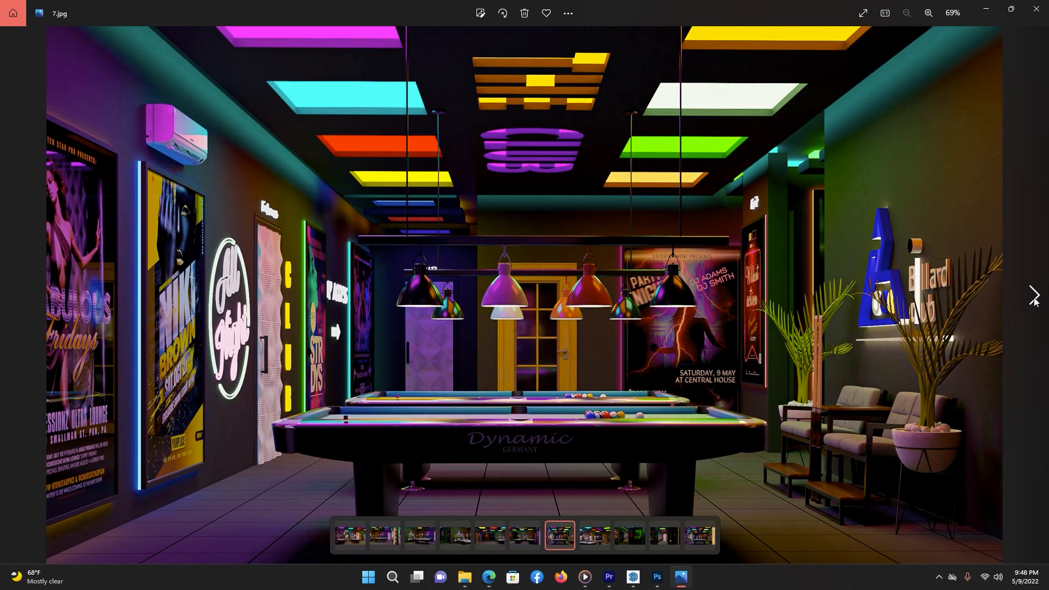
{"action": "left_click", "coordinate": [1033, 298]}
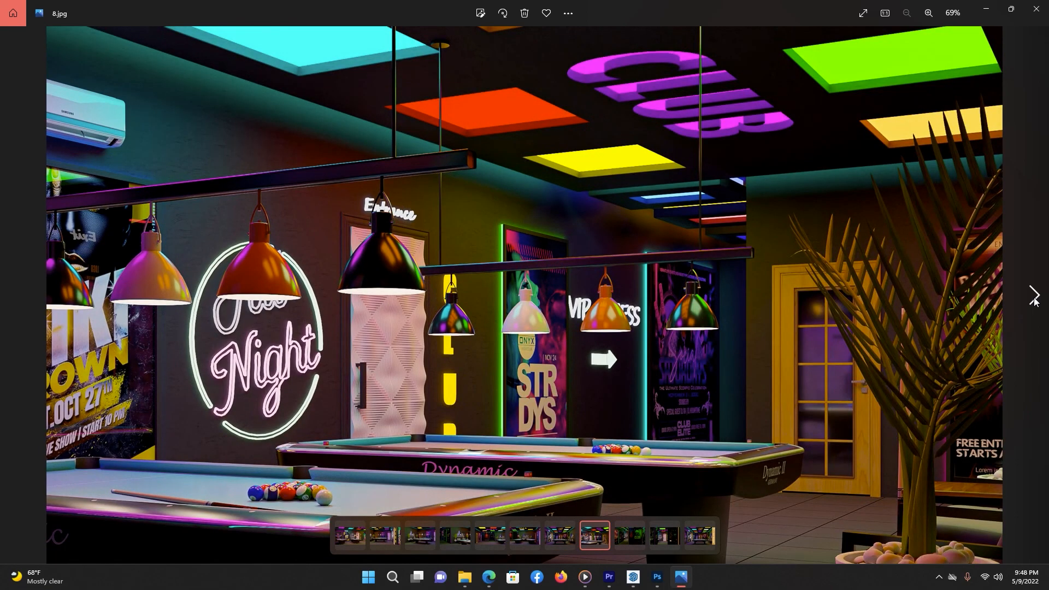
{"action": "left_click", "coordinate": [1035, 299]}
{"action": "left_click", "coordinate": [1035, 300]}
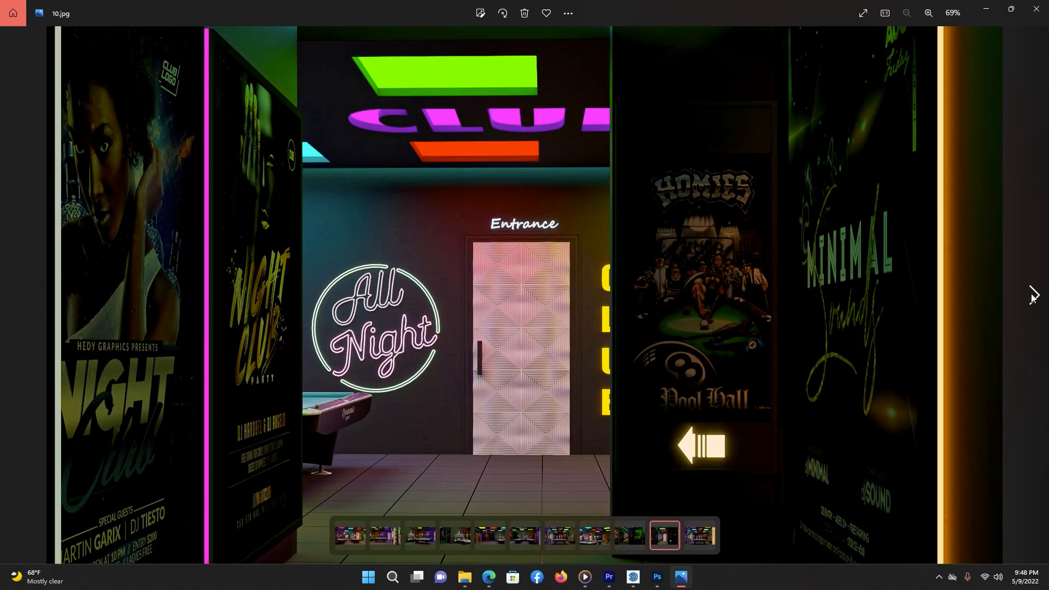
{"action": "left_click", "coordinate": [1036, 8]}
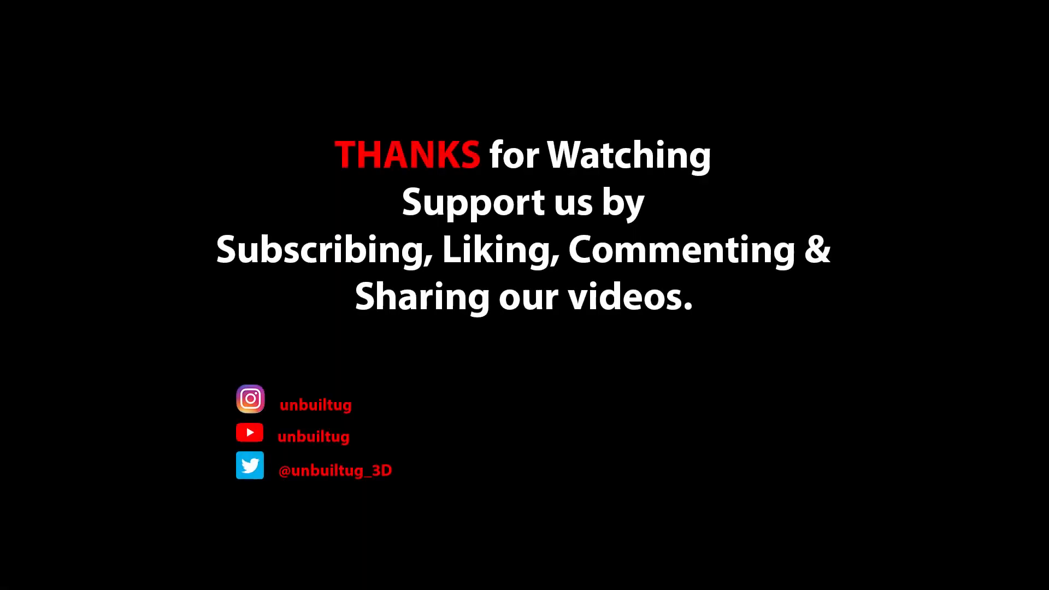